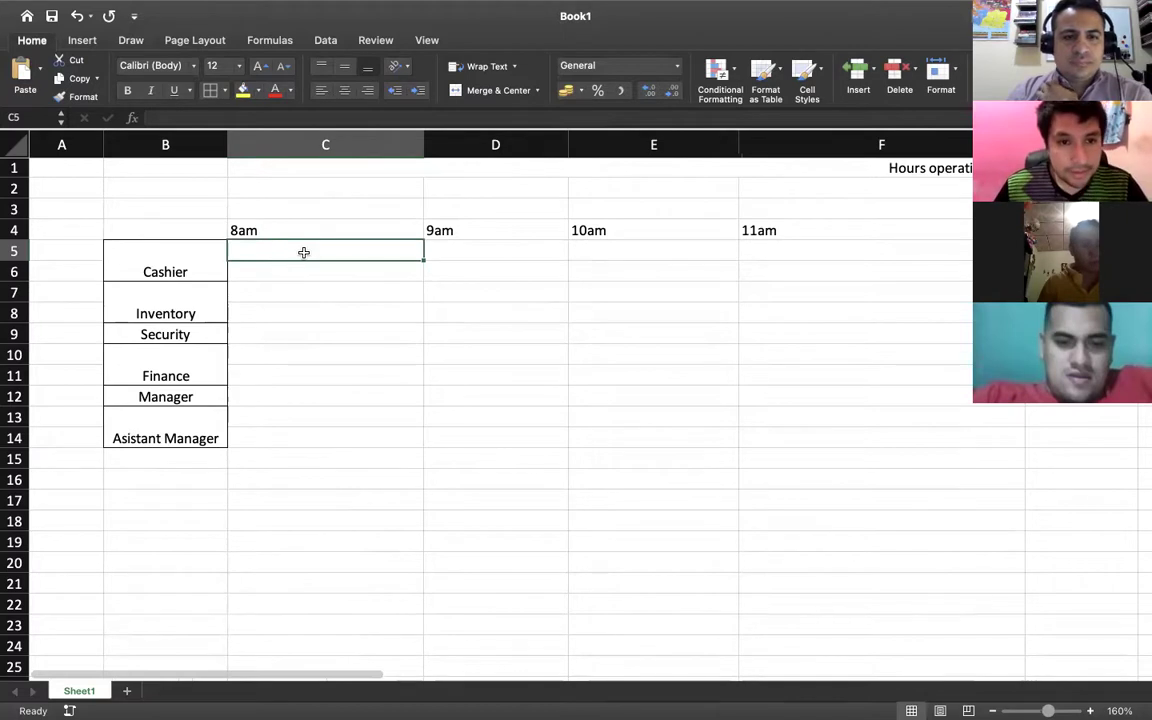
Enter the first Cashier employee's full name in C5 under the 8am slot
scroll(304, 252, right, 3)
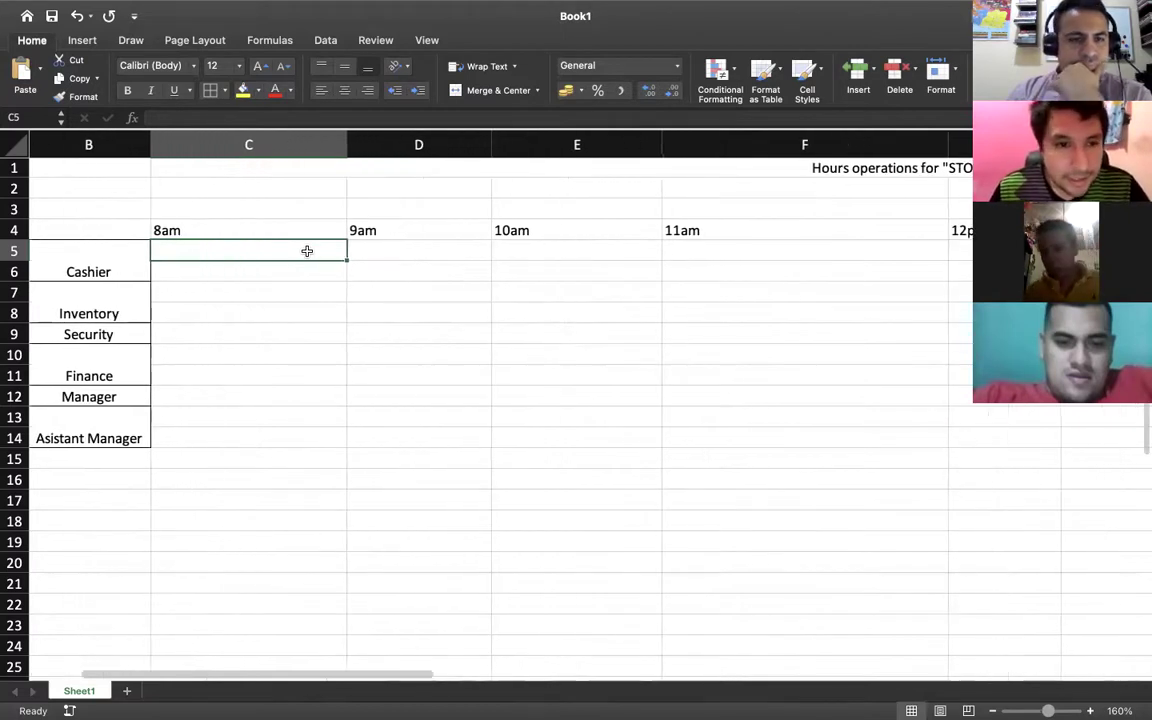
scroll(308, 251, down, 1)
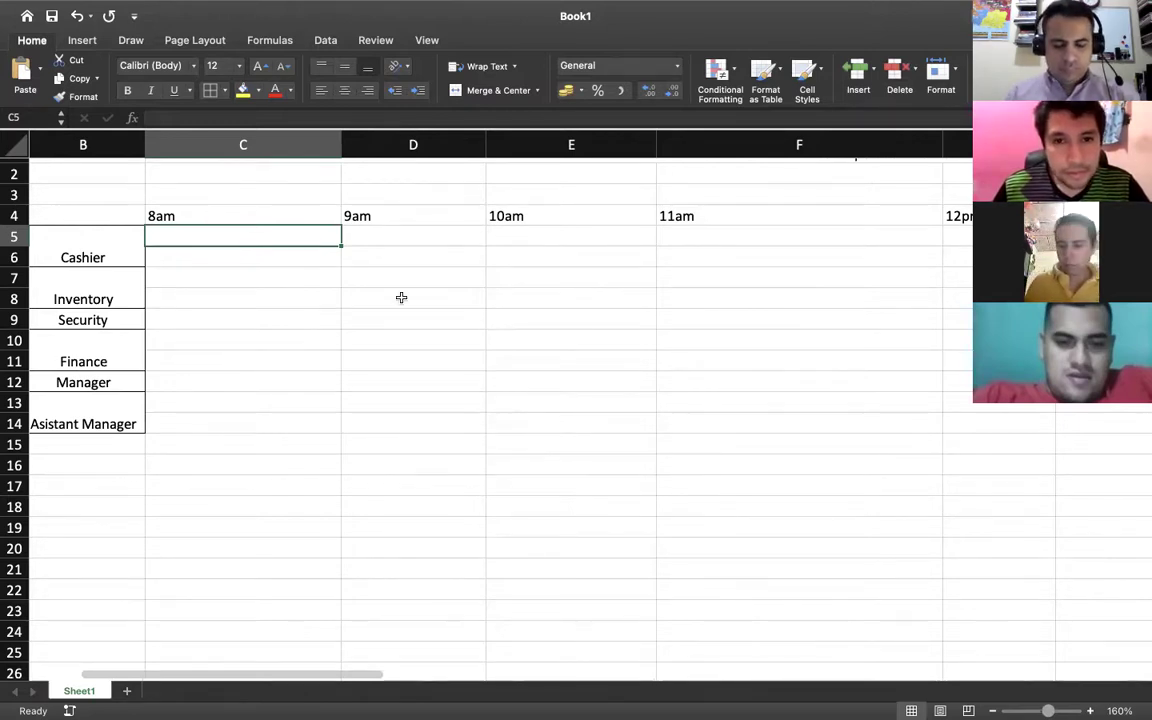
scroll(401, 298, right, 15)
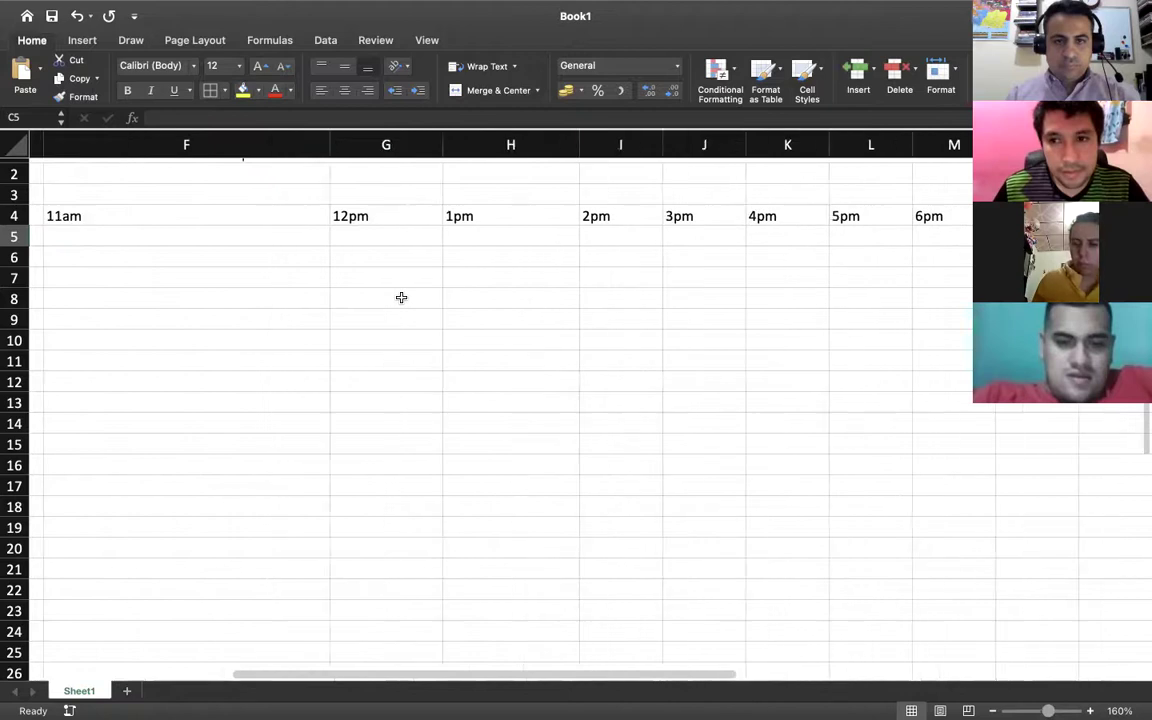
scroll(401, 298, left, 15)
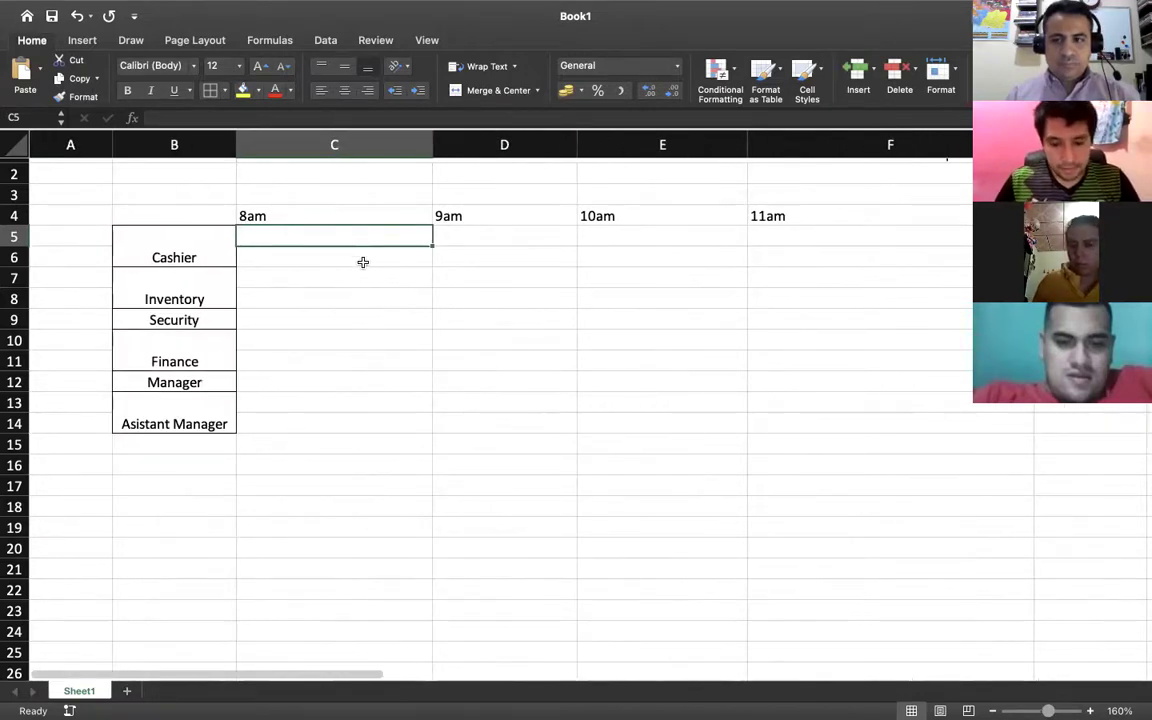
text(Yoselin)
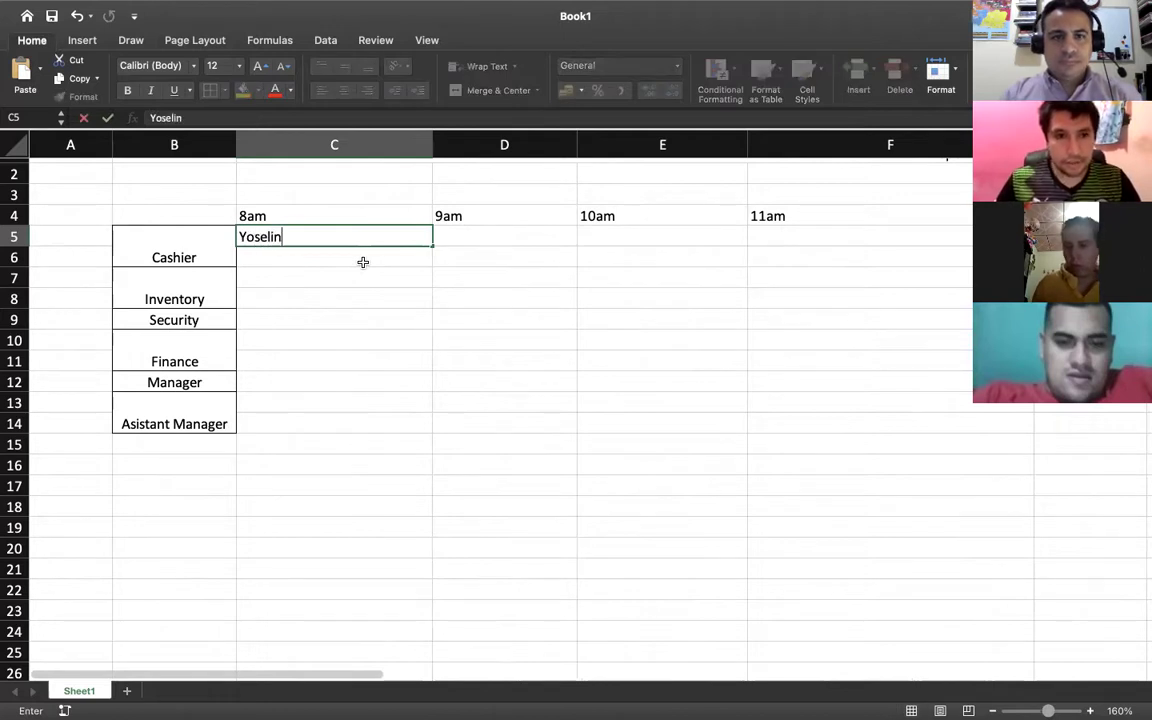
scroll(363, 262, right, 5)
scroll(363, 262, left, 5)
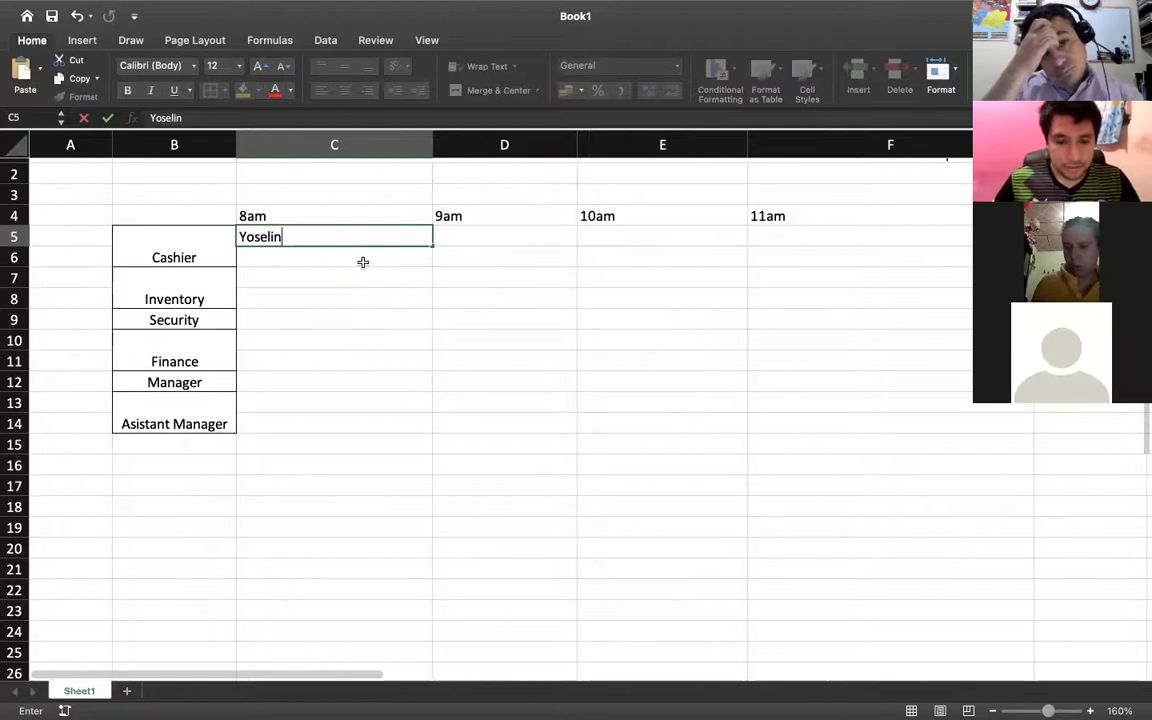
text(melda)
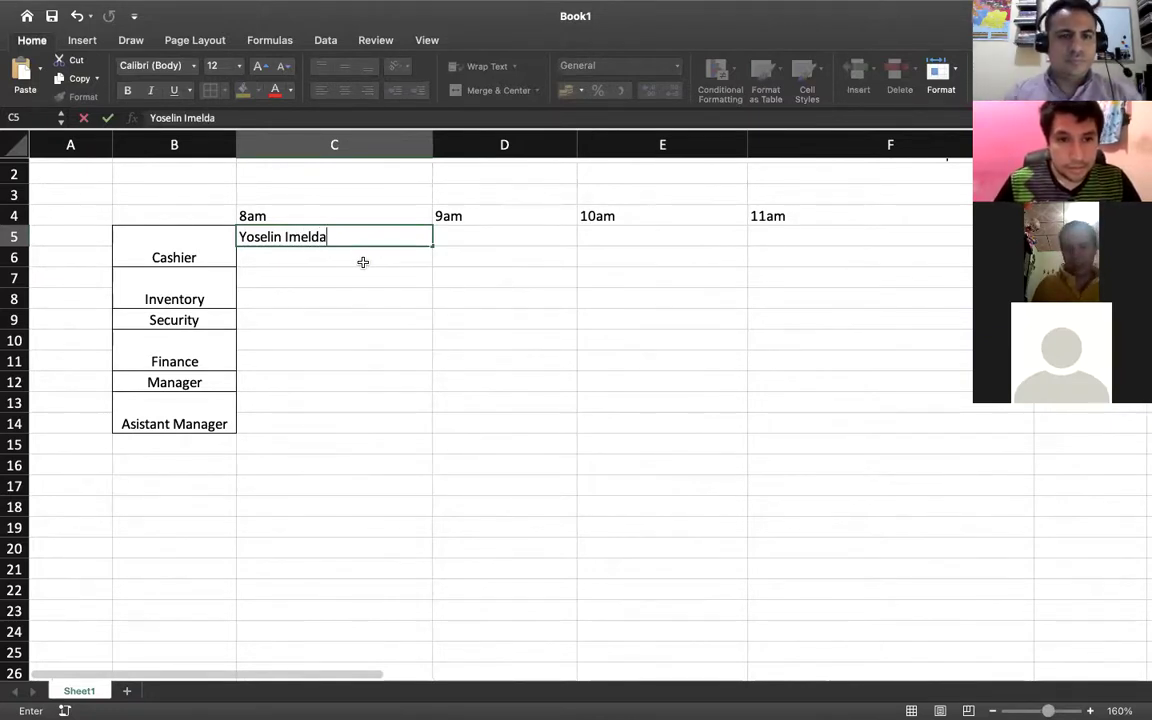
key(Return)
click(370, 216)
scroll(370, 216, right, 2)
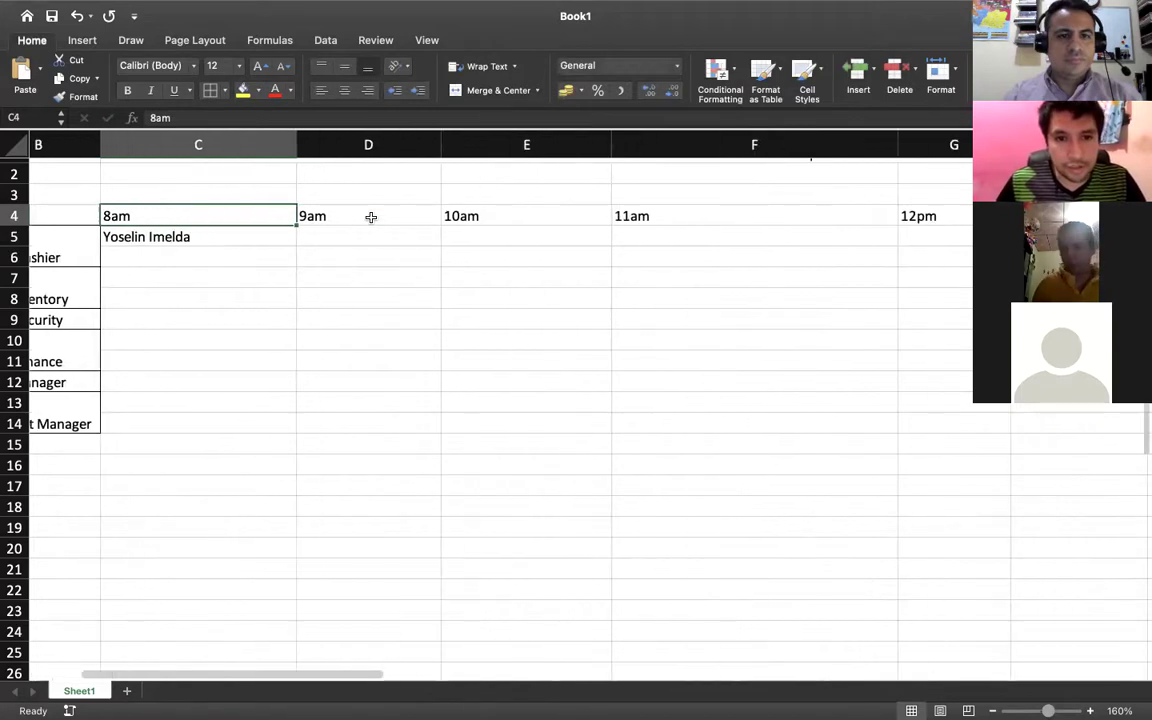
Narrow hour columns C, D, E, F and H so 8am–2pm fit beside the role labels
scroll(370, 216, right, 5)
scroll(591, 232, up, 1)
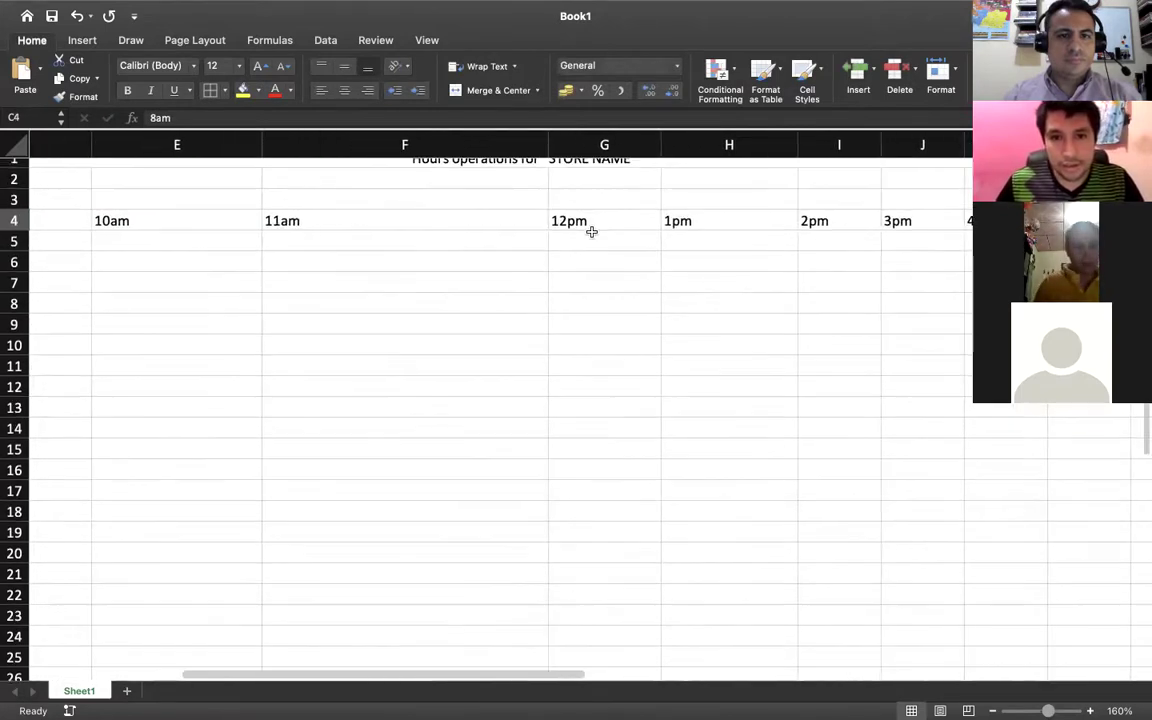
scroll(694, 221, right, 2)
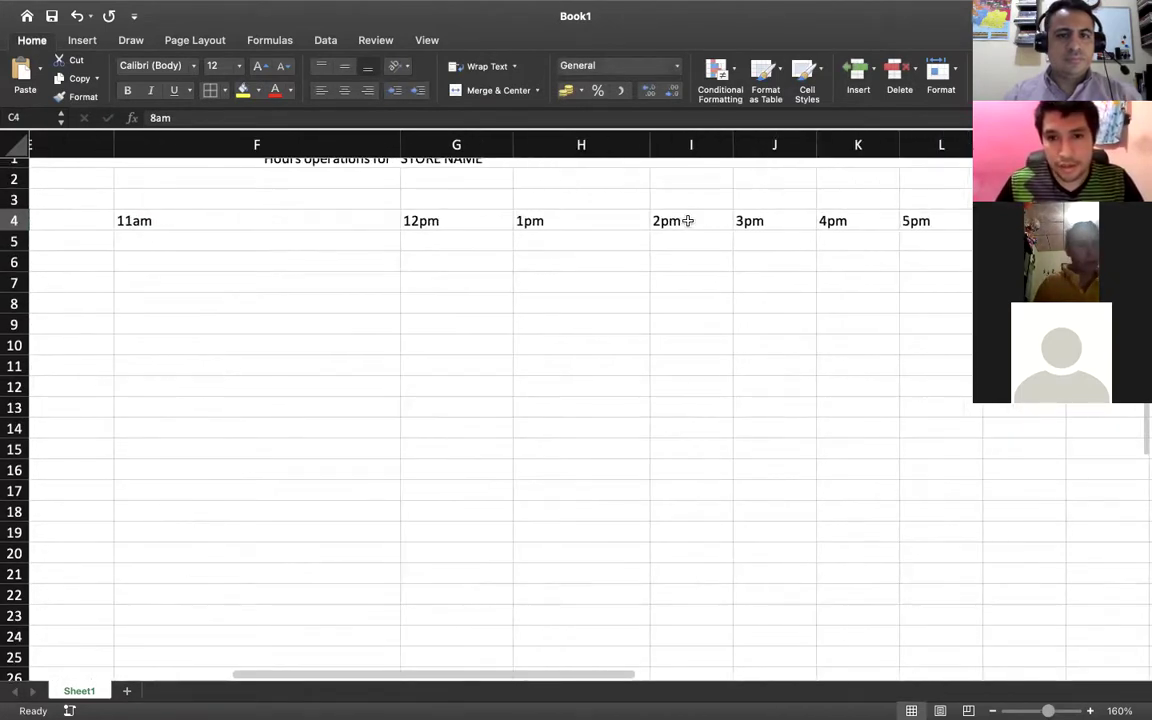
scroll(590, 222, left, 5)
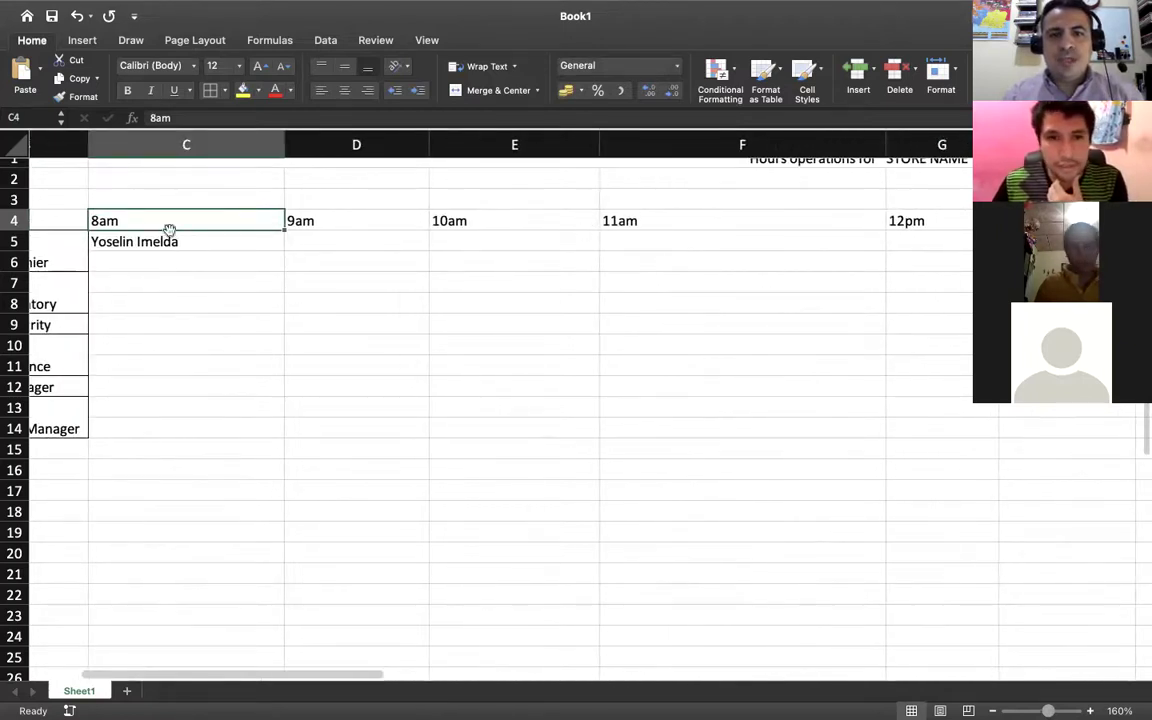
scroll(674, 224, right, 4)
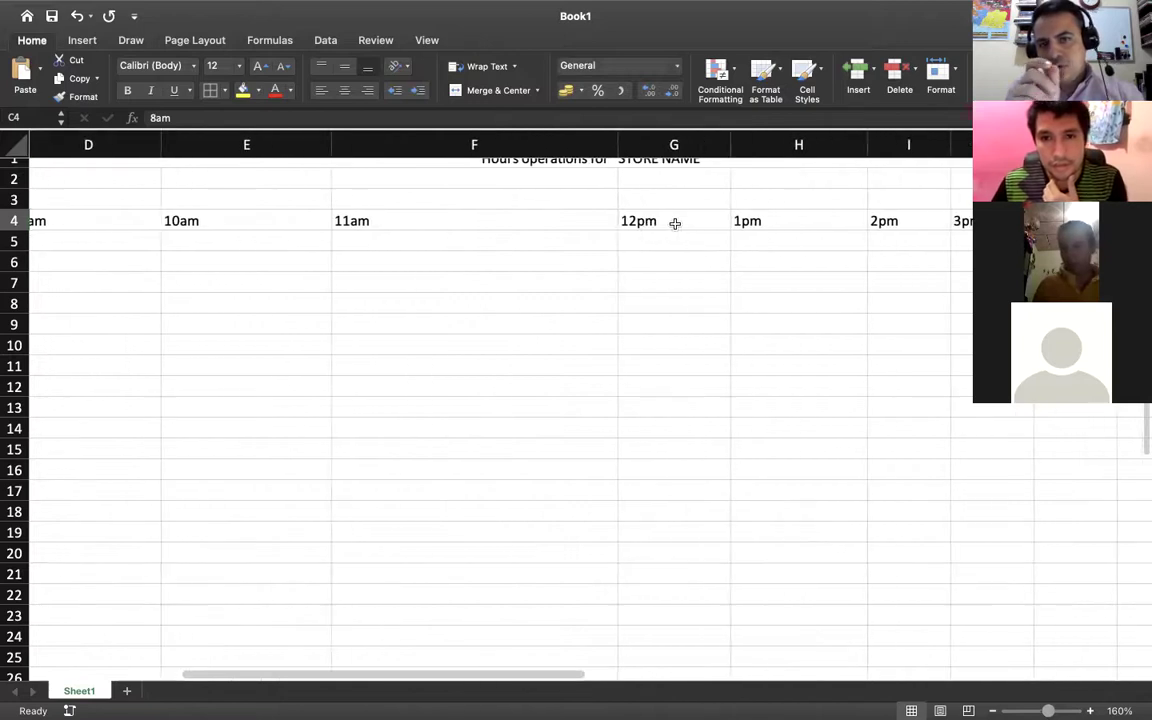
click(673, 223)
scroll(673, 223, left, 5)
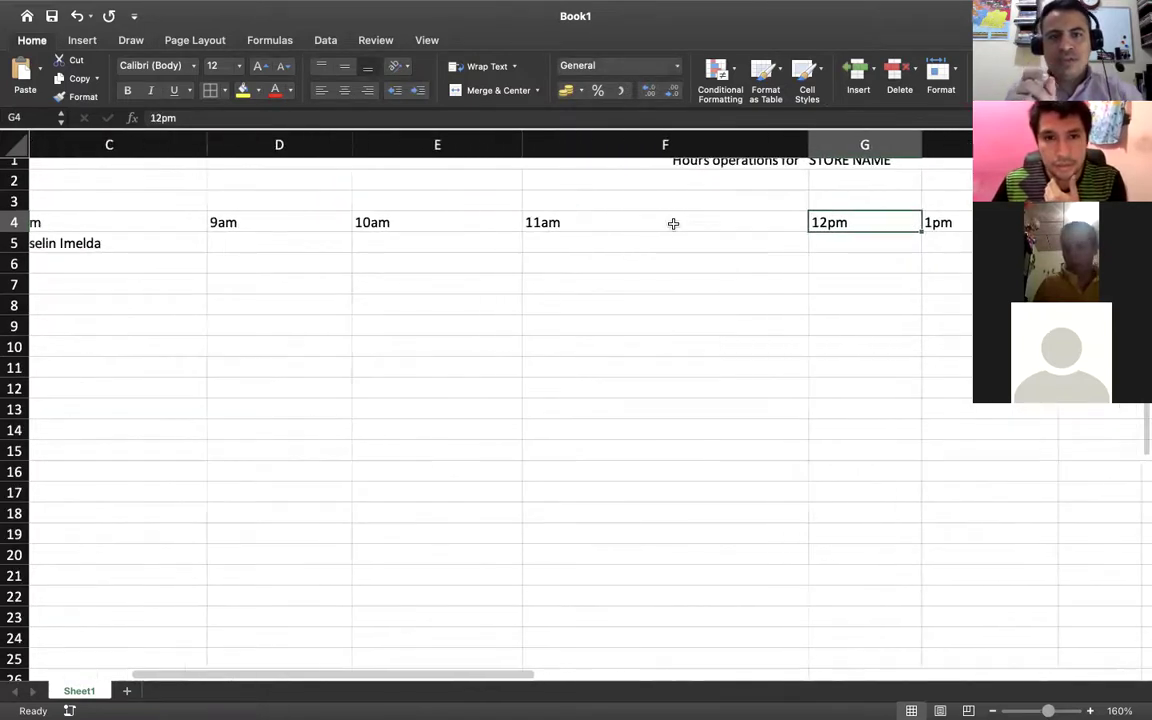
drag(412, 144, 353, 144)
drag(497, 147, 472, 147)
drag(604, 141, 571, 145)
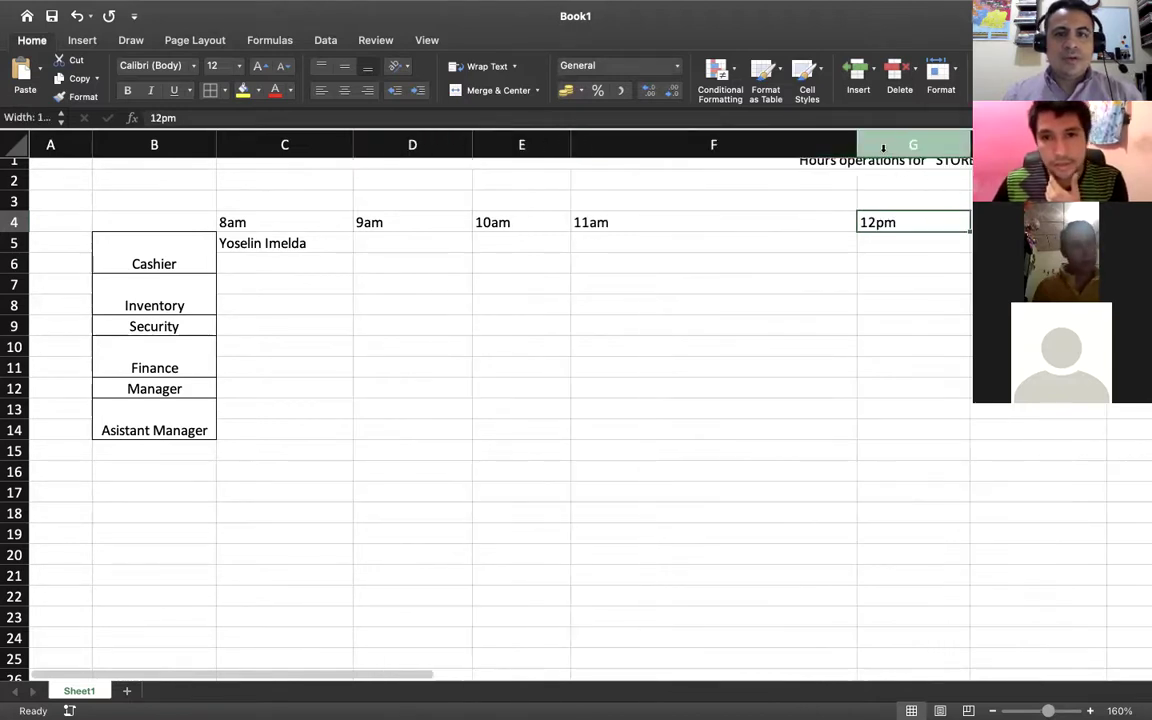
drag(857, 145, 712, 149)
scroll(712, 175, right, 5)
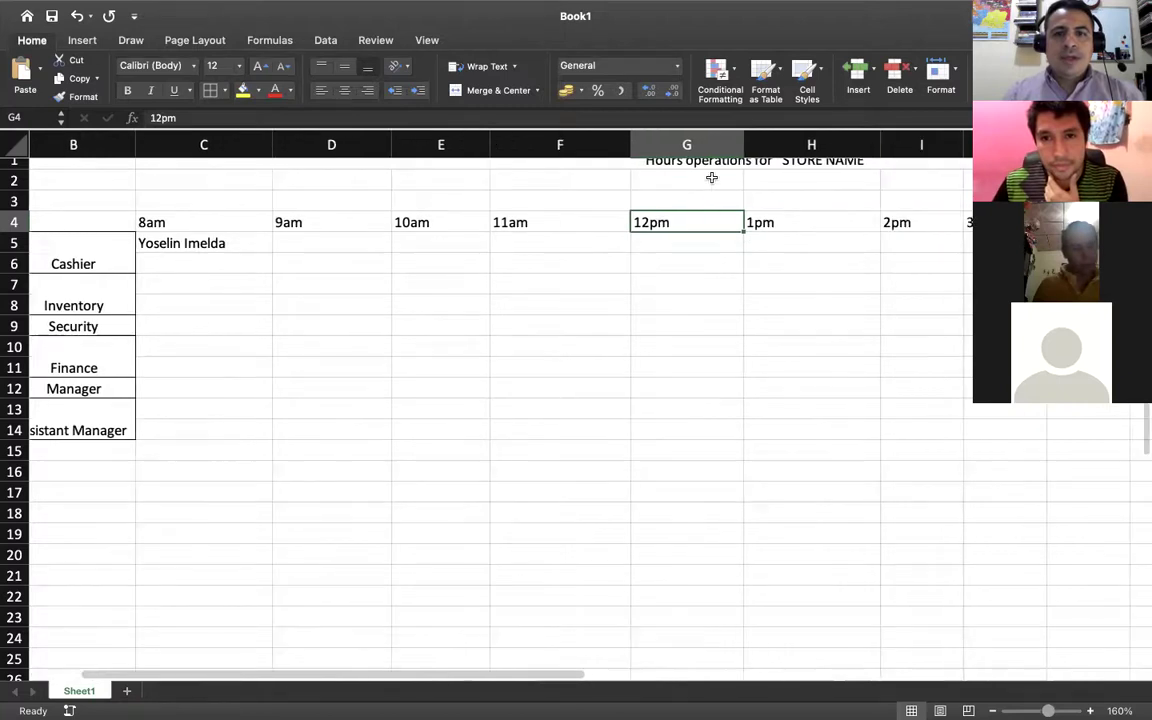
drag(795, 144, 755, 145)
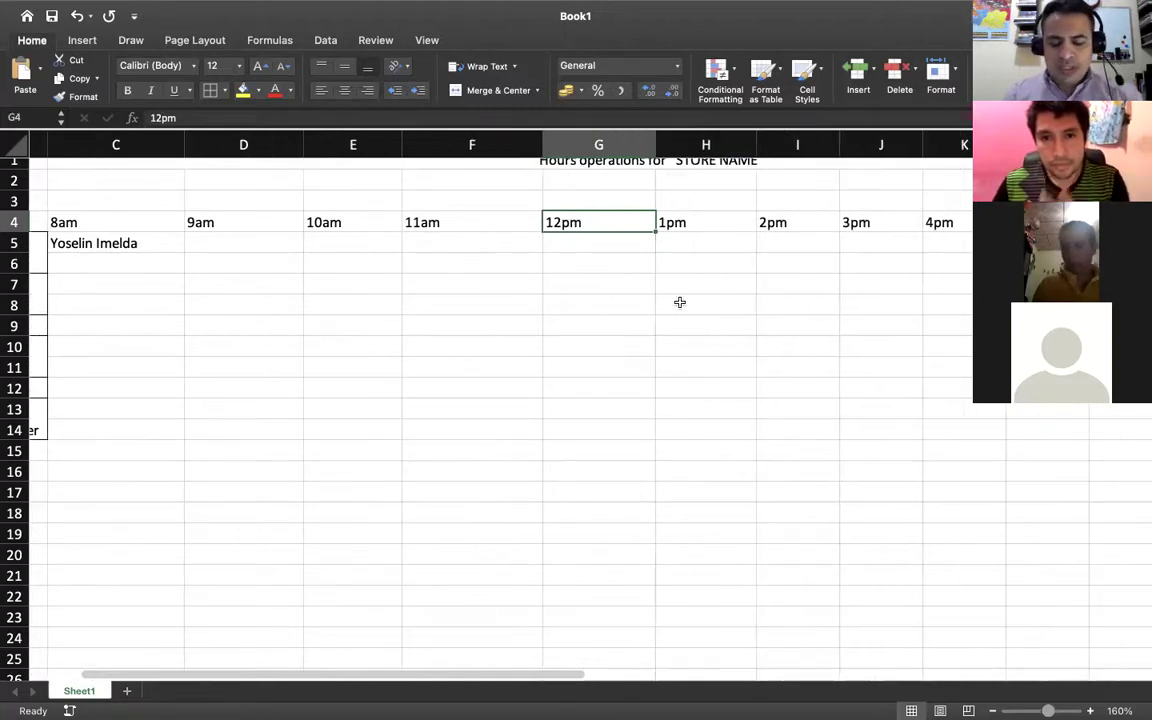
Select the row 5 cells C5:H5 under 8am–1pm
scroll(679, 302, left, 5)
scroll(679, 302, right, 1)
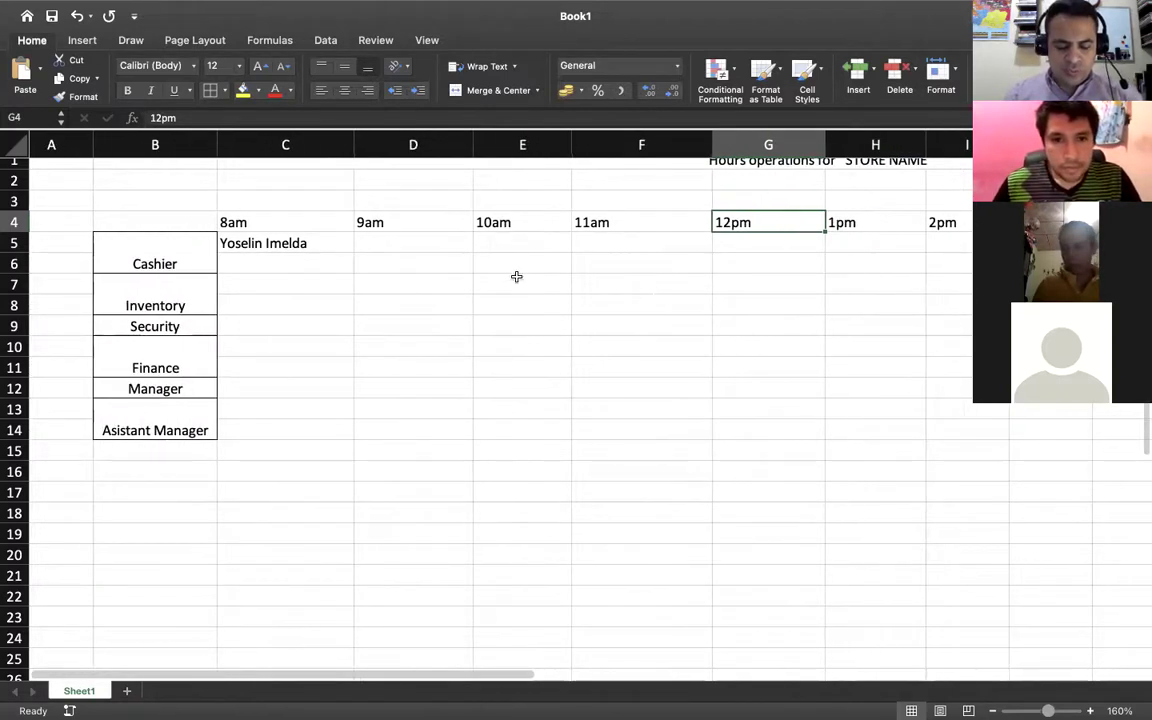
click(427, 249)
drag(298, 243, 881, 246)
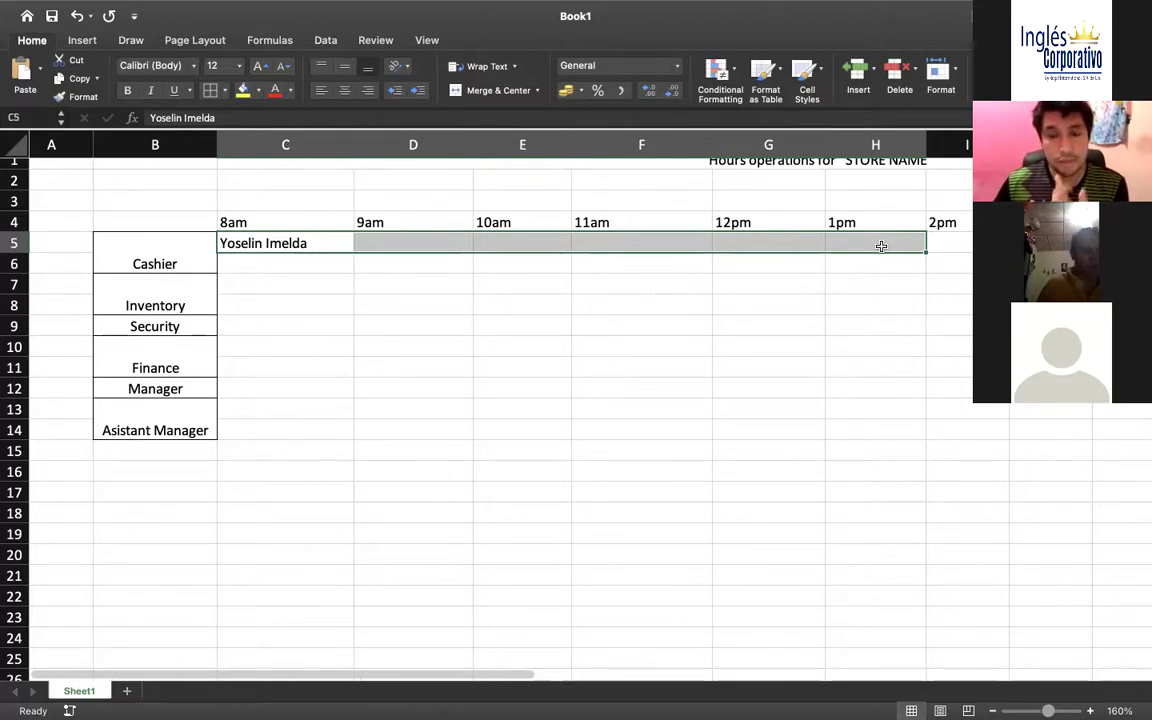
Merge and centre the first name across C5:H5, then copy it to I5 at 2pm
scroll(881, 246, right, 2)
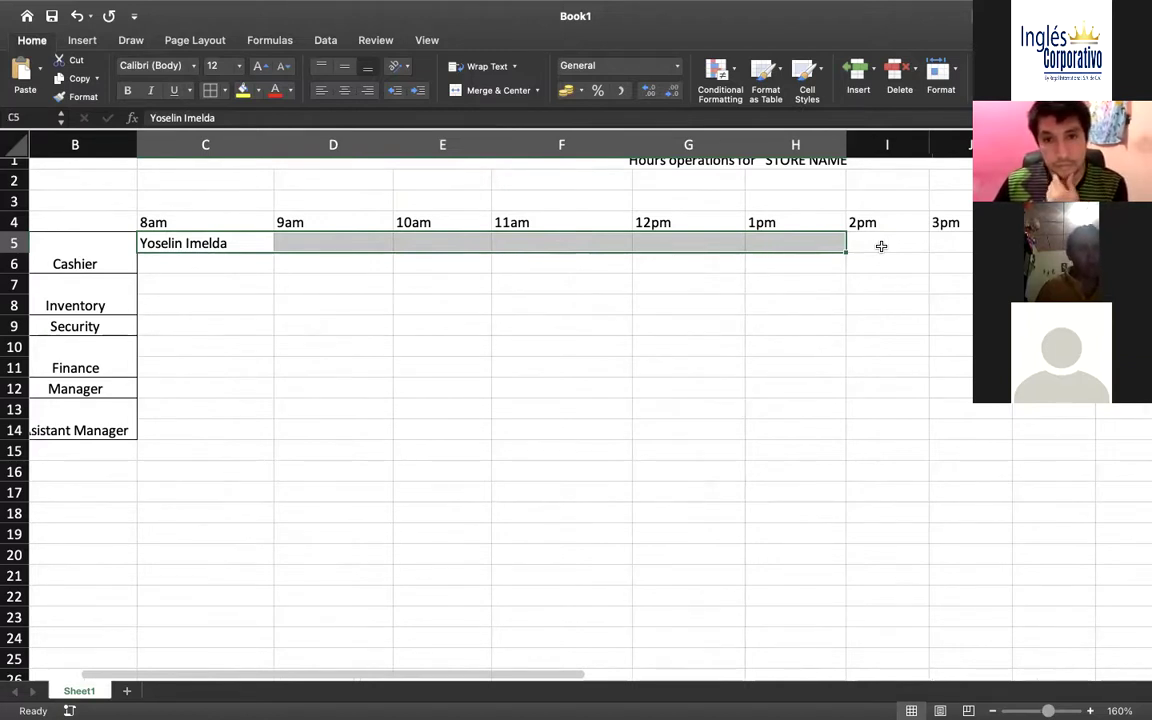
click(490, 91)
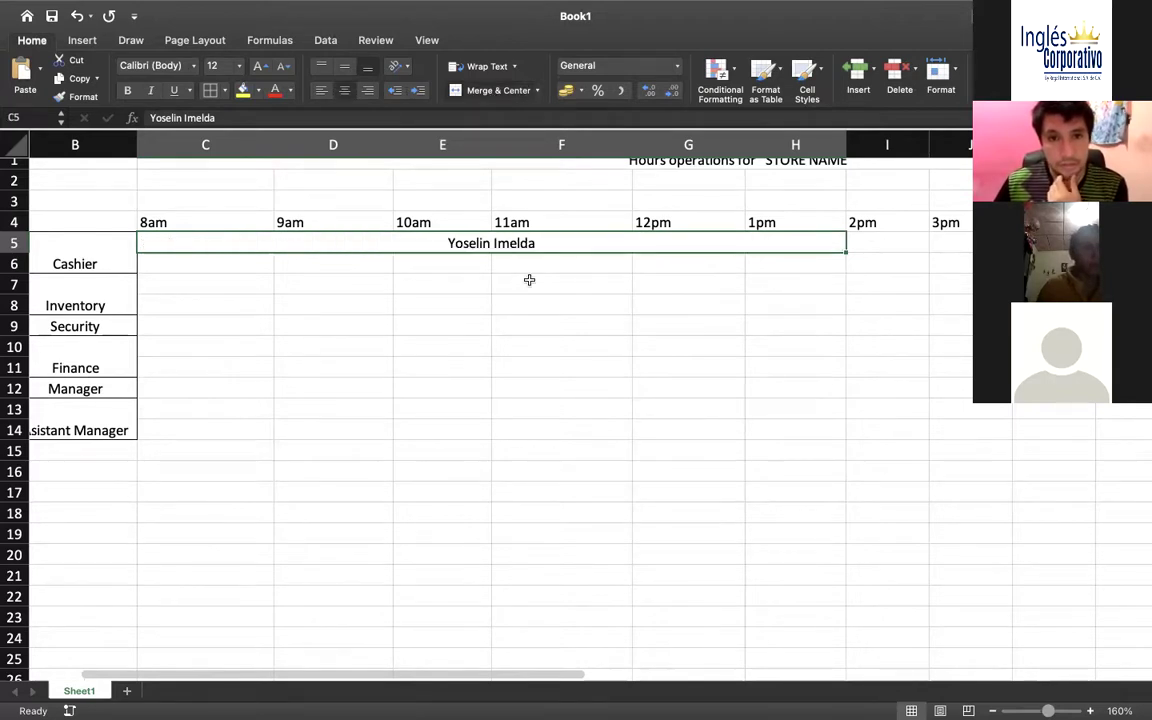
scroll(529, 280, right, 1)
key(super+c)
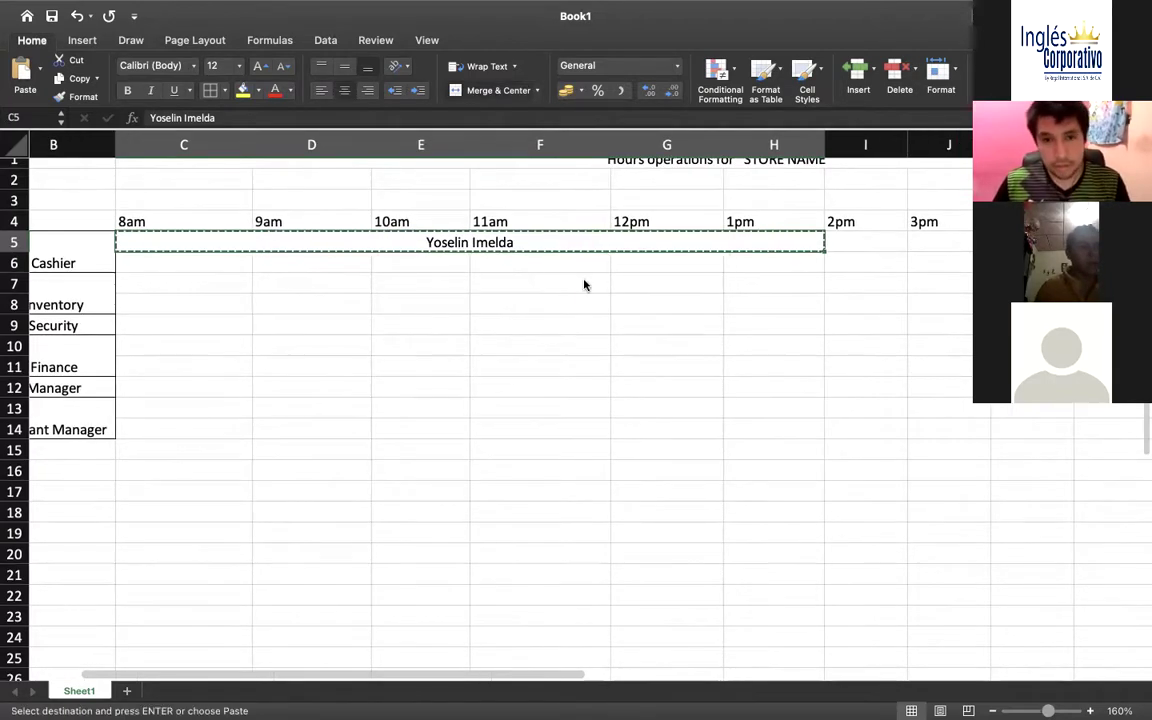
scroll(880, 237, right, 3)
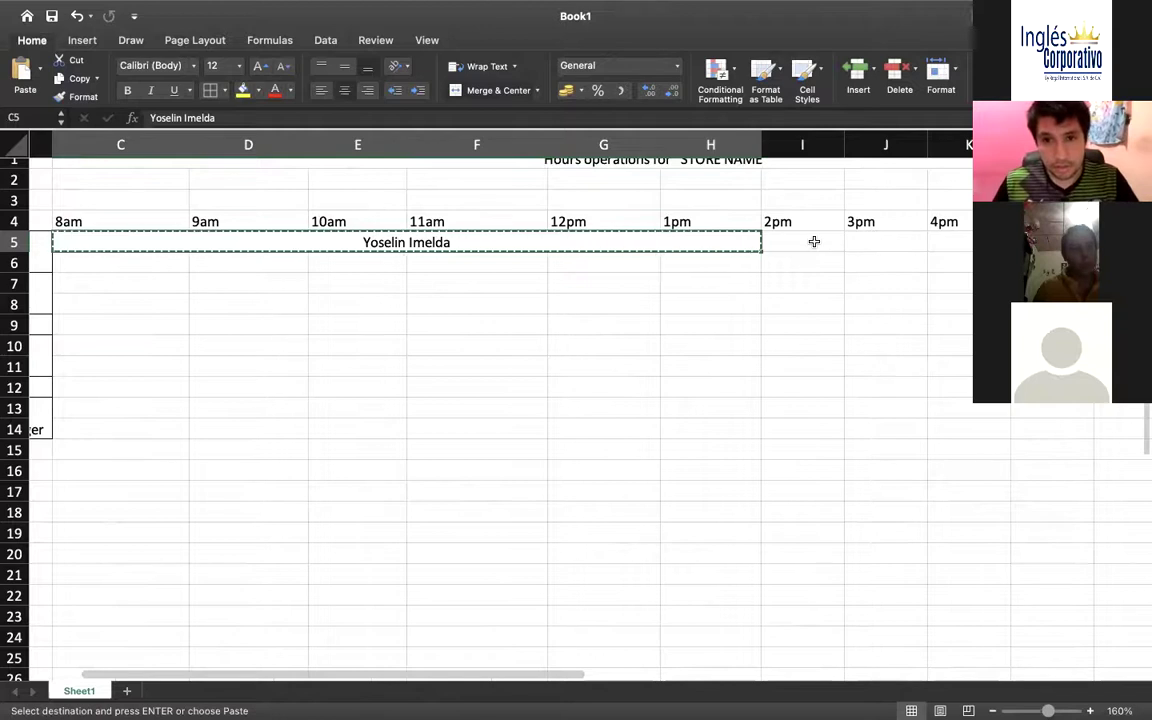
click(812, 240)
key(super+v)
scroll(805, 248, right, 1)
scroll(805, 250, right, 5)
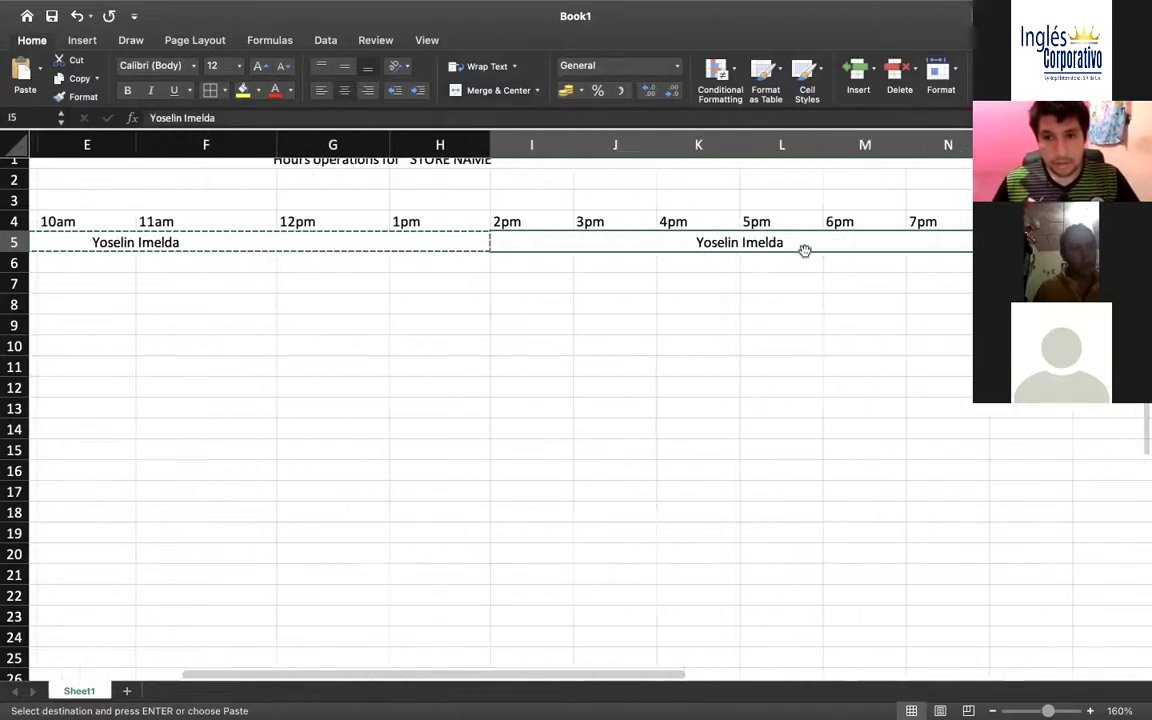
key(Escape)
Replace the pasted name at 2pm with the second Cashier employee's full name
double_click(718, 242)
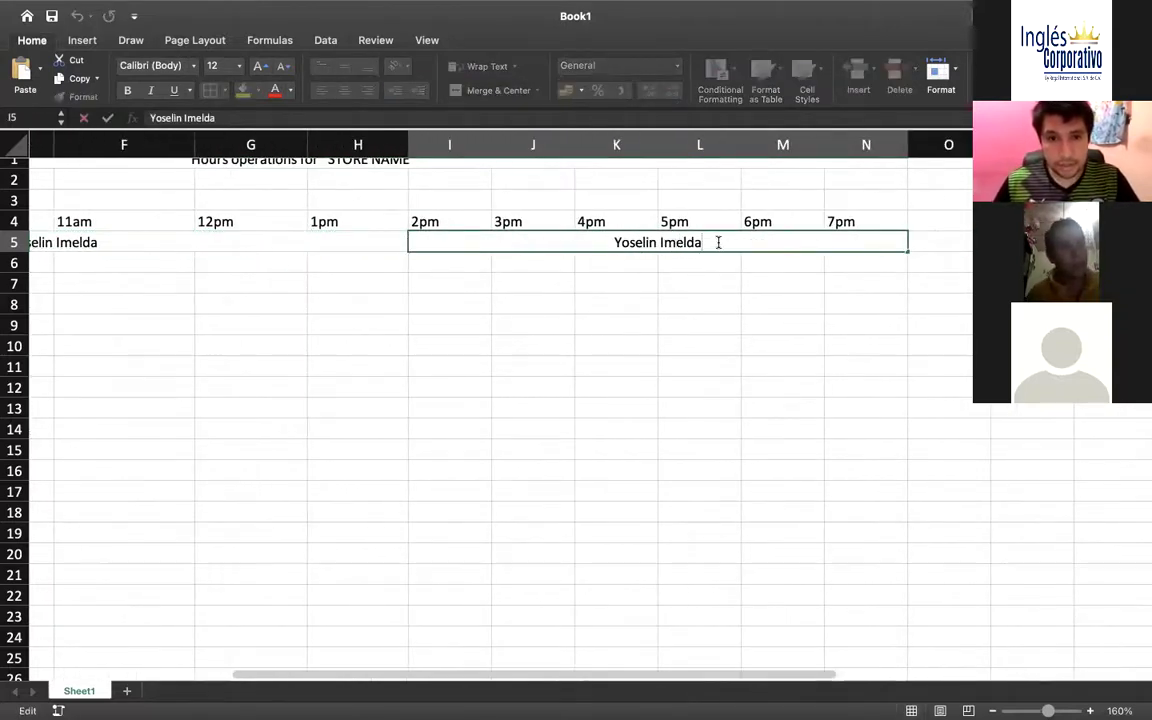
key(super+a)
key(BackSpace)
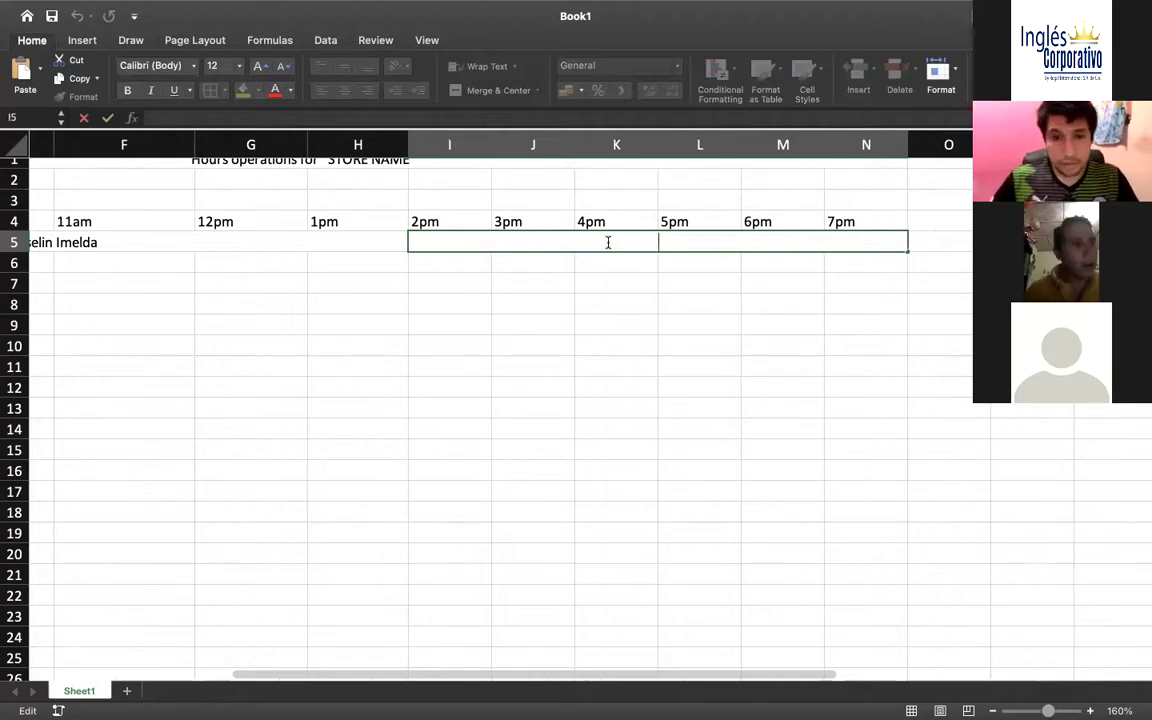
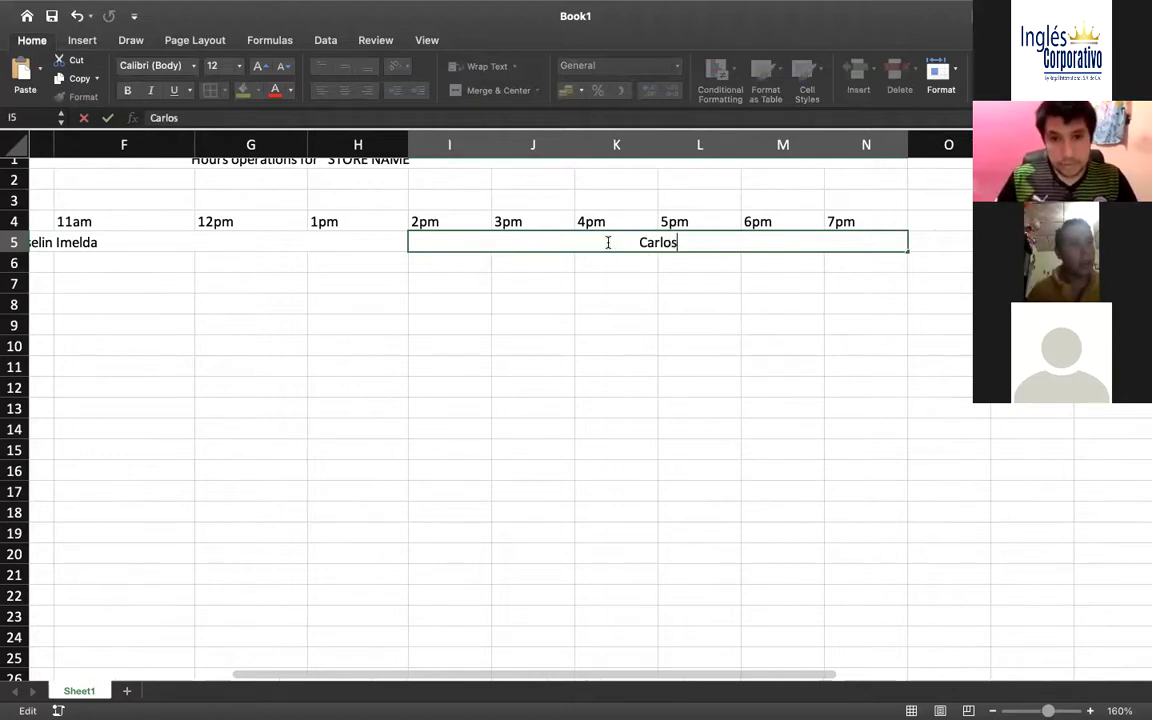
click(507, 280)
click(419, 244)
scroll(419, 244, left, 5)
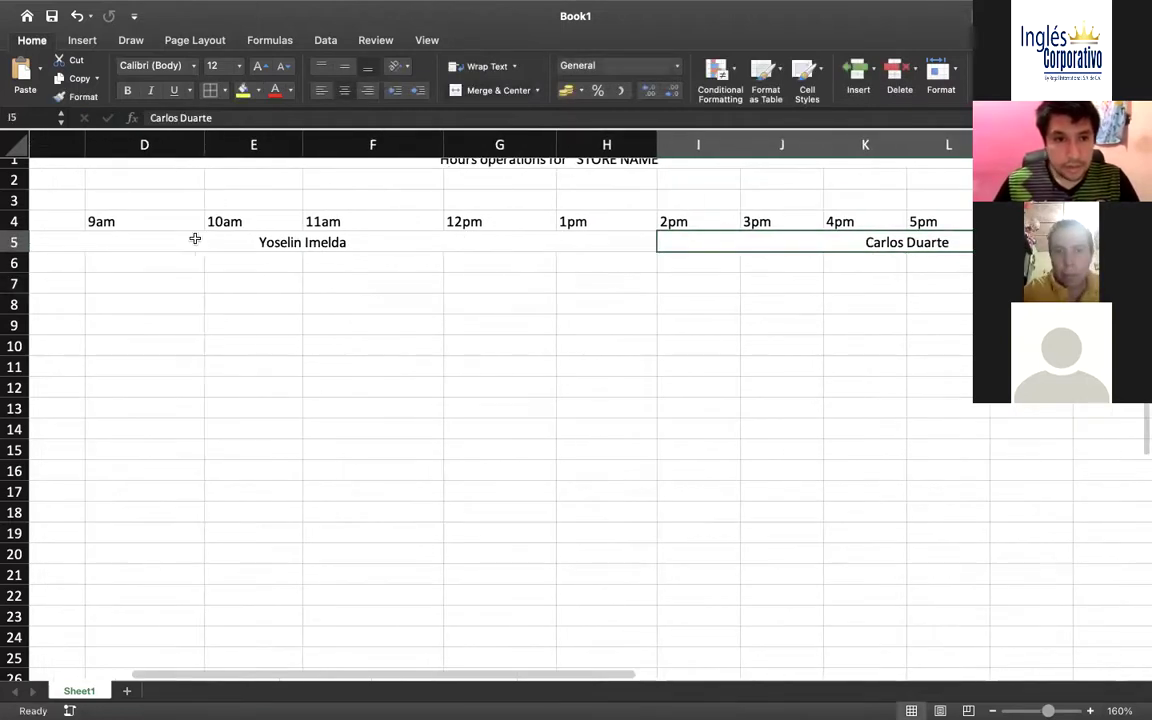
Unmerge and re-merge the first employee's name, centred across the 8am–1pm cells C5:H5
scroll(195, 238, left, 5)
drag(200, 221, 1090, 222)
scroll(500, 400, right, 5)
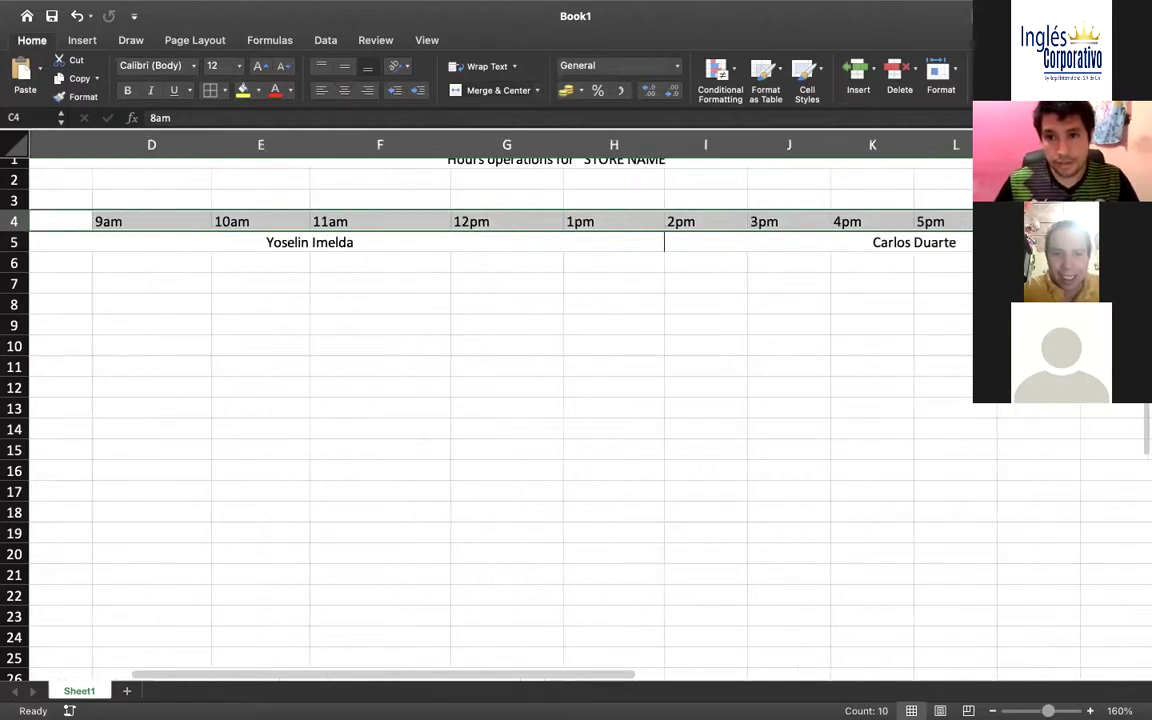
drag(1090, 222, 950, 222)
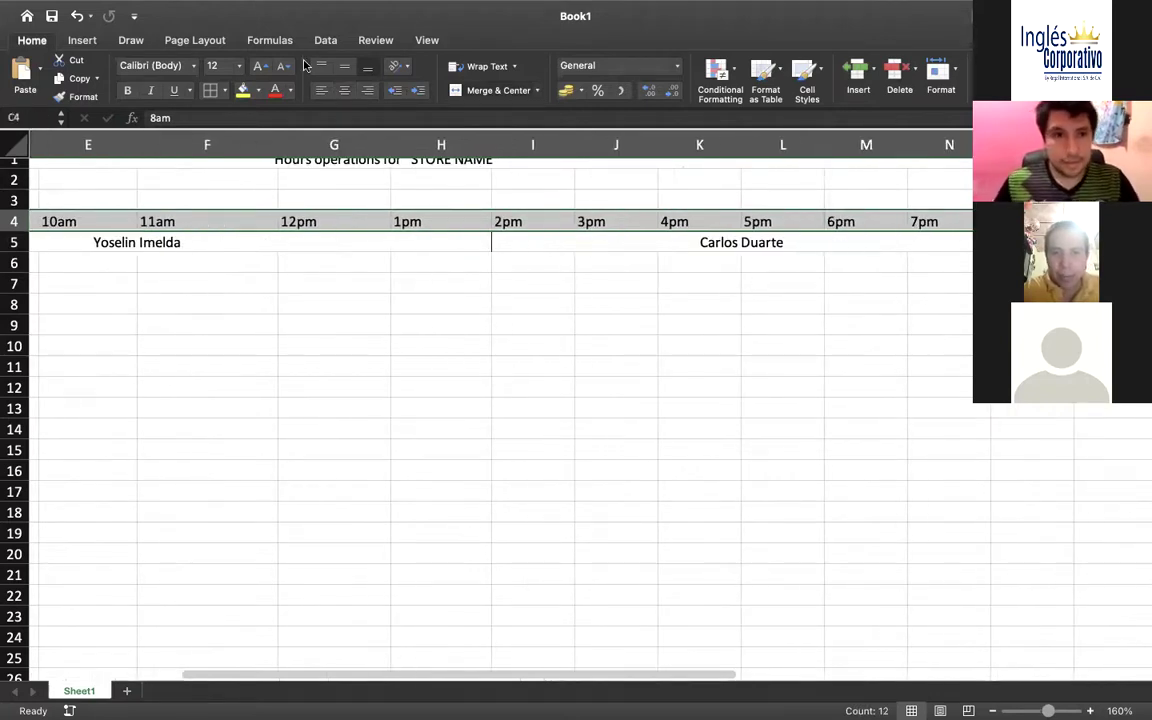
key(super+z)
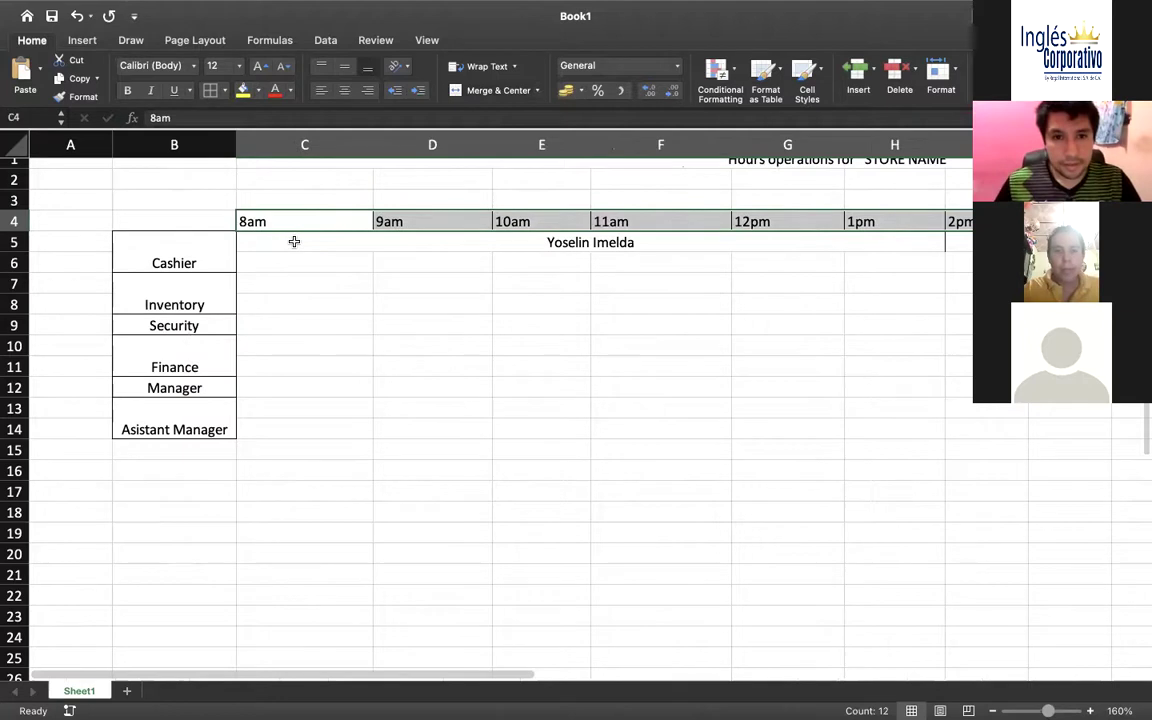
click(294, 242)
scroll(294, 242, right, 3)
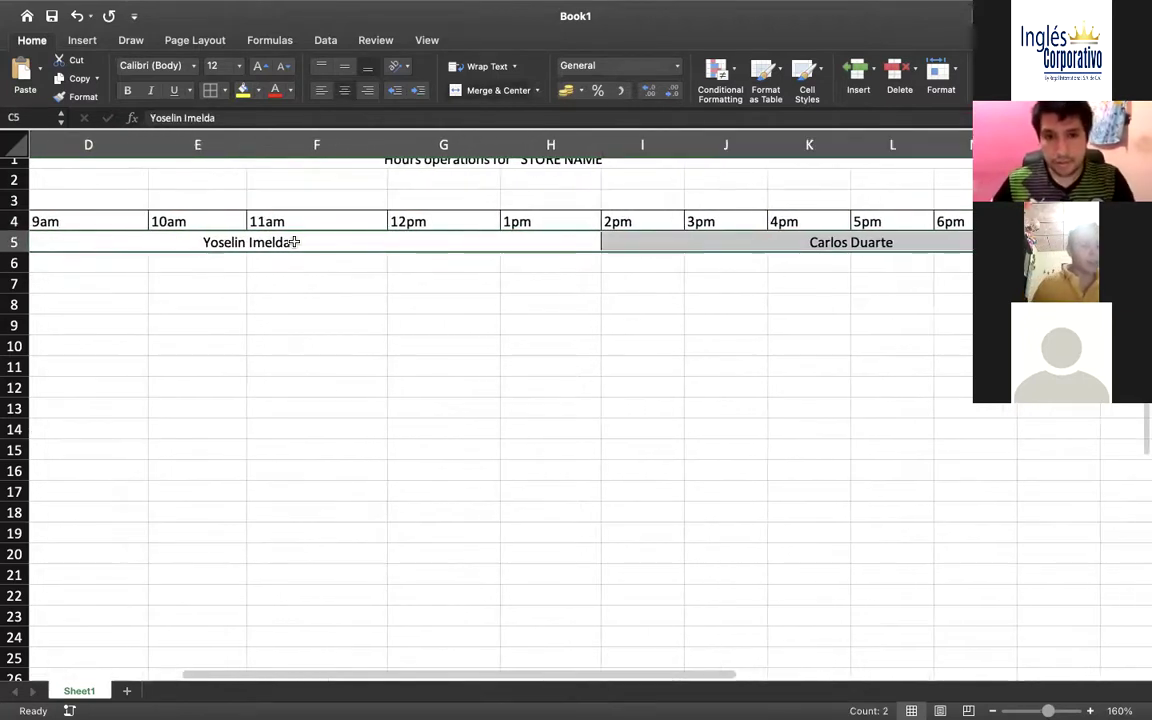
click(472, 93)
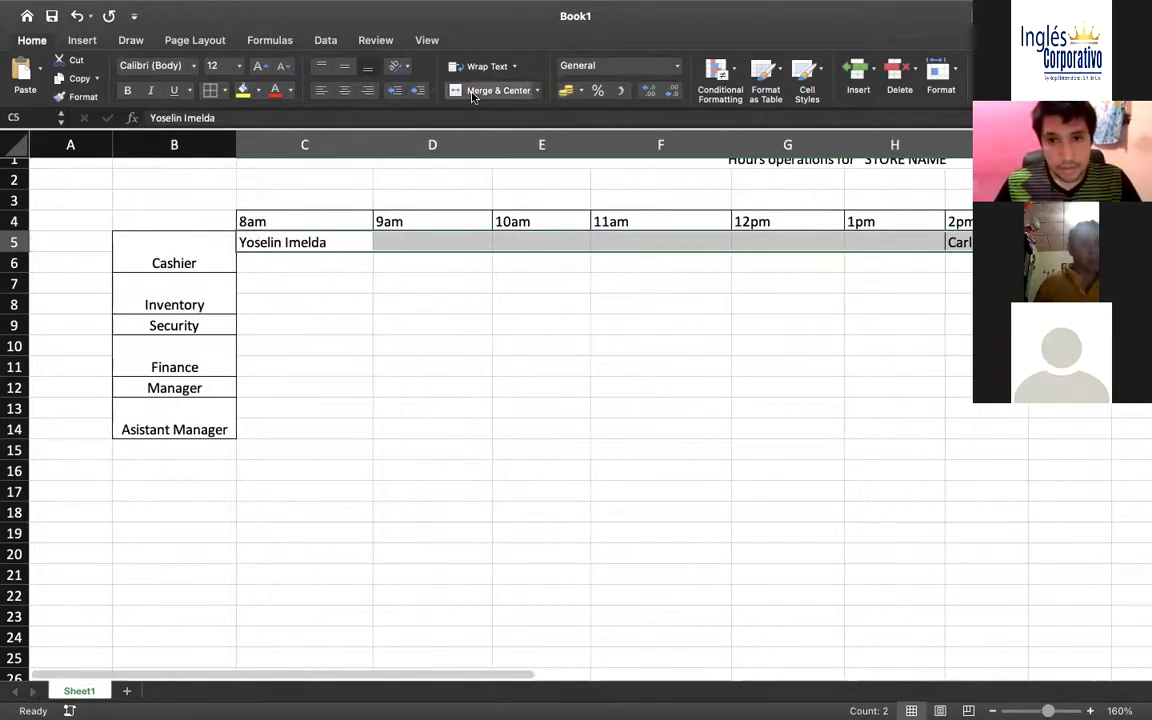
click(472, 92)
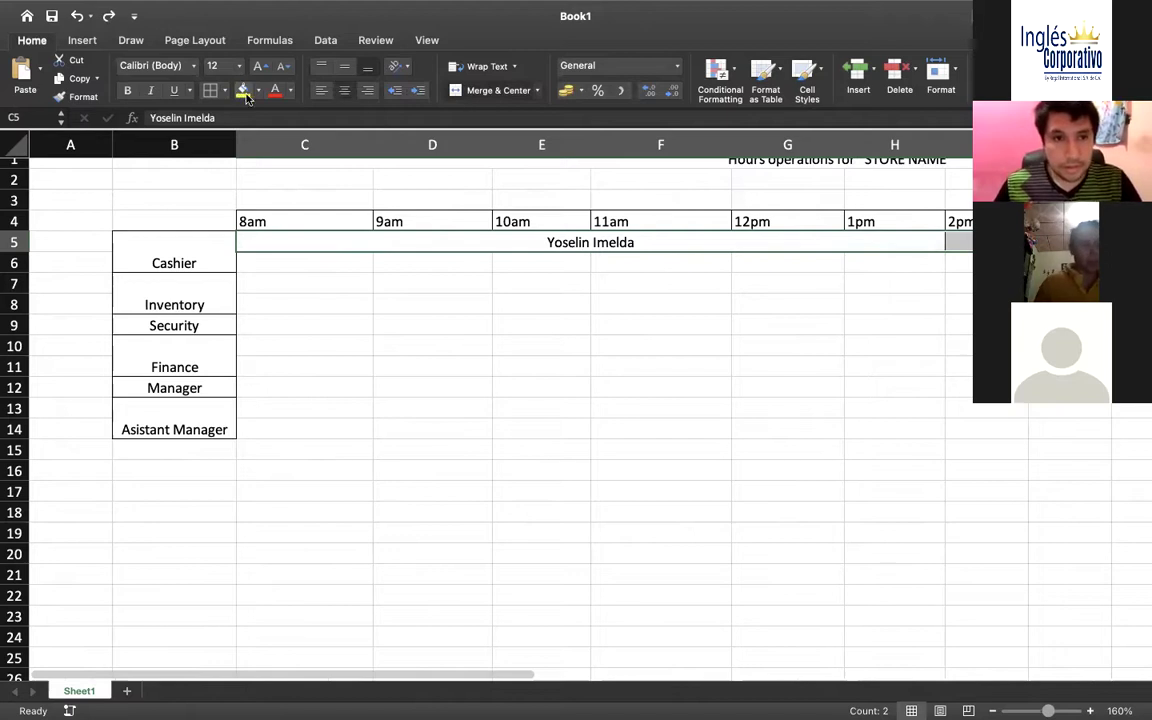
Narrow the hourly columns C through F
click(563, 311)
scroll(563, 311, right, 5)
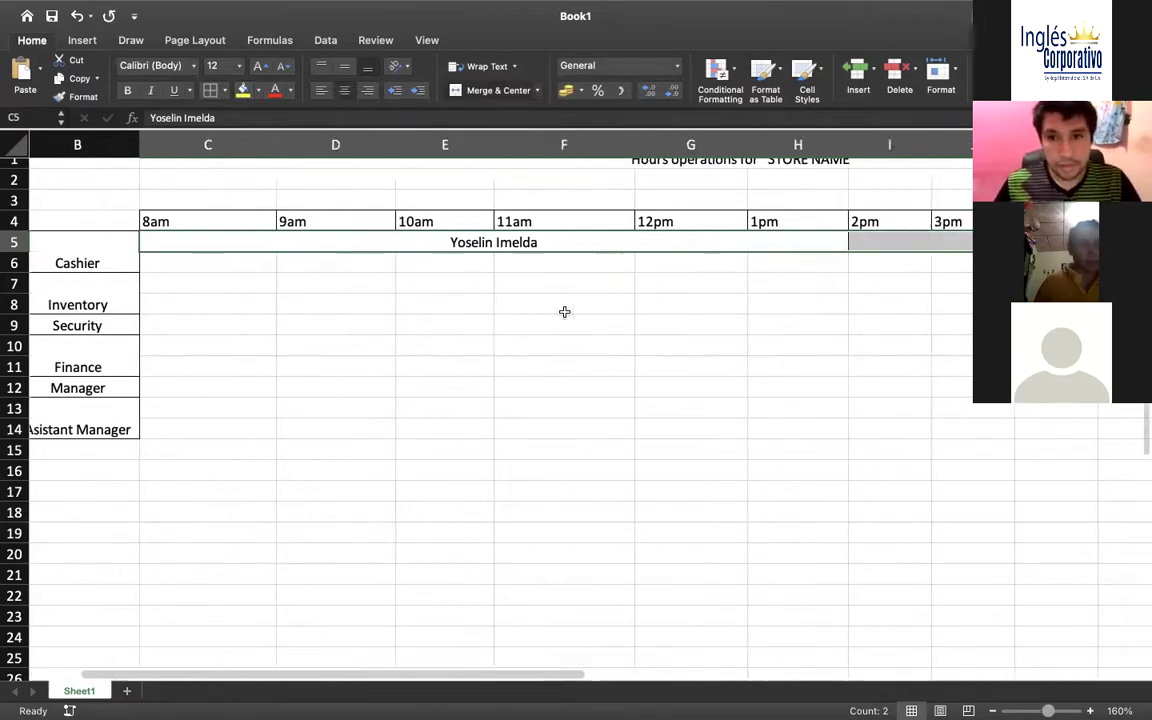
scroll(581, 316, left, 5)
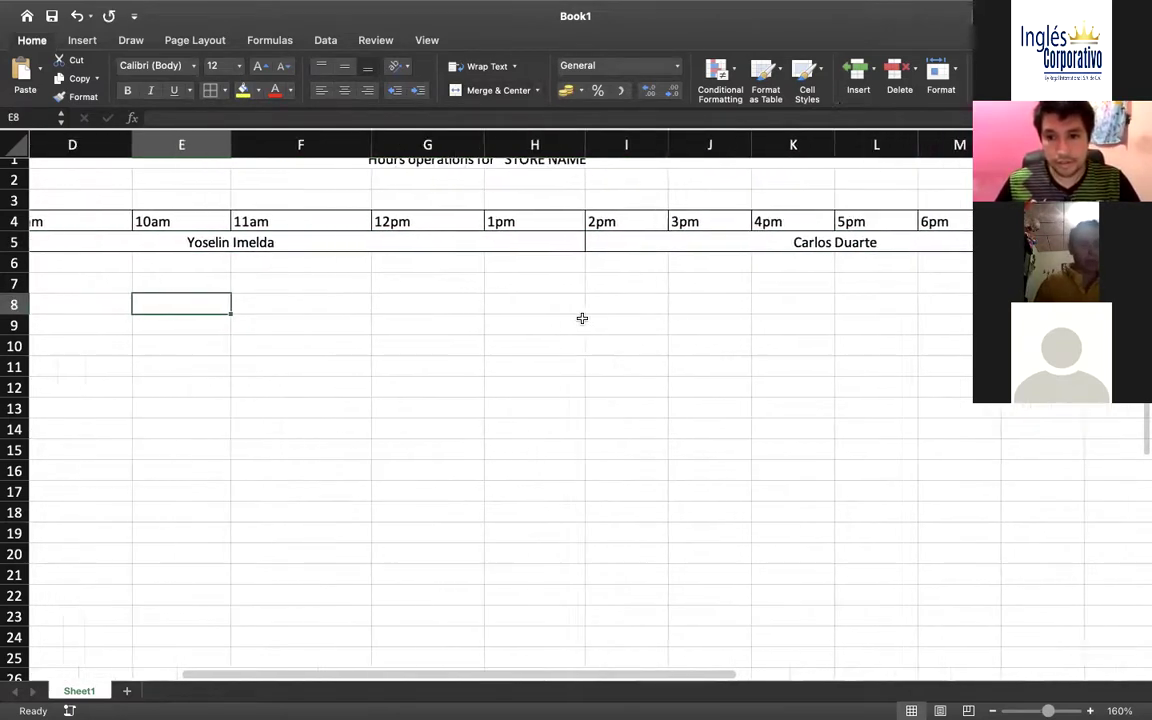
scroll(585, 305, right, 1)
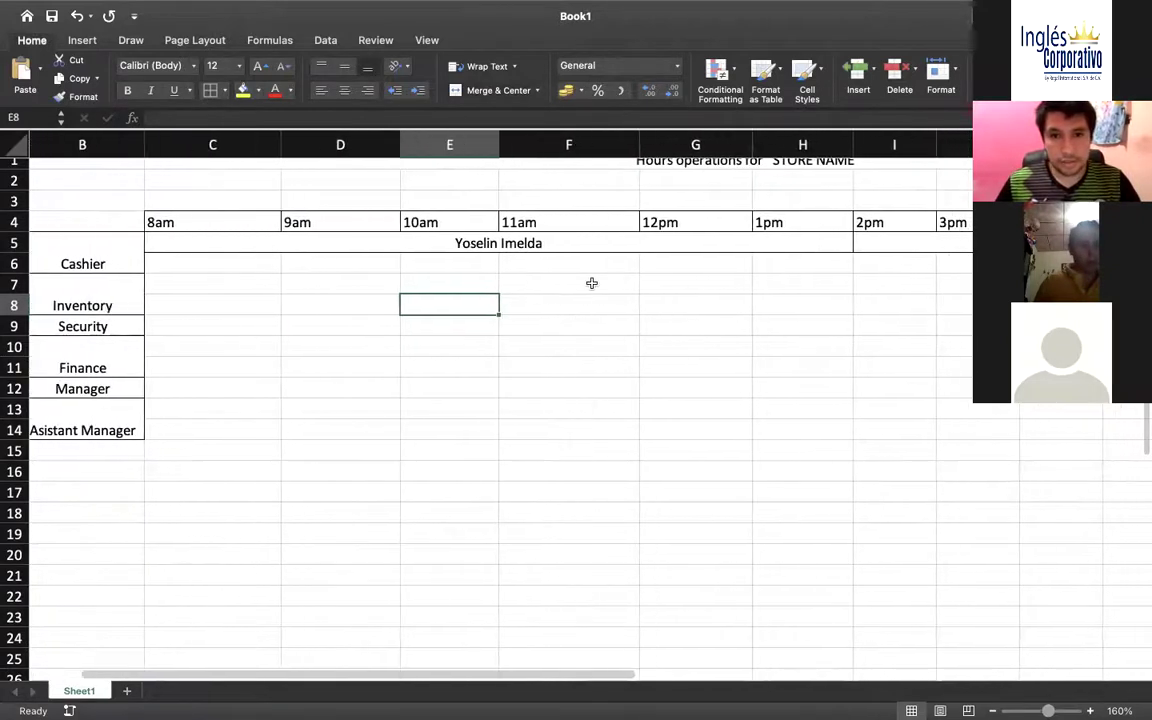
drag(280, 144, 251, 142)
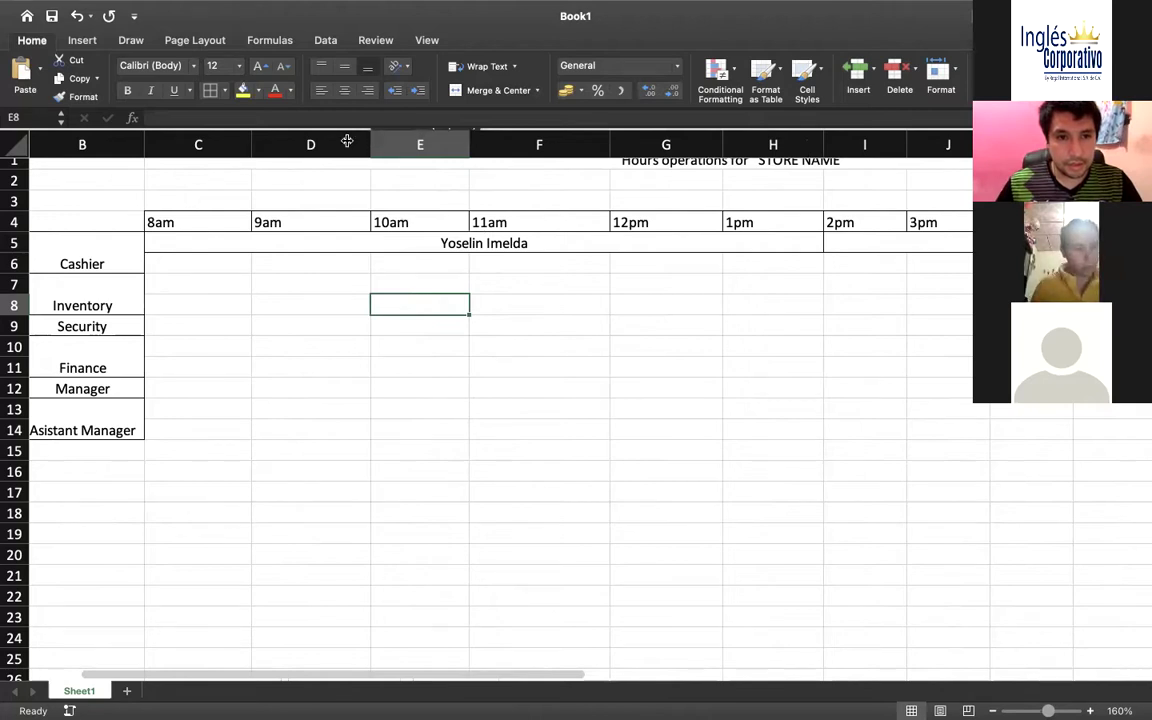
drag(370, 142, 336, 142)
drag(433, 143, 298, 143)
drag(217, 145, 211, 144)
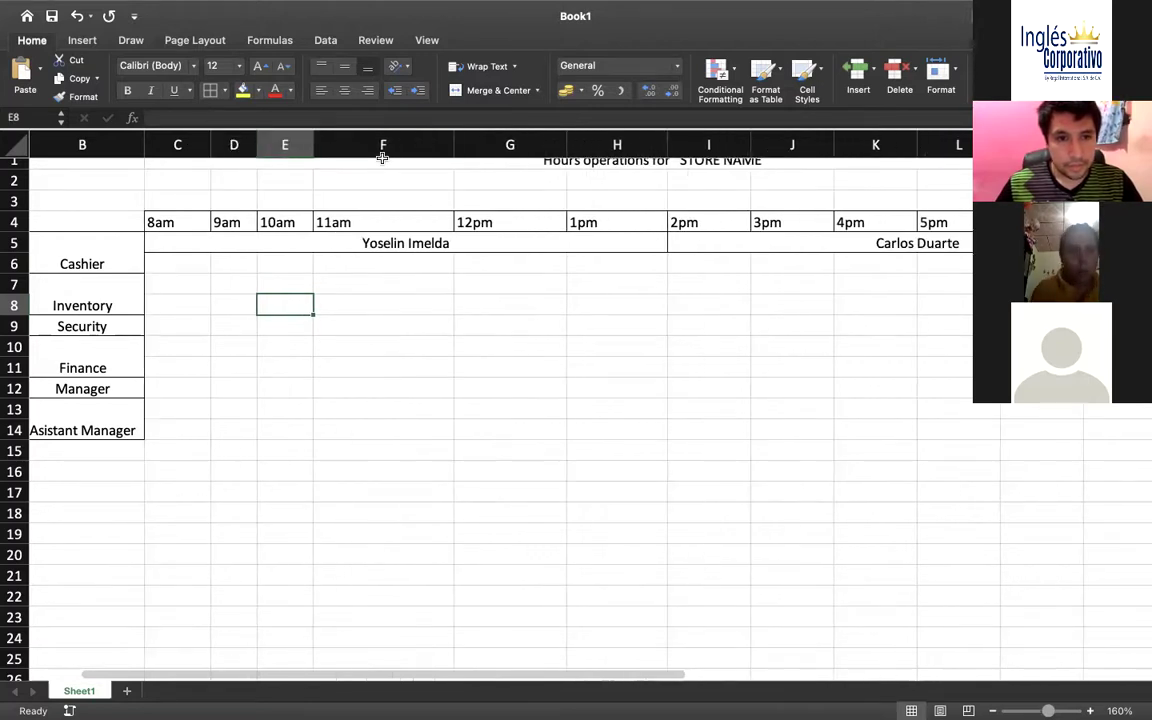
drag(452, 145, 394, 143)
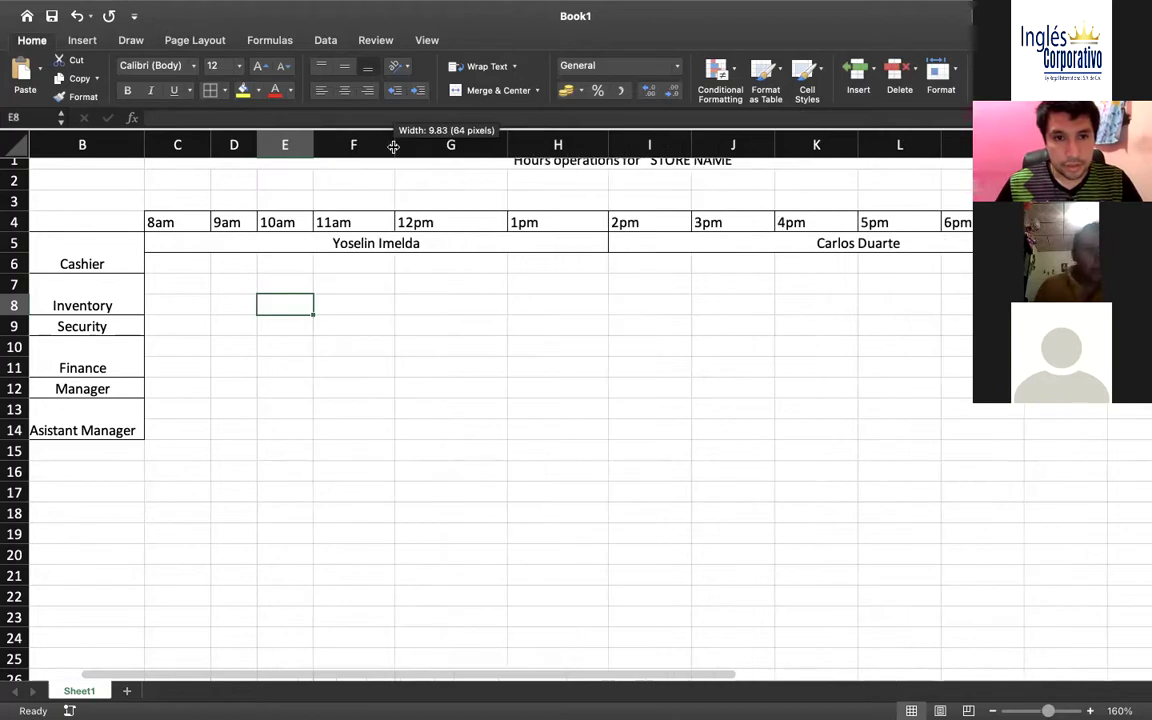
Narrow hourly columns G through N so the 2pm–7pm slots fit on screen
drag(506, 143, 459, 143)
drag(557, 141, 520, 143)
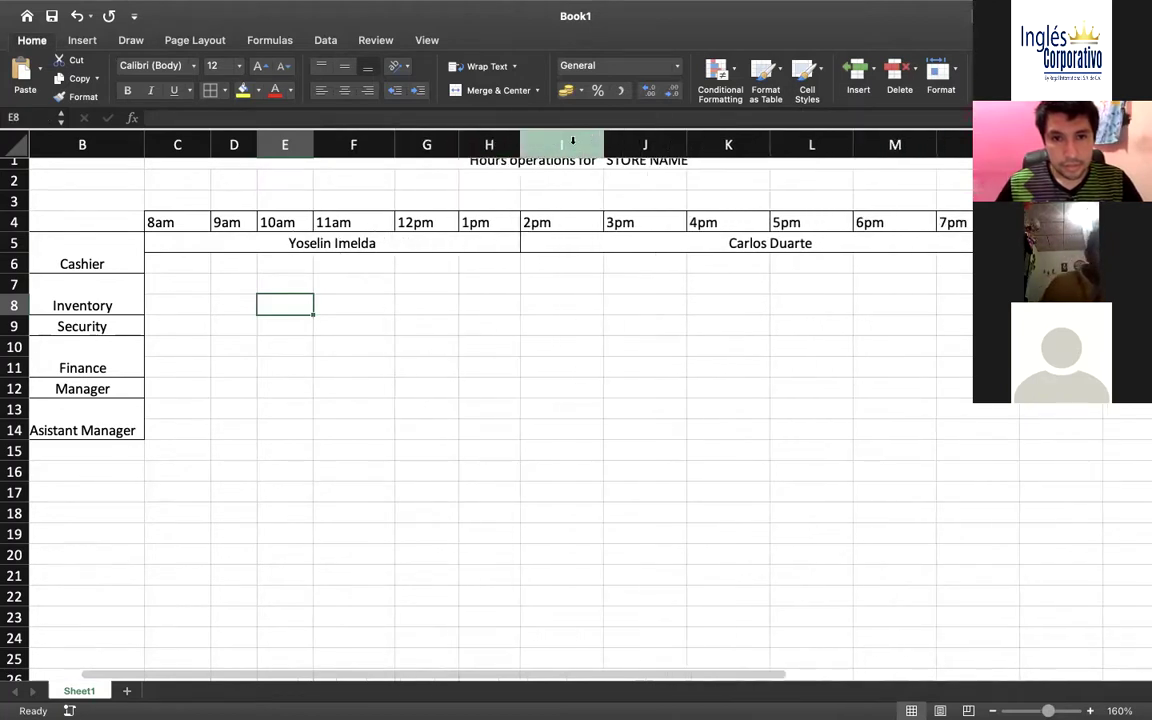
drag(604, 143, 569, 143)
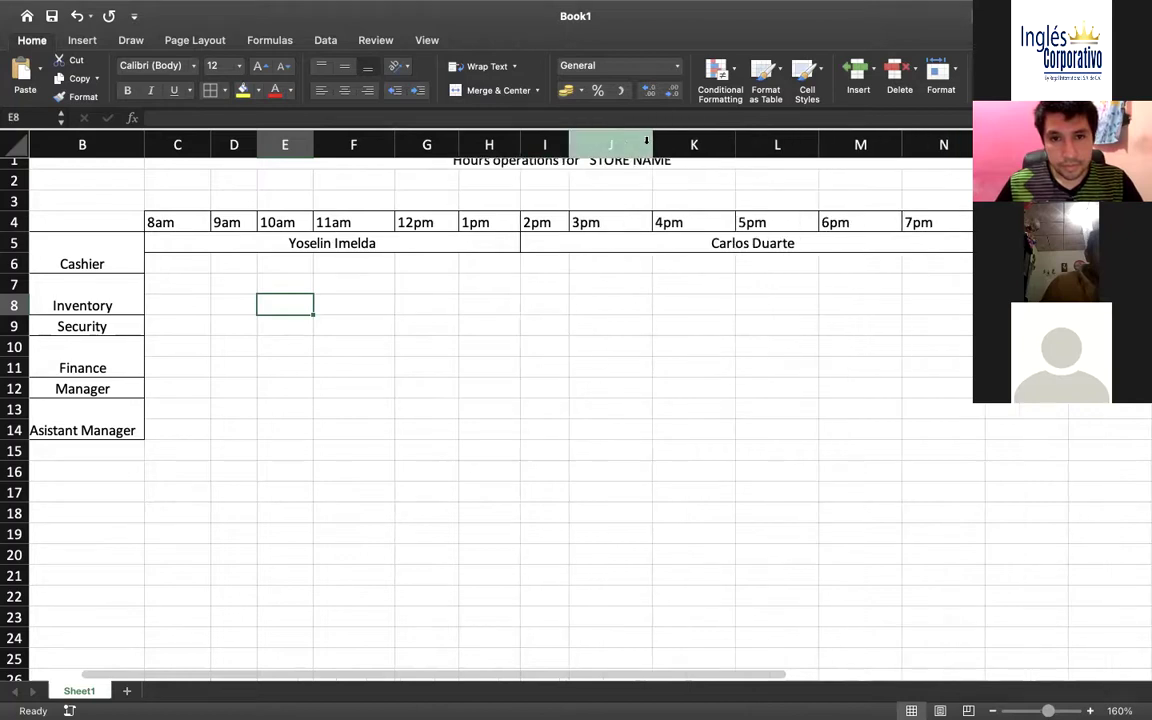
drag(651, 143, 629, 143)
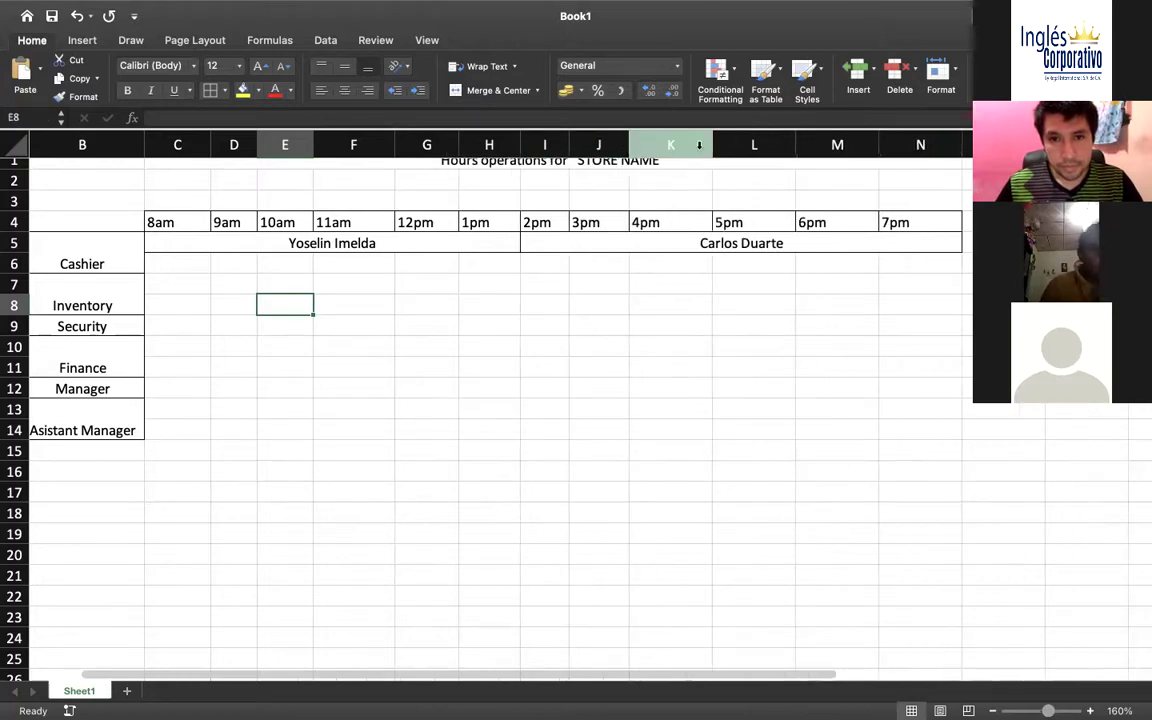
drag(718, 143, 694, 142)
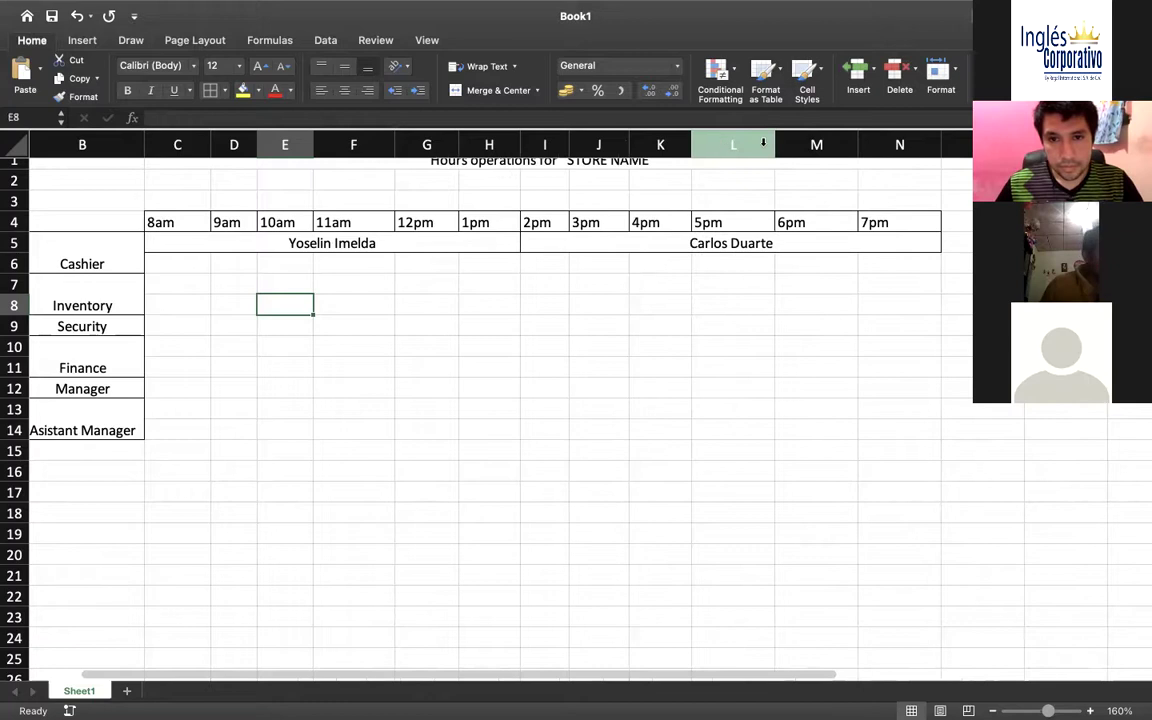
drag(774, 143, 751, 142)
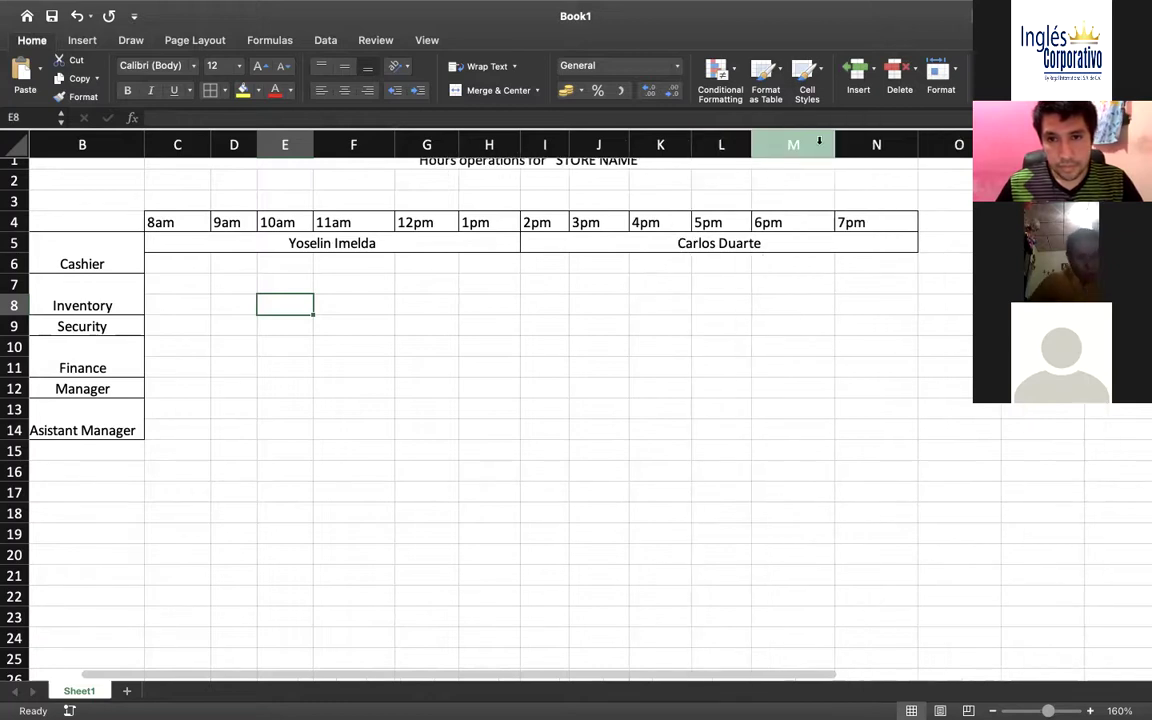
drag(835, 143, 807, 143)
drag(891, 140, 878, 141)
Unmerge and re-merge the first employee's name across C5:H5
click(193, 262)
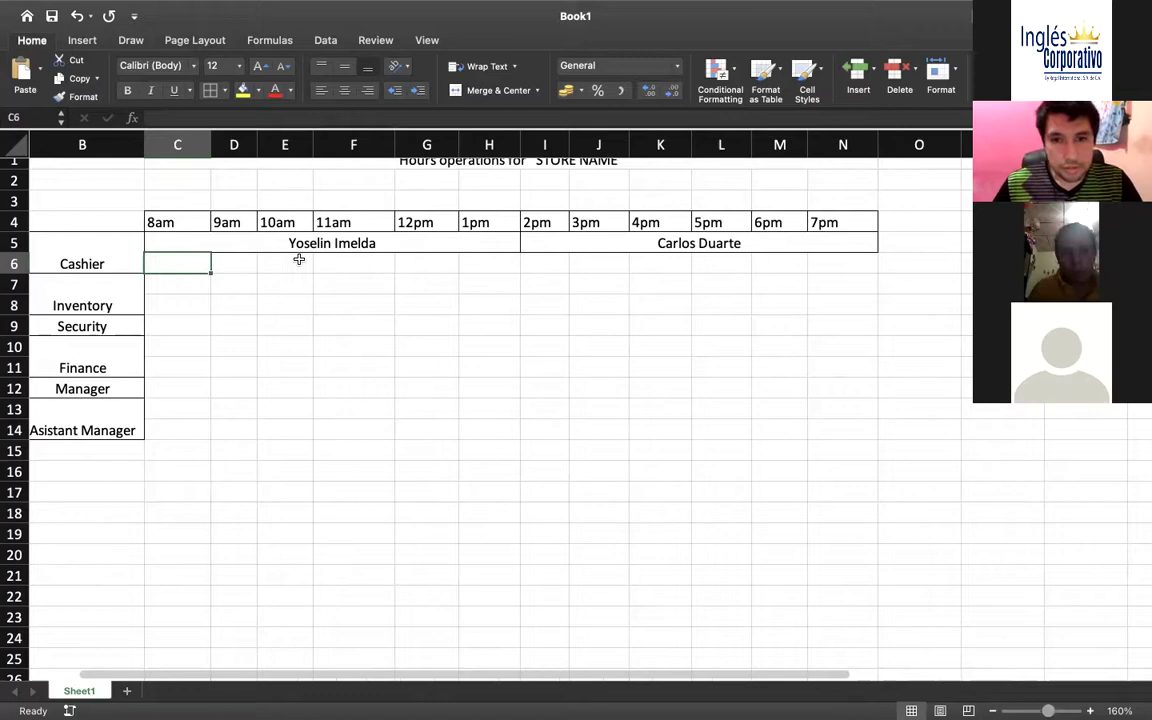
scroll(297, 258, up, 1)
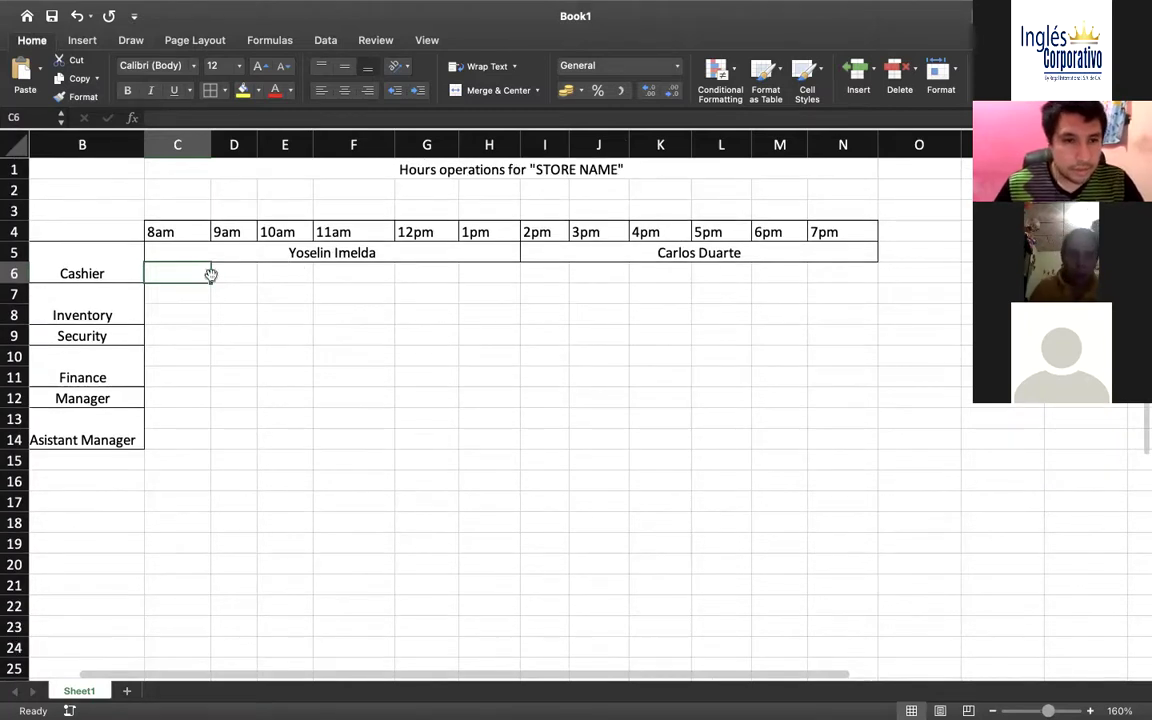
drag(224, 264, 389, 245)
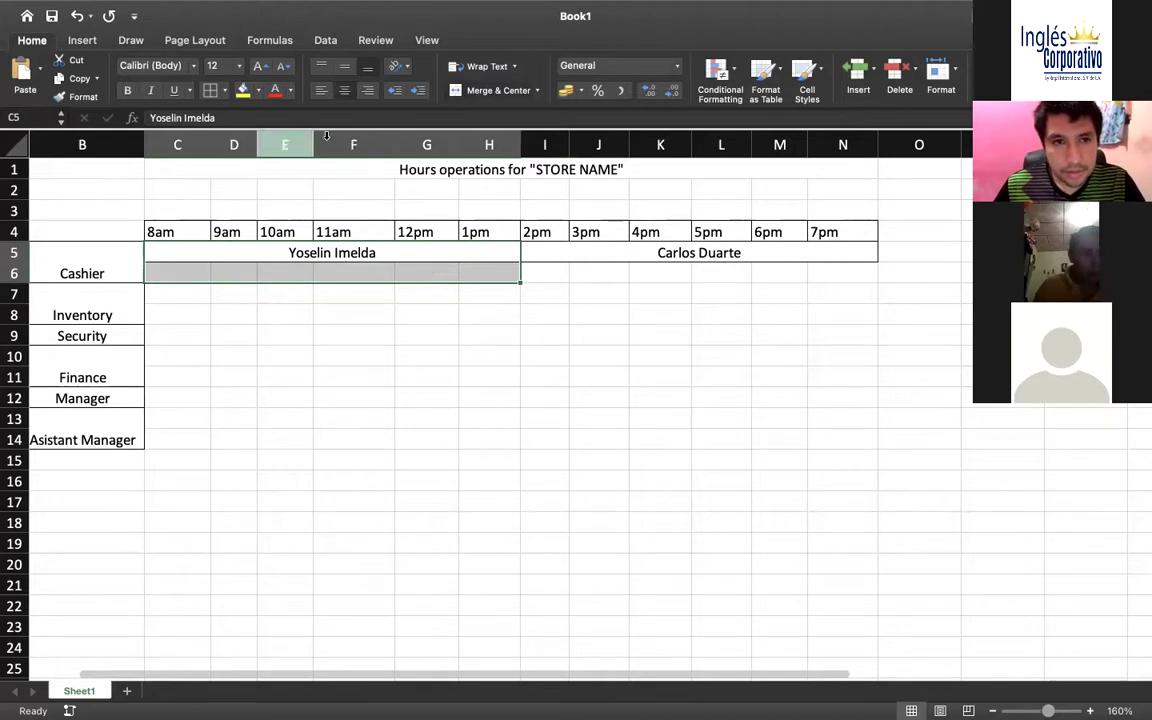
click(497, 90)
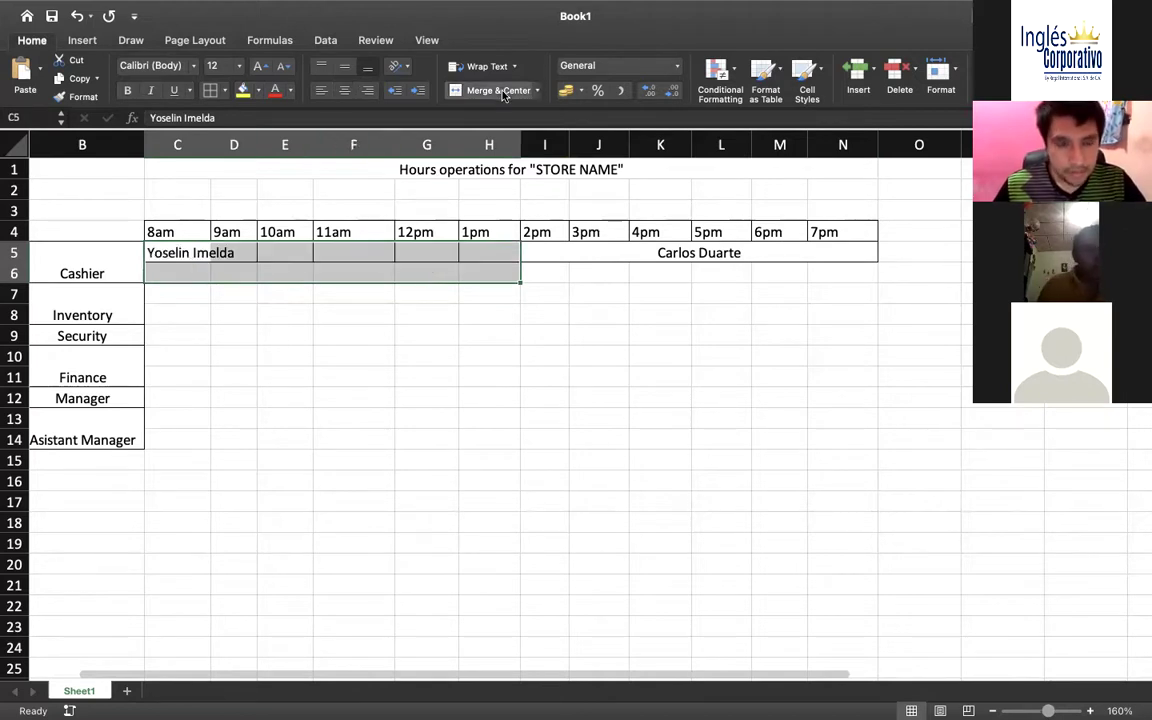
click(502, 91)
click(436, 276)
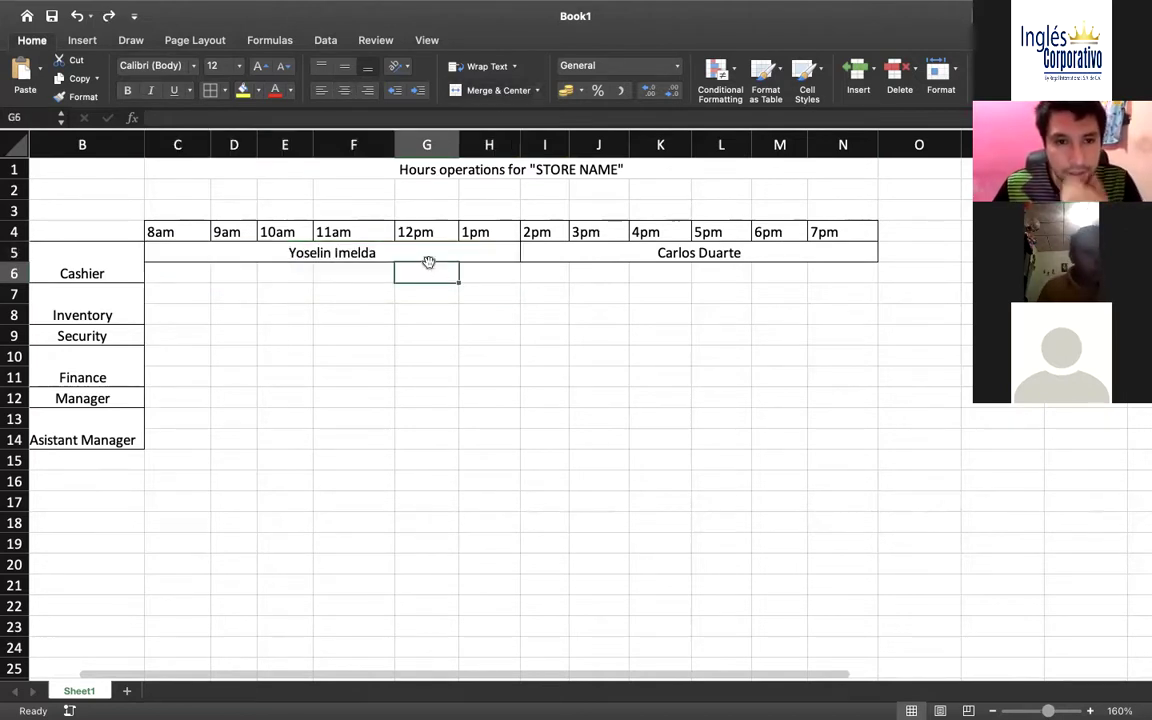
click(464, 252)
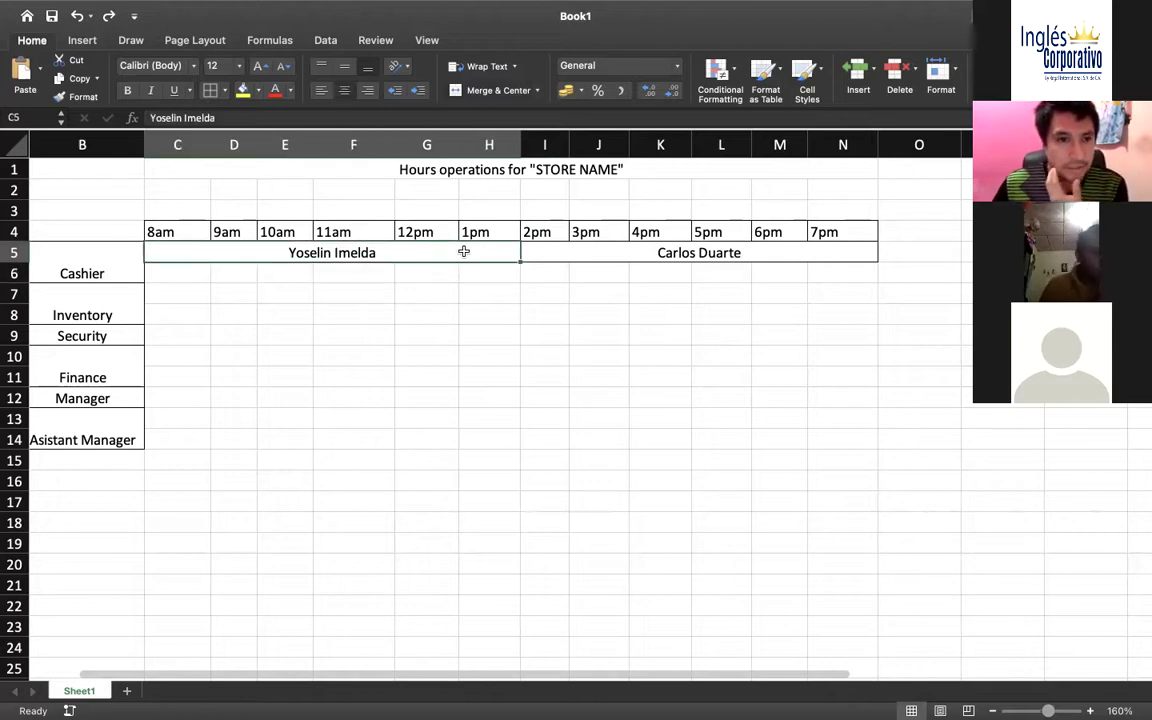
Move the second employee's 2pm–7pm block from I5 down to I6 and clear I5
click(566, 276)
click(646, 257)
key(super+c)
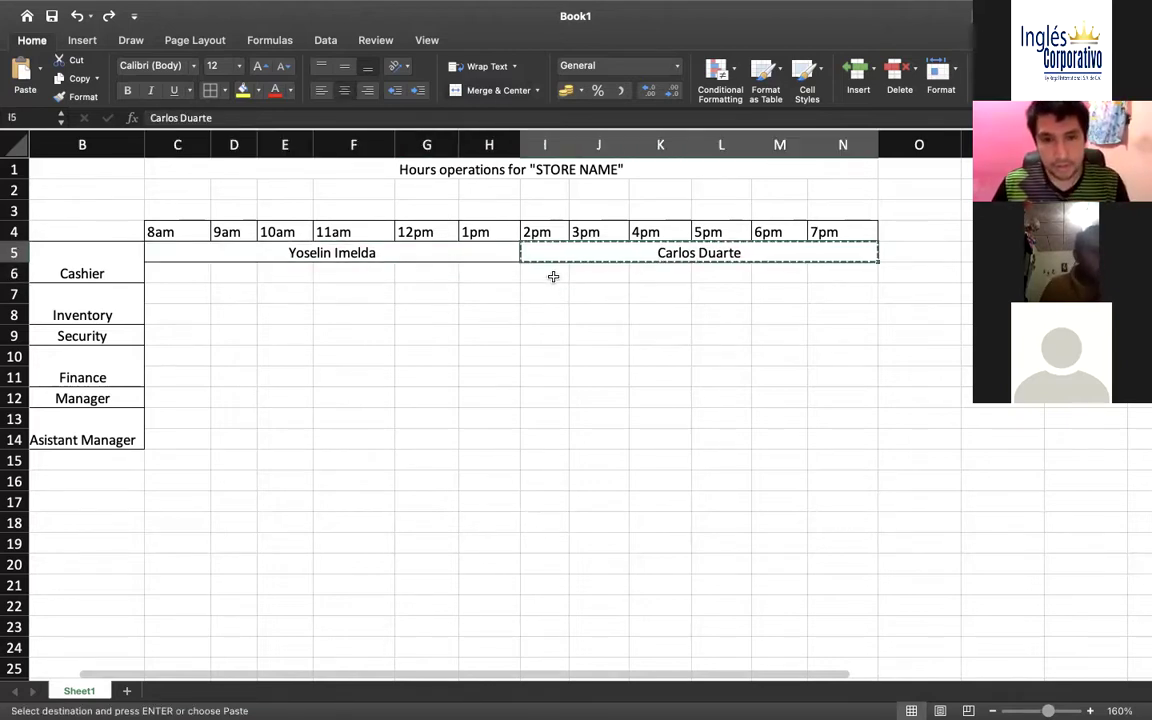
click(553, 274)
key(super+v)
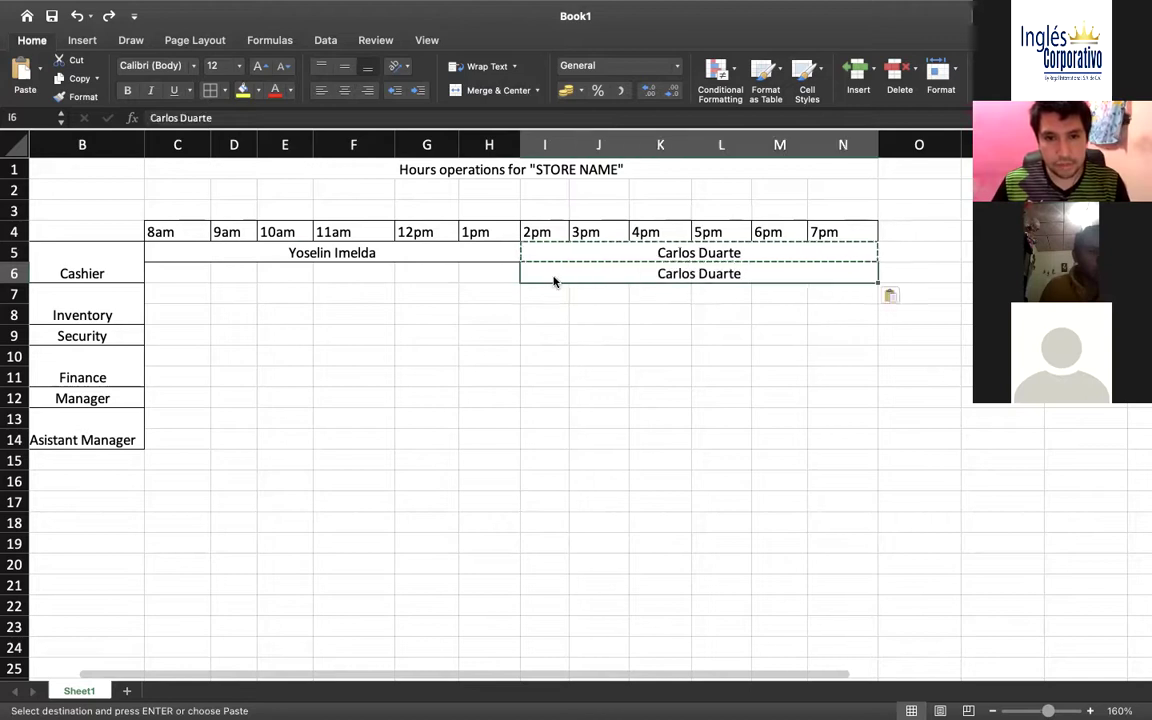
click(600, 250)
key(Delete)
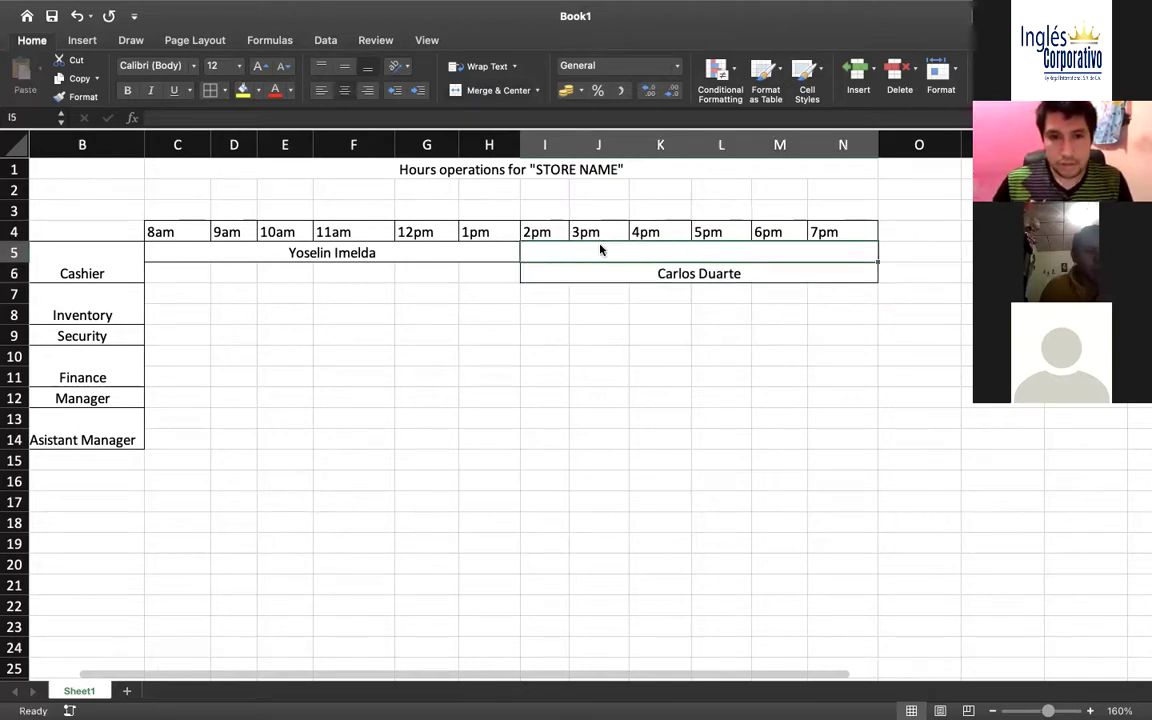
click(511, 272)
click(507, 252)
click(506, 271)
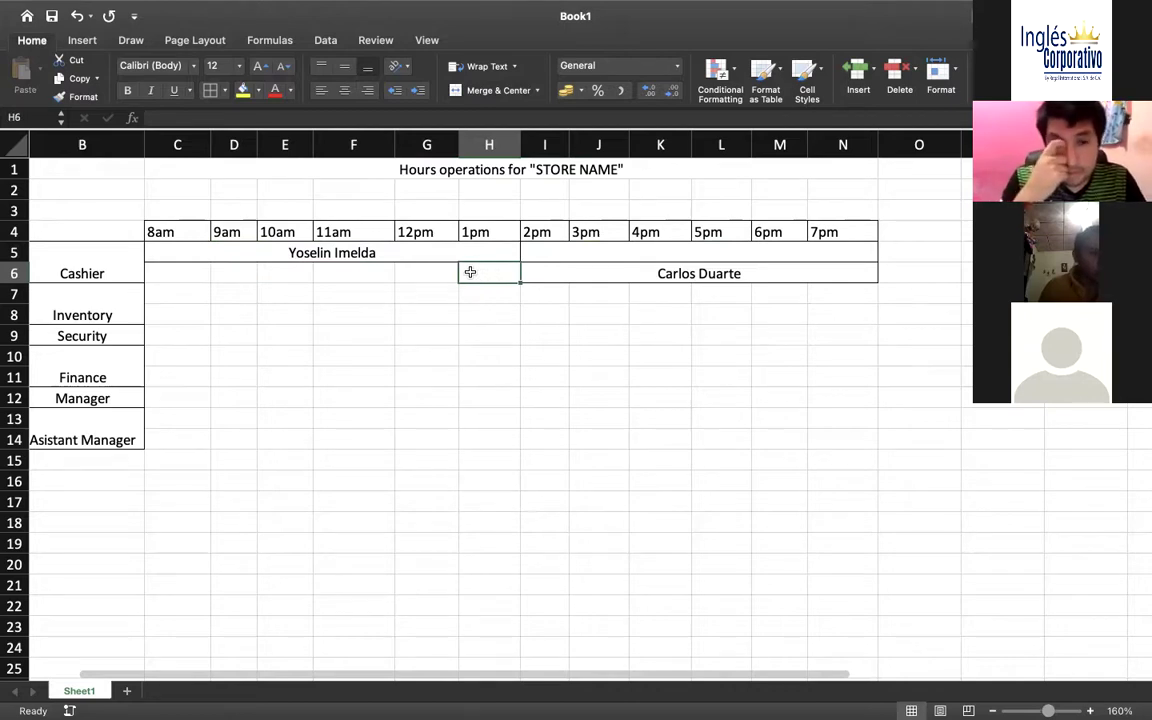
Undo the move so the afternoon name returns to I5:N5
drag(179, 273, 488, 276)
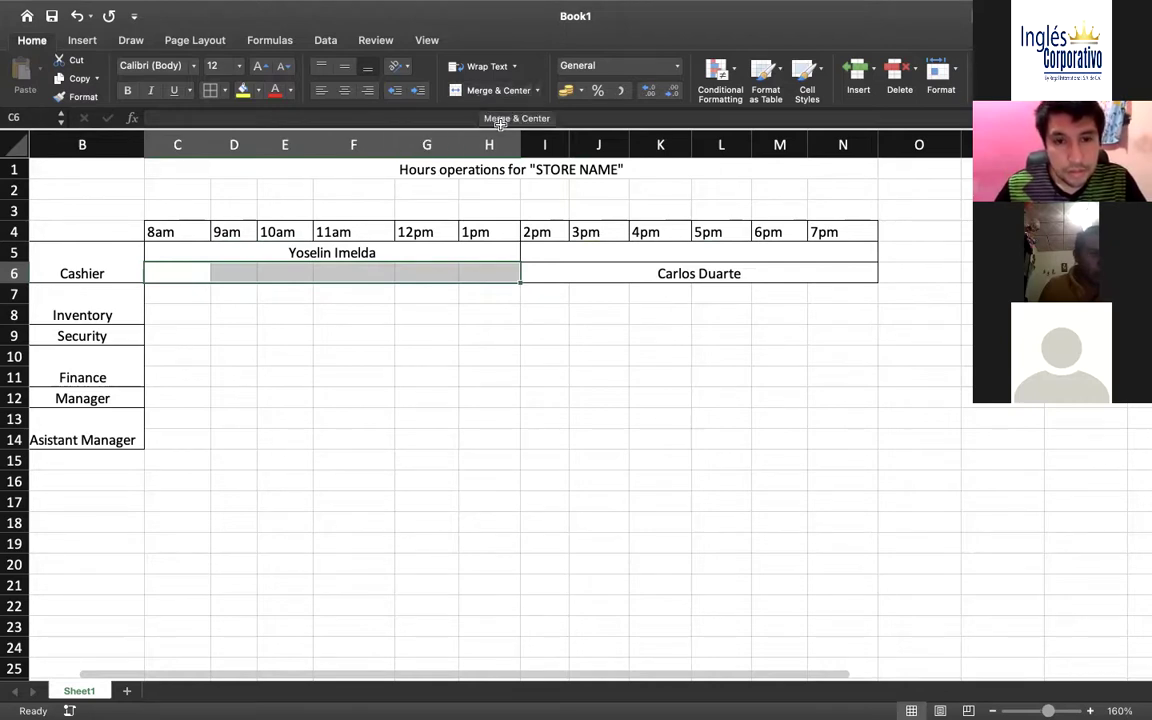
click(570, 253)
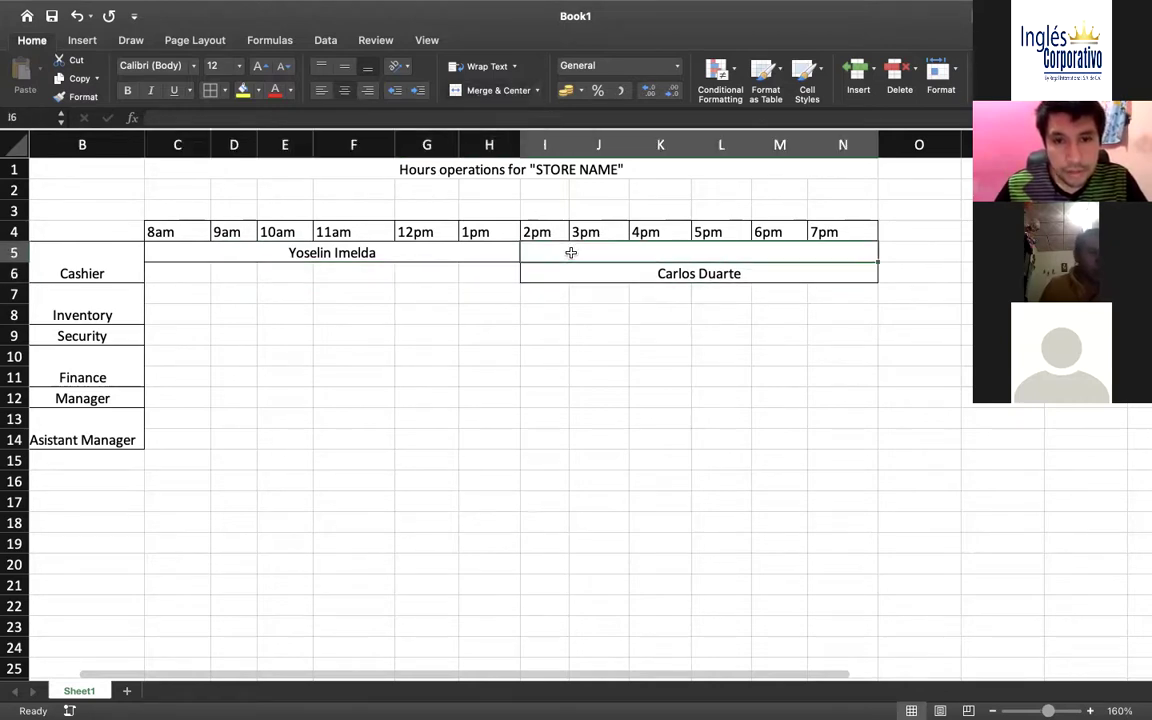
click(498, 267)
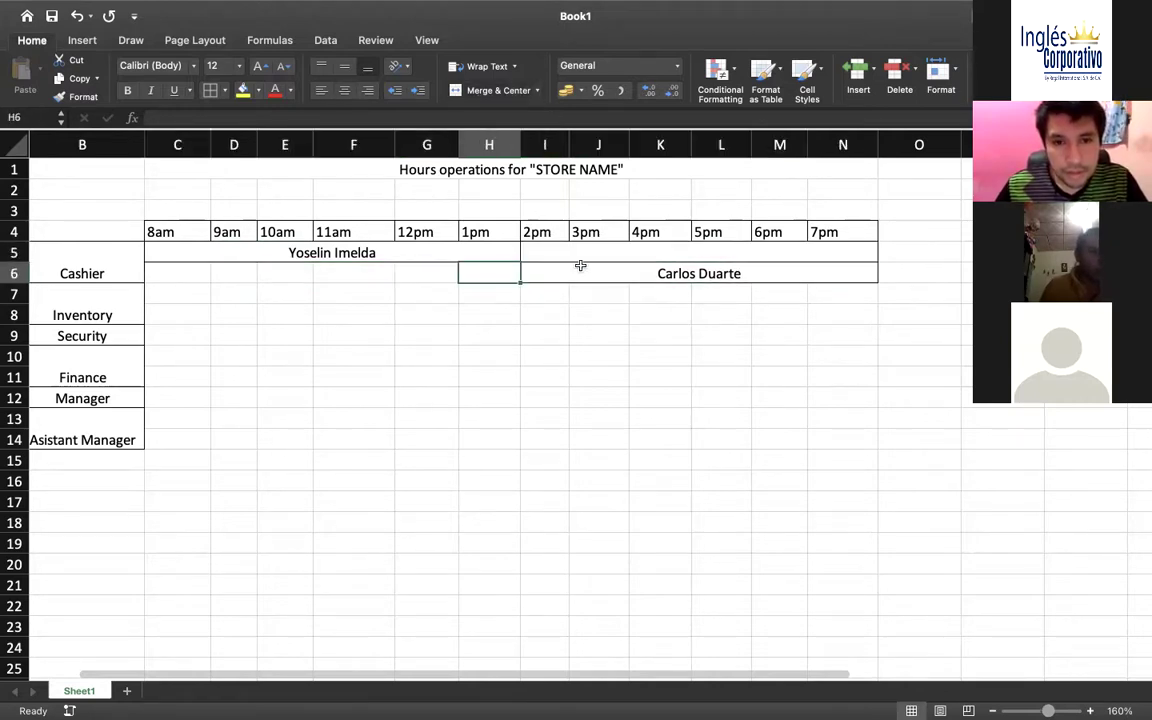
key(super+z)
key(super+z)
Merge row 6 C6:N6 into one 8am–7pm cell
click(356, 268)
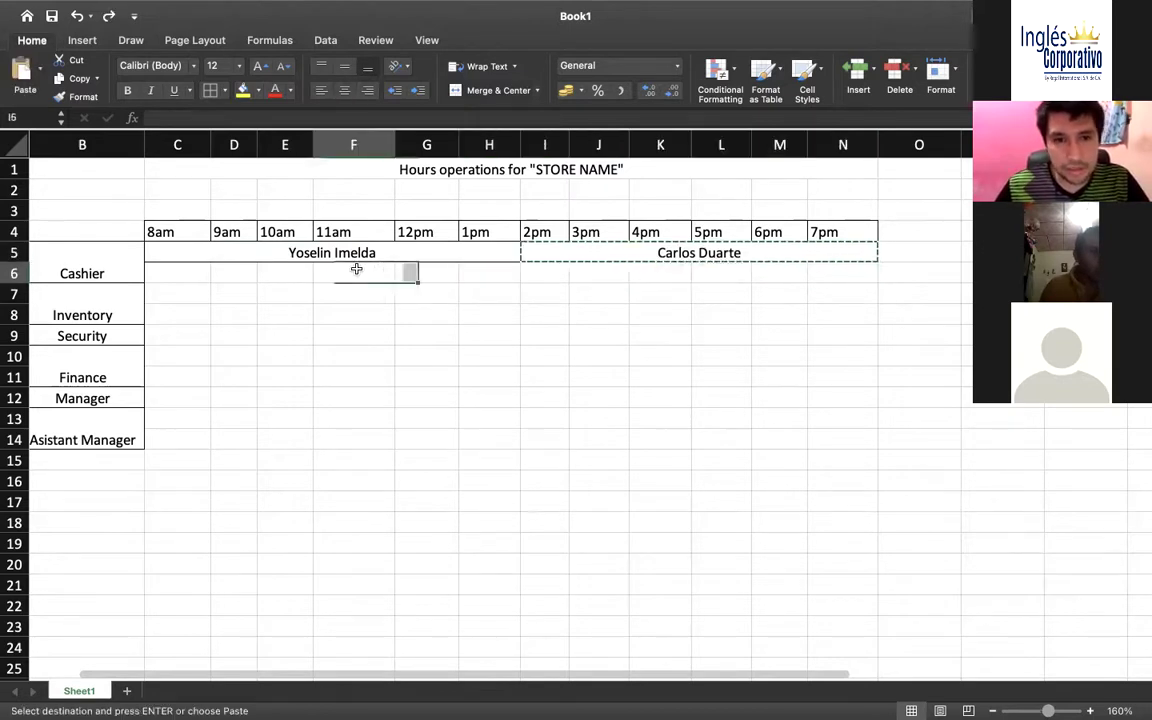
click(227, 270)
scroll(150, 267, left, 3)
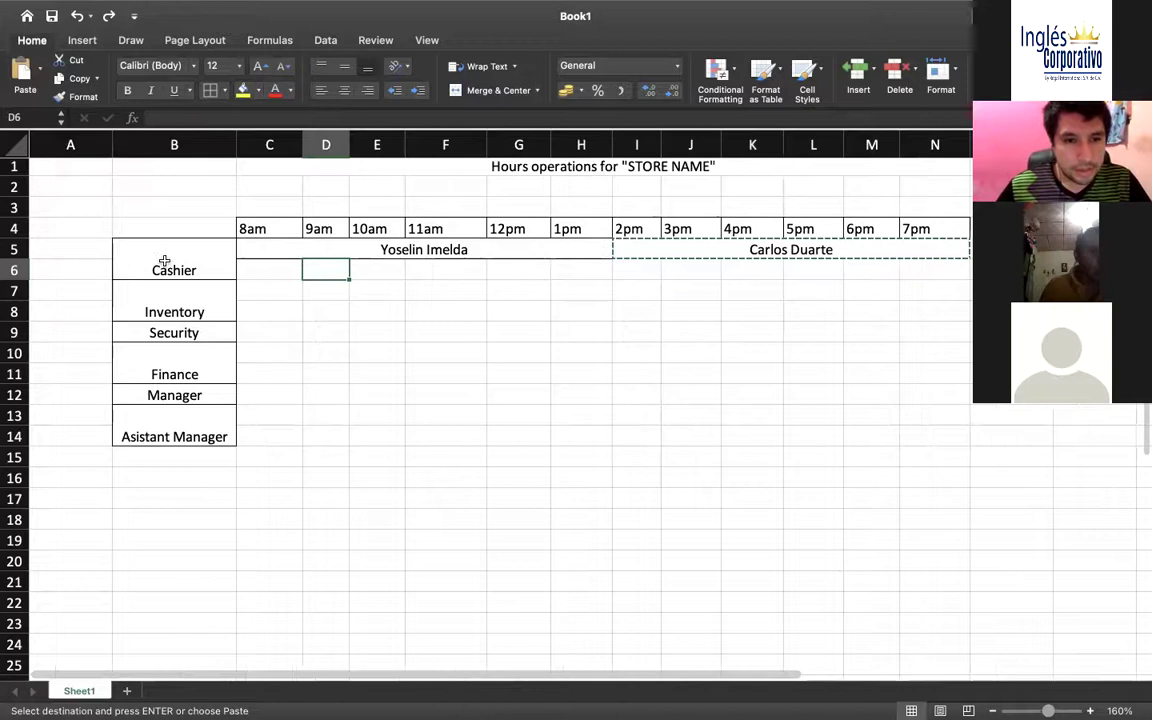
click(164, 262)
click(257, 271)
drag(257, 272, 965, 270)
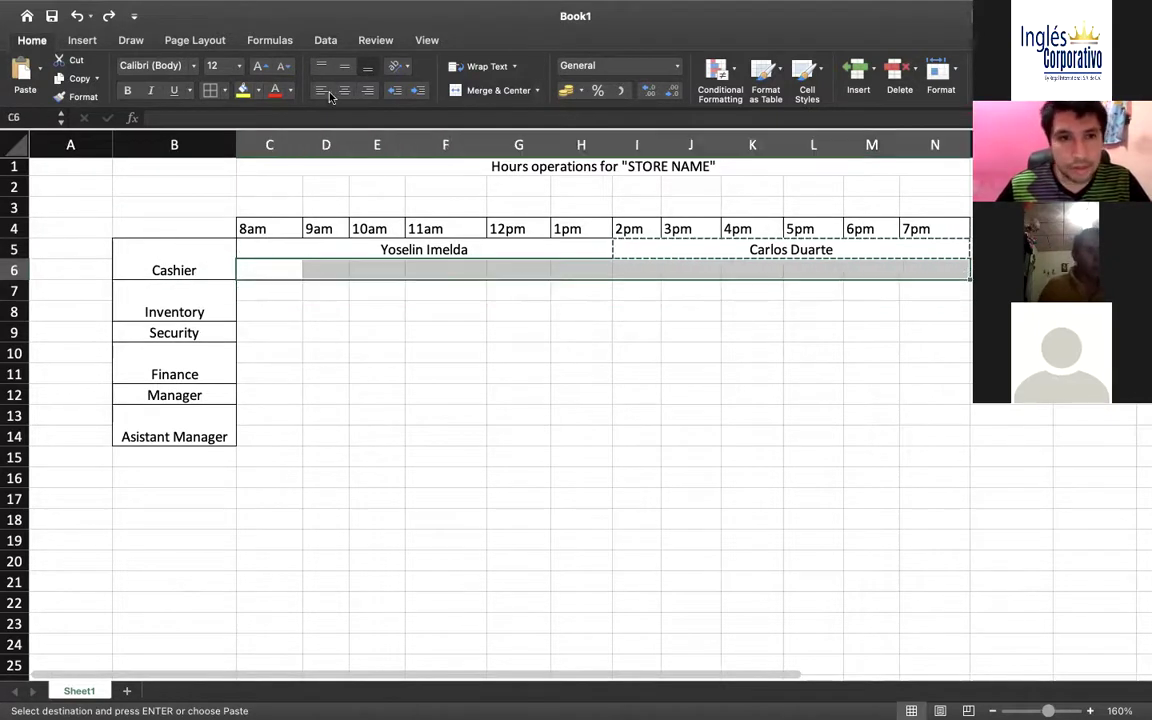
drag(265, 254, 798, 264)
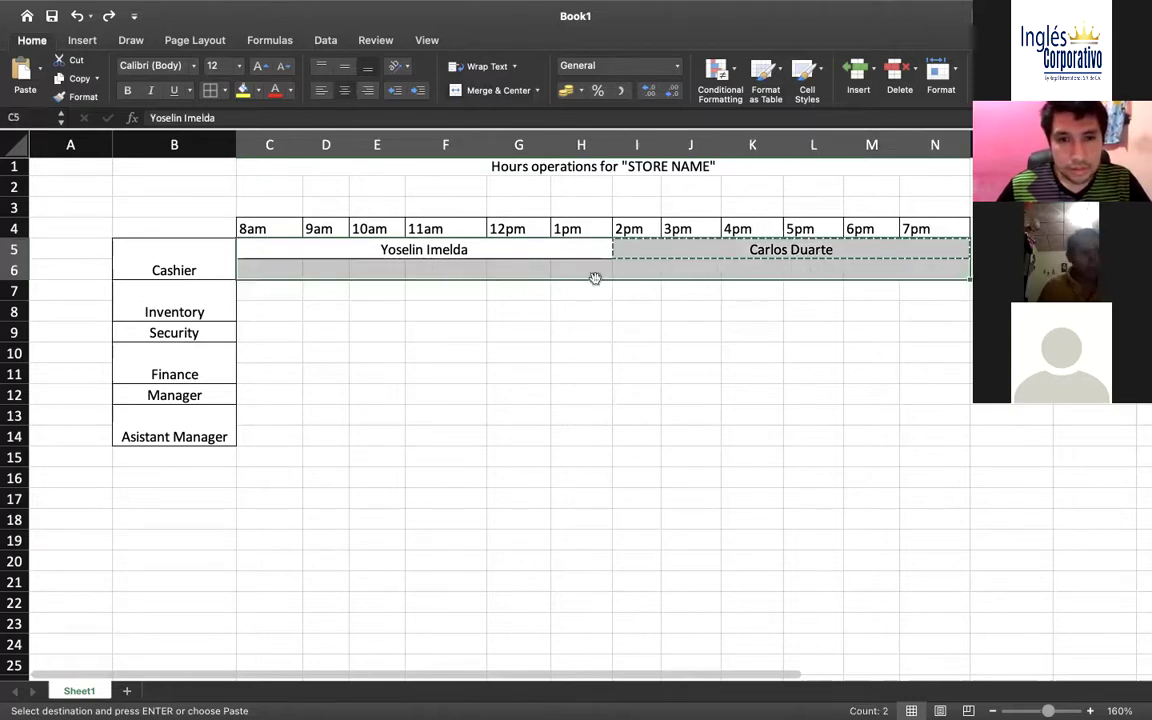
click(506, 270)
drag(262, 271, 918, 263)
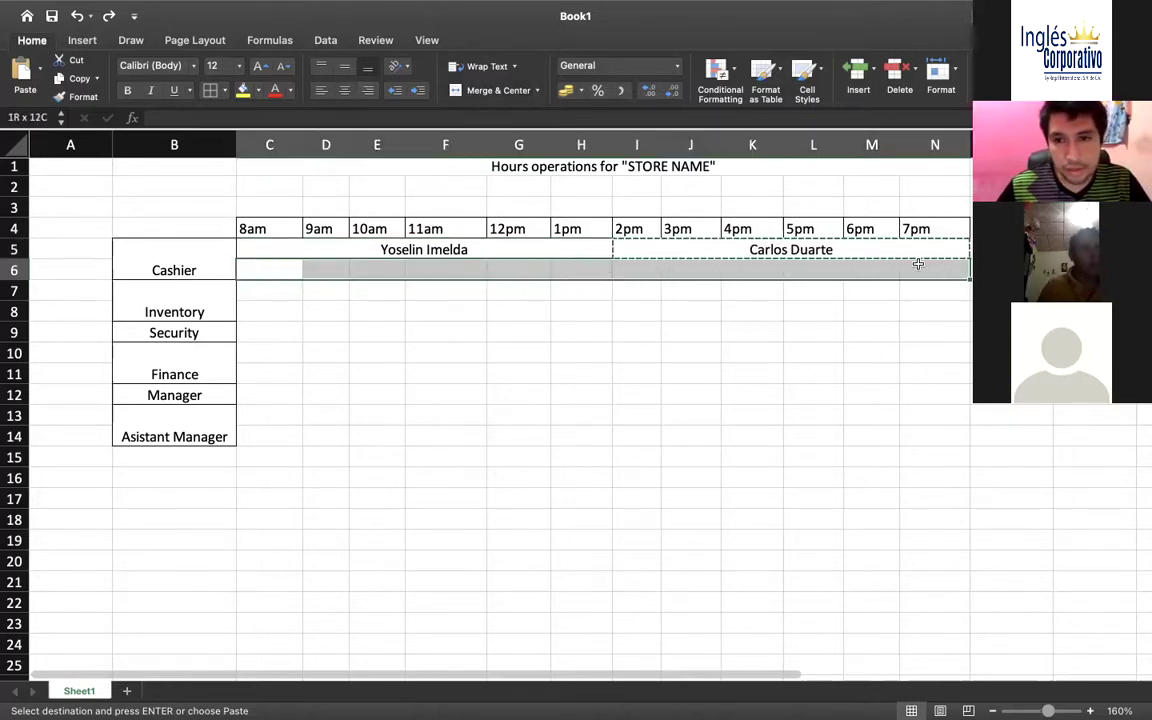
click(490, 91)
Merge C7:H7 into one cell for the morning shift
click(489, 288)
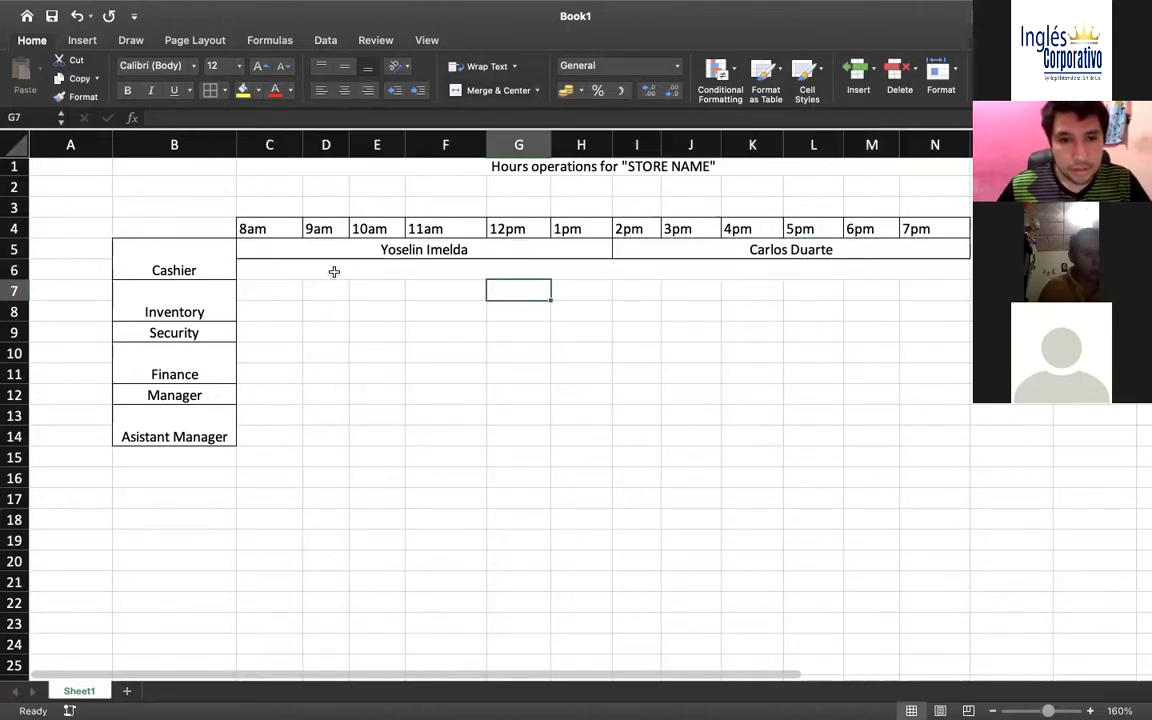
click(630, 270)
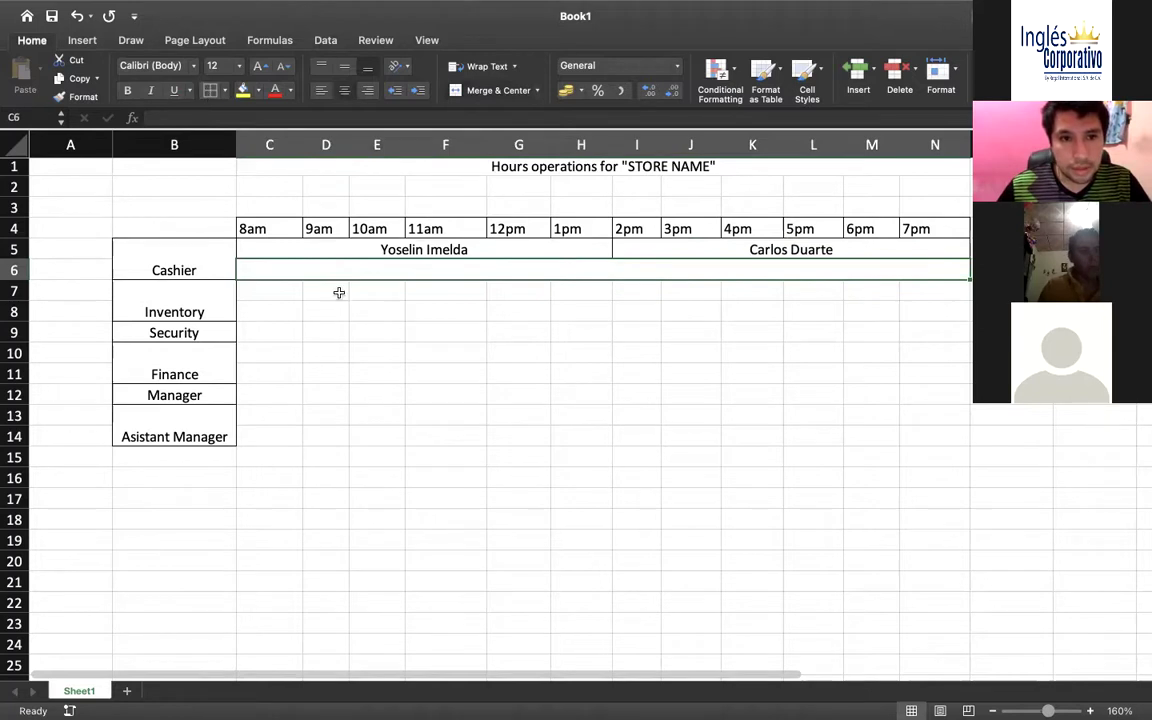
click(311, 322)
click(246, 299)
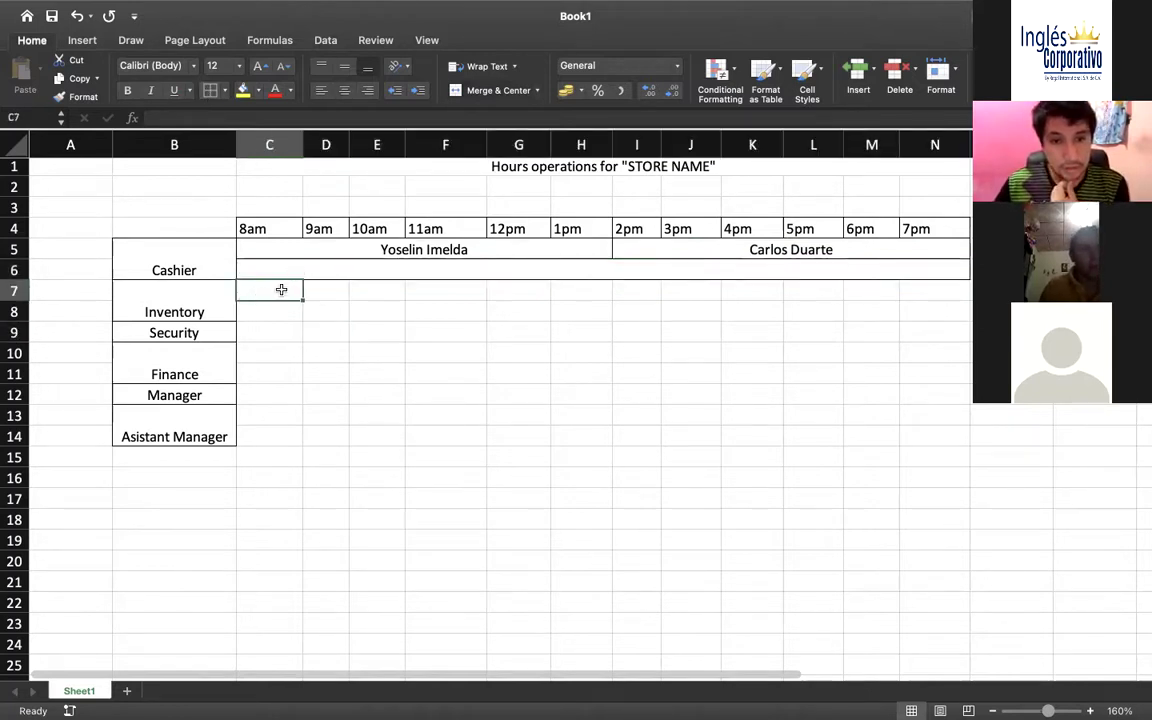
drag(281, 290, 582, 291)
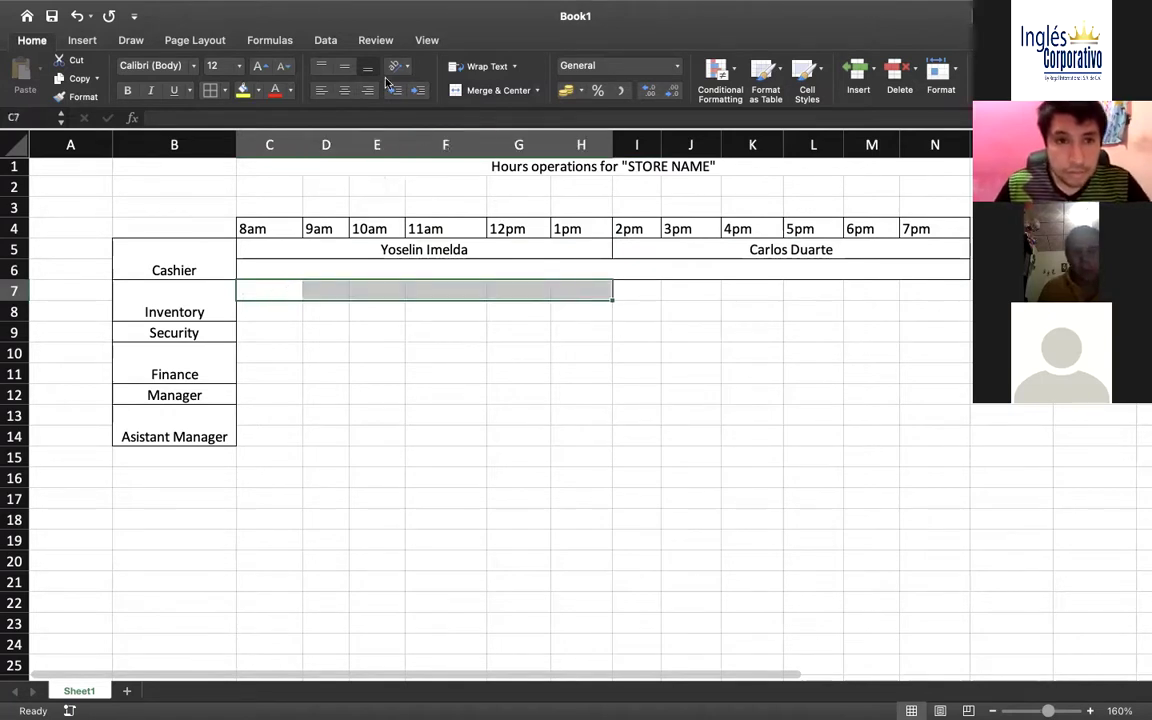
click(475, 94)
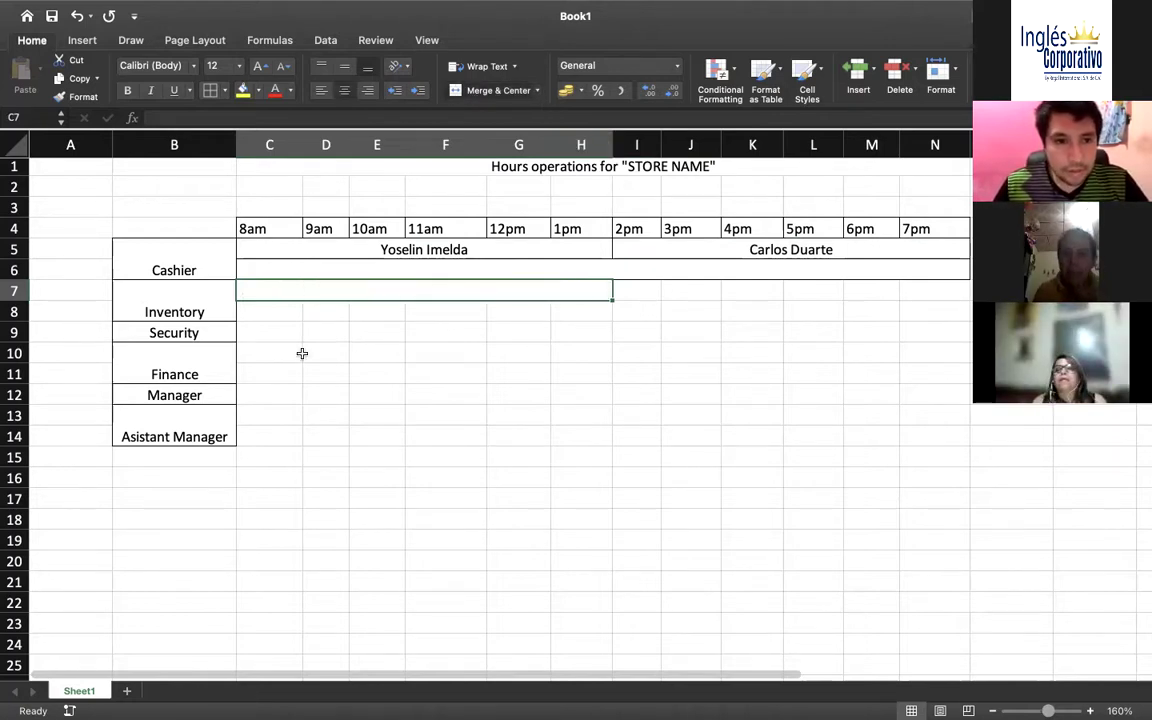
Merge and centre the Security row's C9:N9 into one cell
click(262, 374)
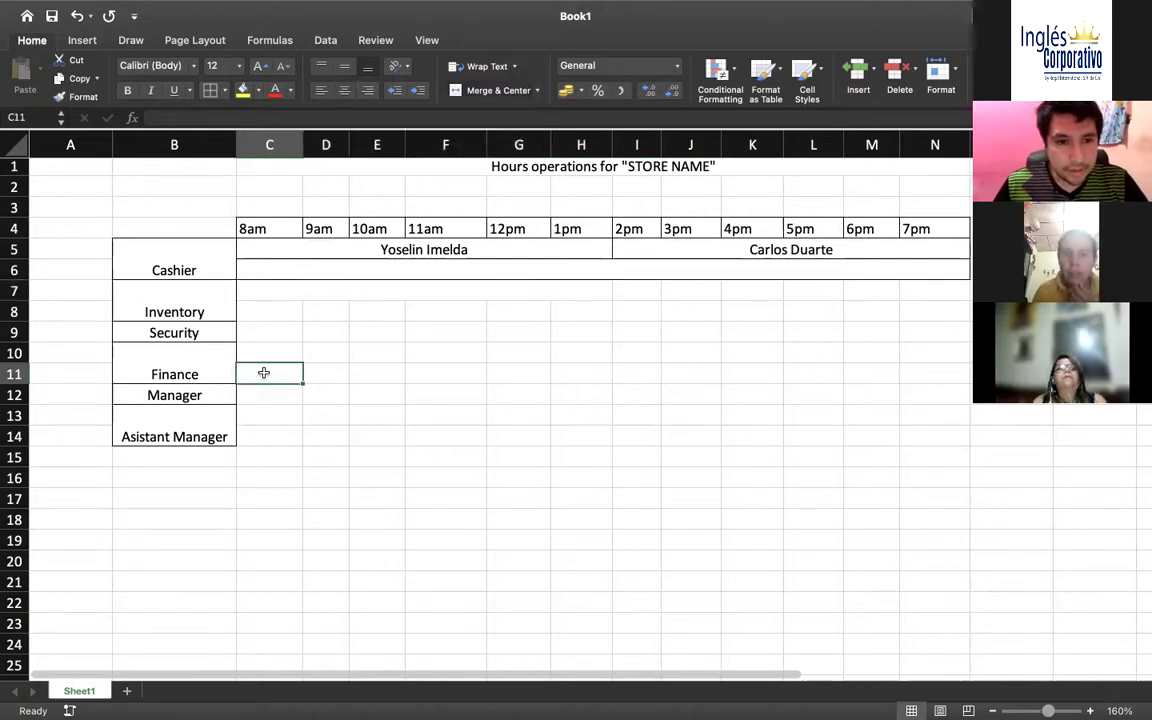
drag(263, 373, 522, 373)
click(272, 330)
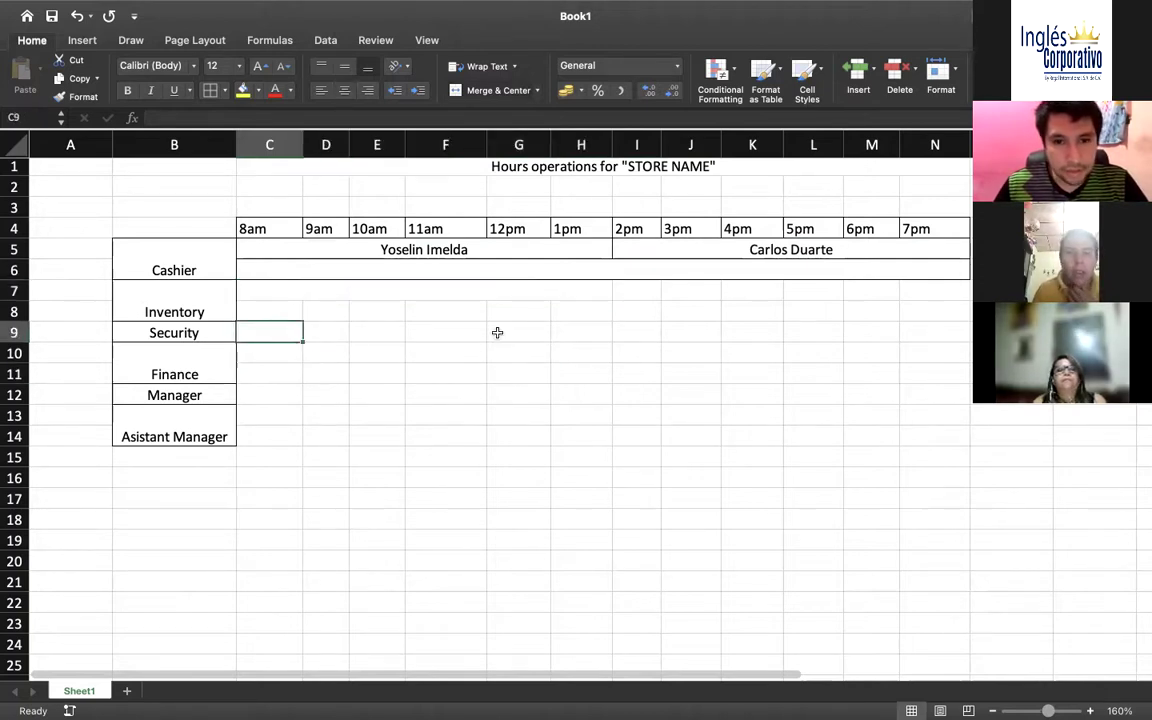
drag(497, 332, 926, 332)
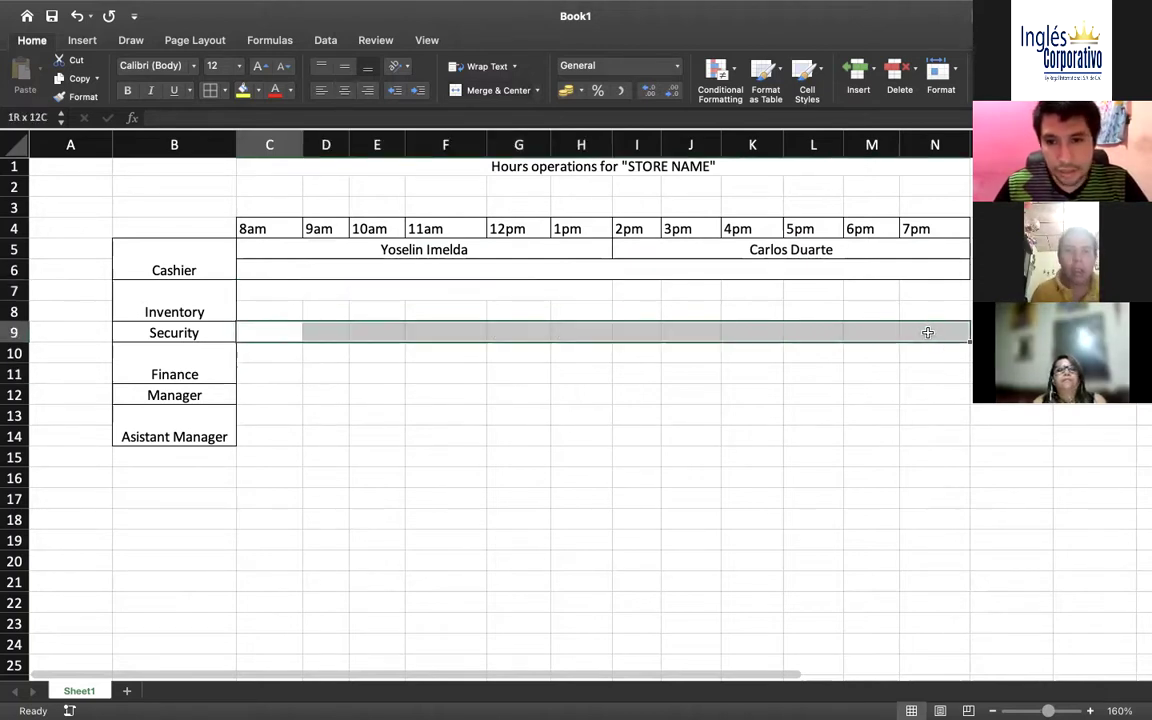
click(490, 91)
Type the security guard's full name into the merged Security cell
double_click(507, 328)
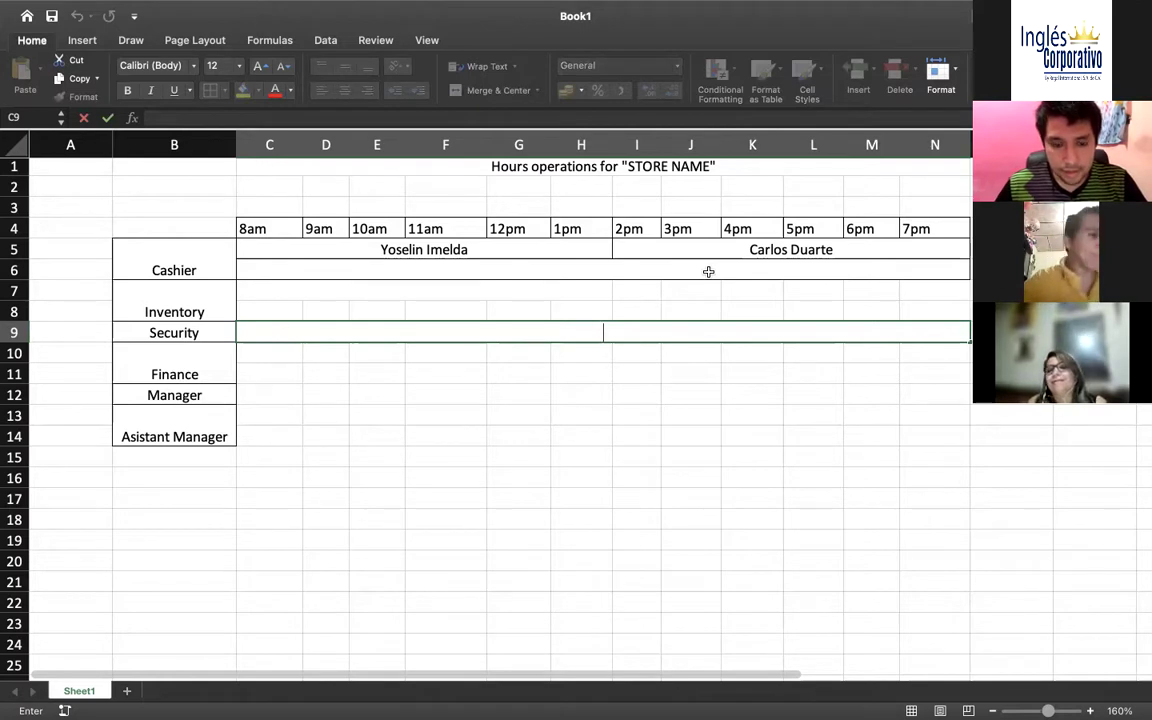
text(Evlin)
key(BackSpace)
key(BackSpace)
key(BackSpace)
key(BackSpace)
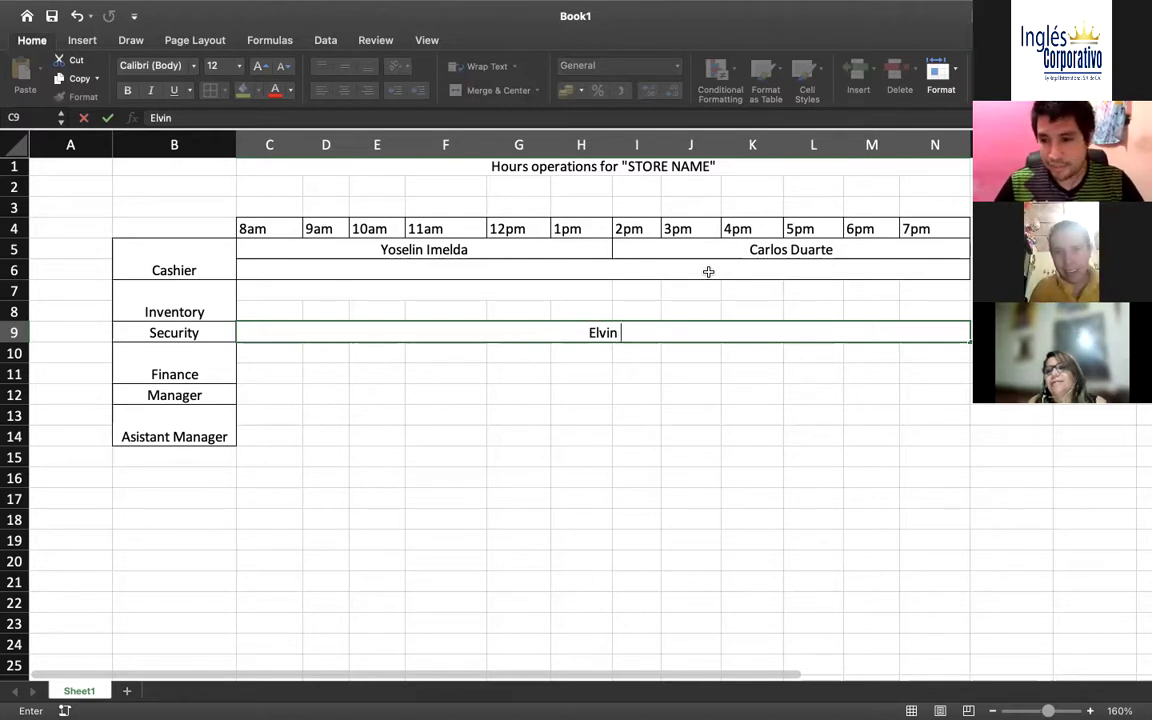
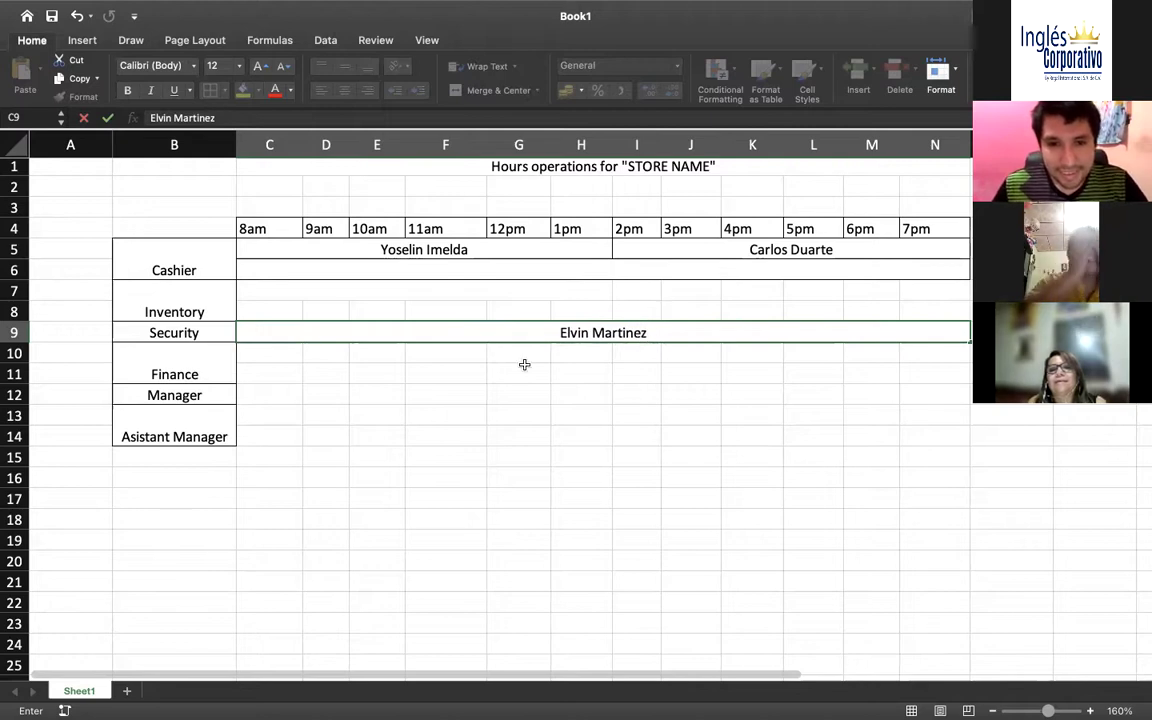
click(519, 370)
Edit the security guard's name to fix the surname spelling
click(380, 332)
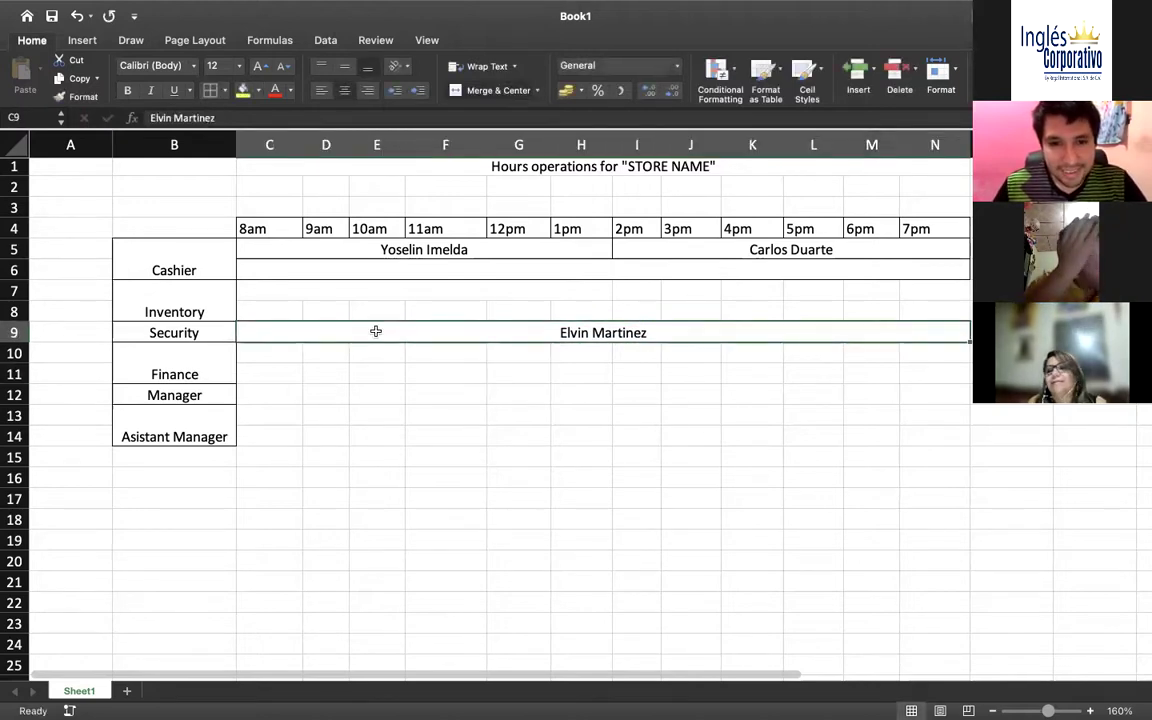
double_click(625, 332)
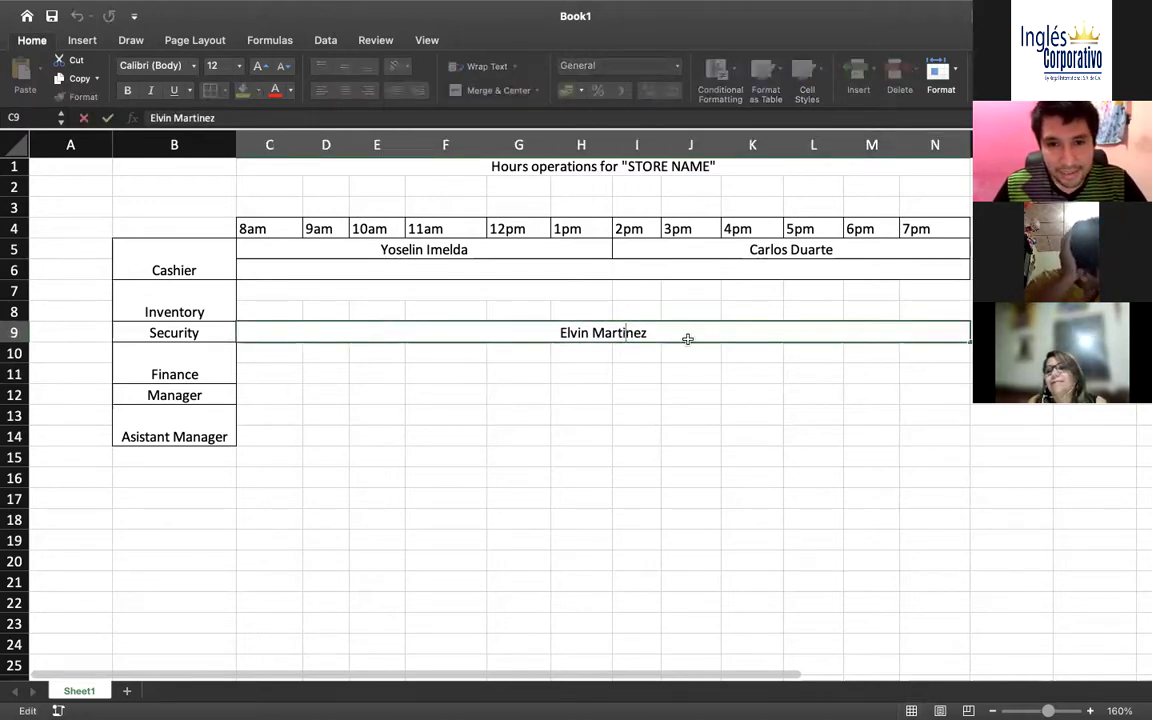
click(670, 331)
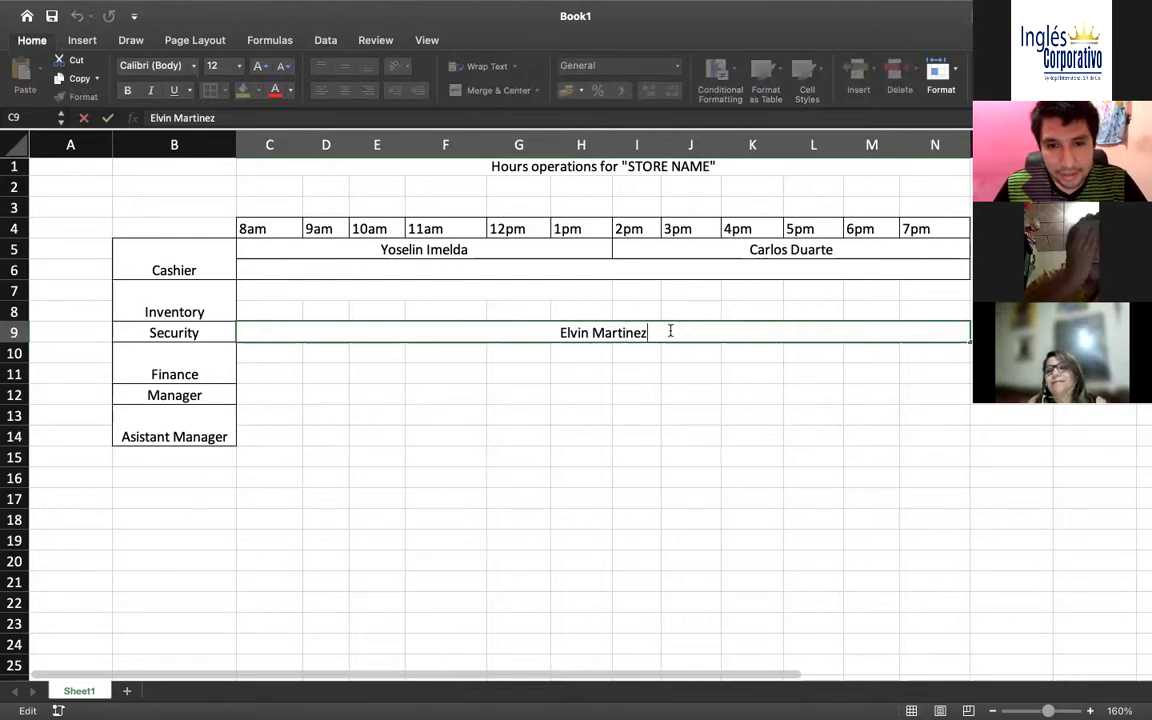
click(593, 332)
text(Egfuizabal)
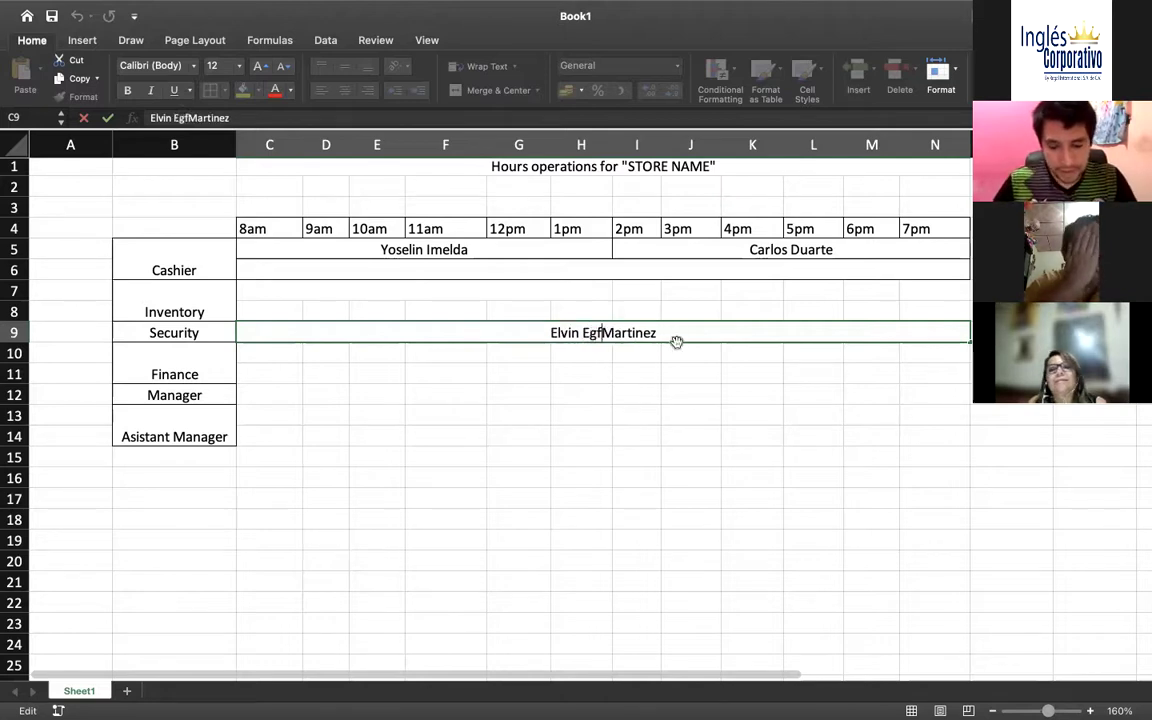
key(BackSpace)
key(BackSpace)
key(BackSpace)
key(BackSpace)
key(BackSpace)
key(BackSpace)
key(BackSpace)
key(BackSpace)
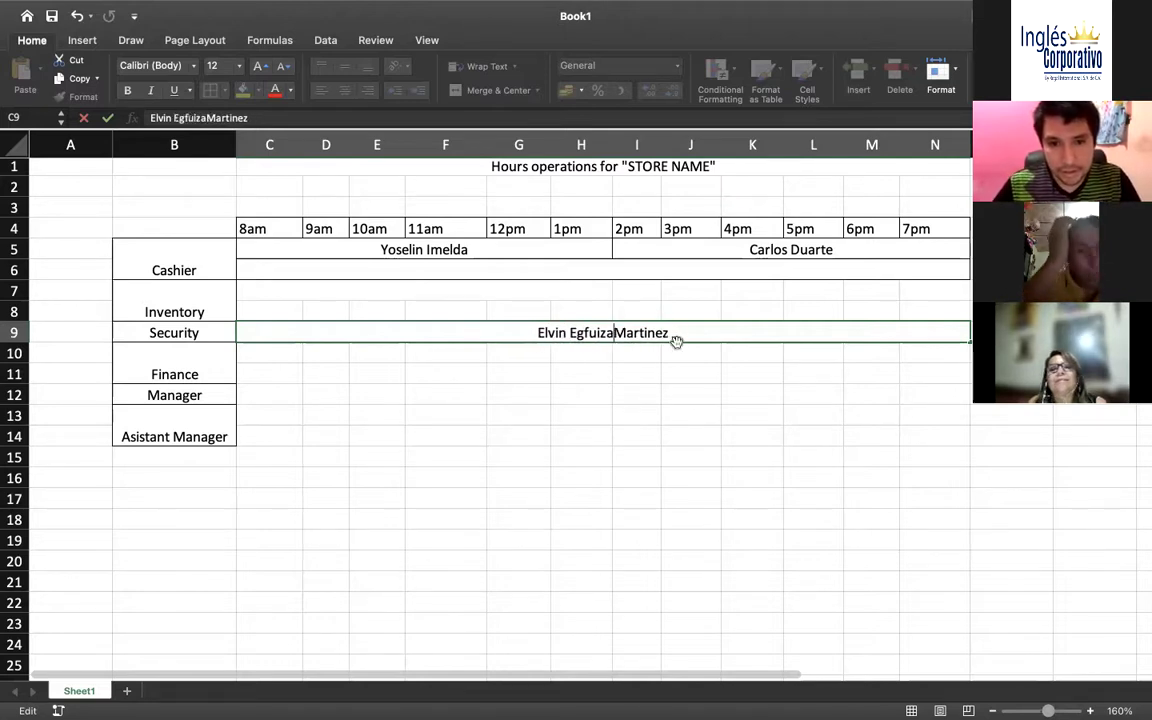
text(uizabal)
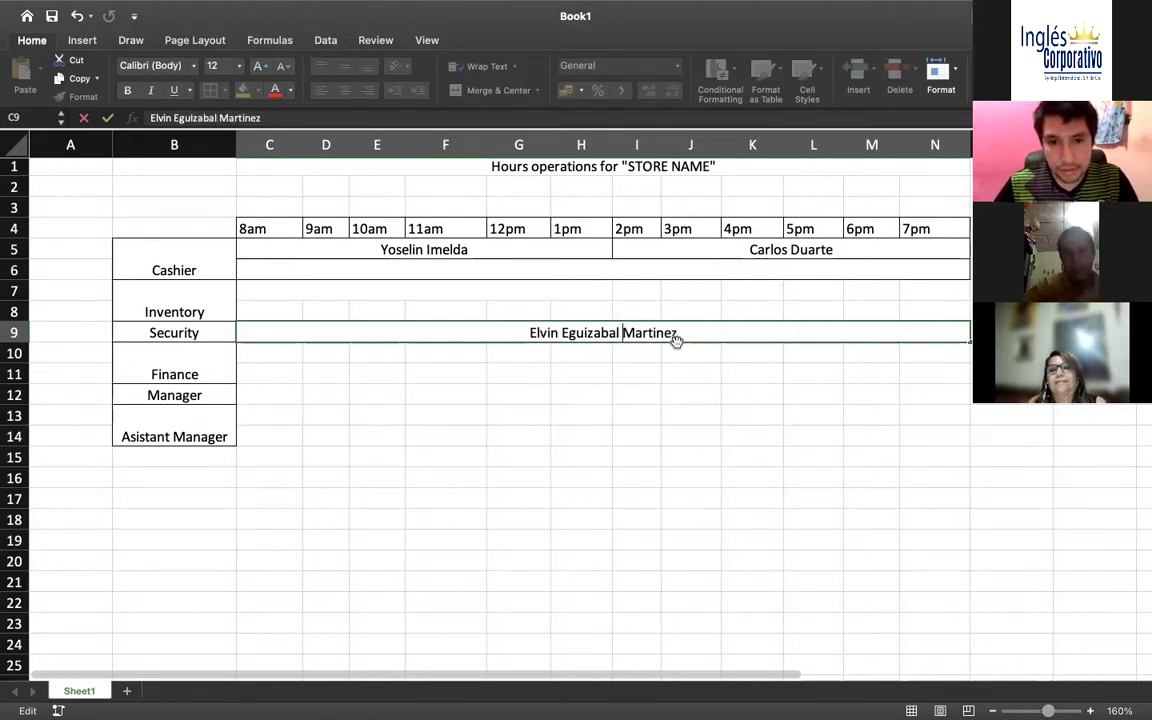
click(617, 373)
click(578, 350)
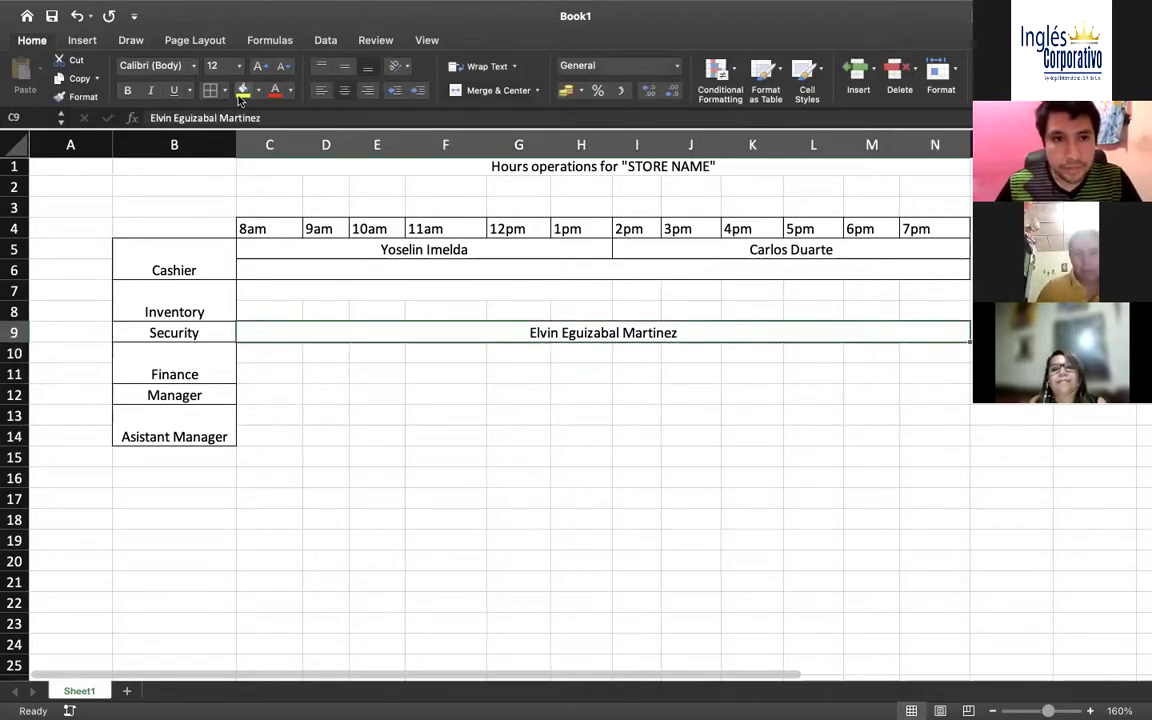
Merge and centre the Manager row's C12:N12 into one cell
click(353, 370)
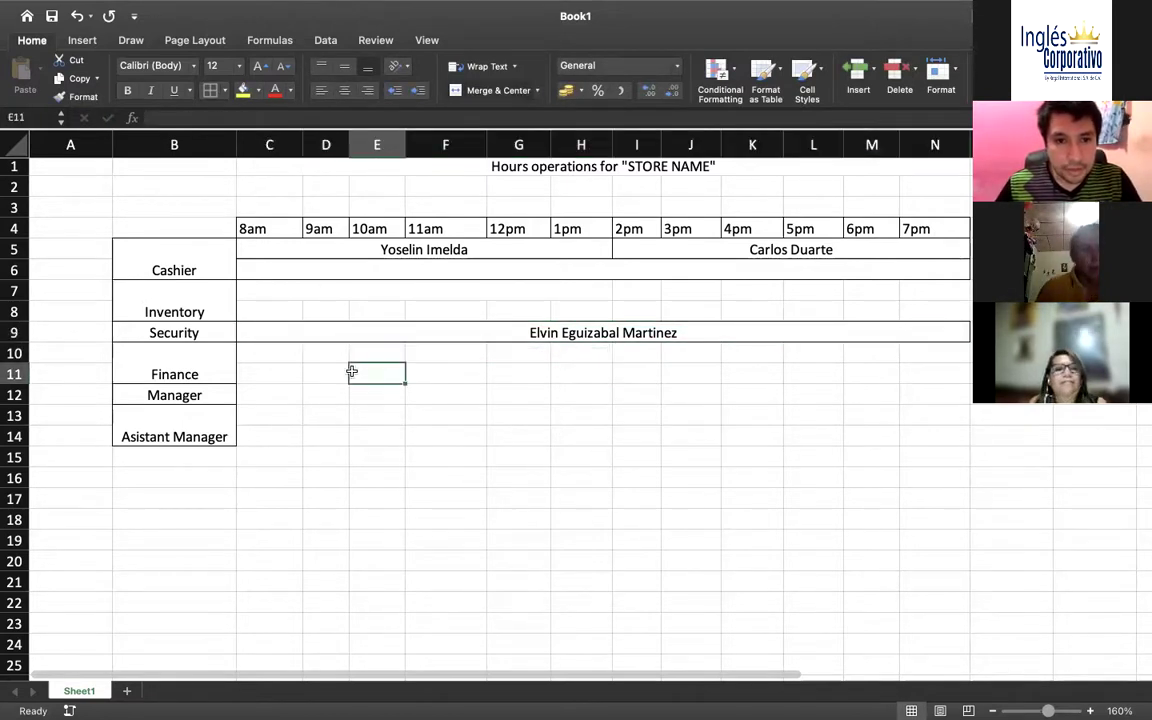
drag(267, 396, 920, 388)
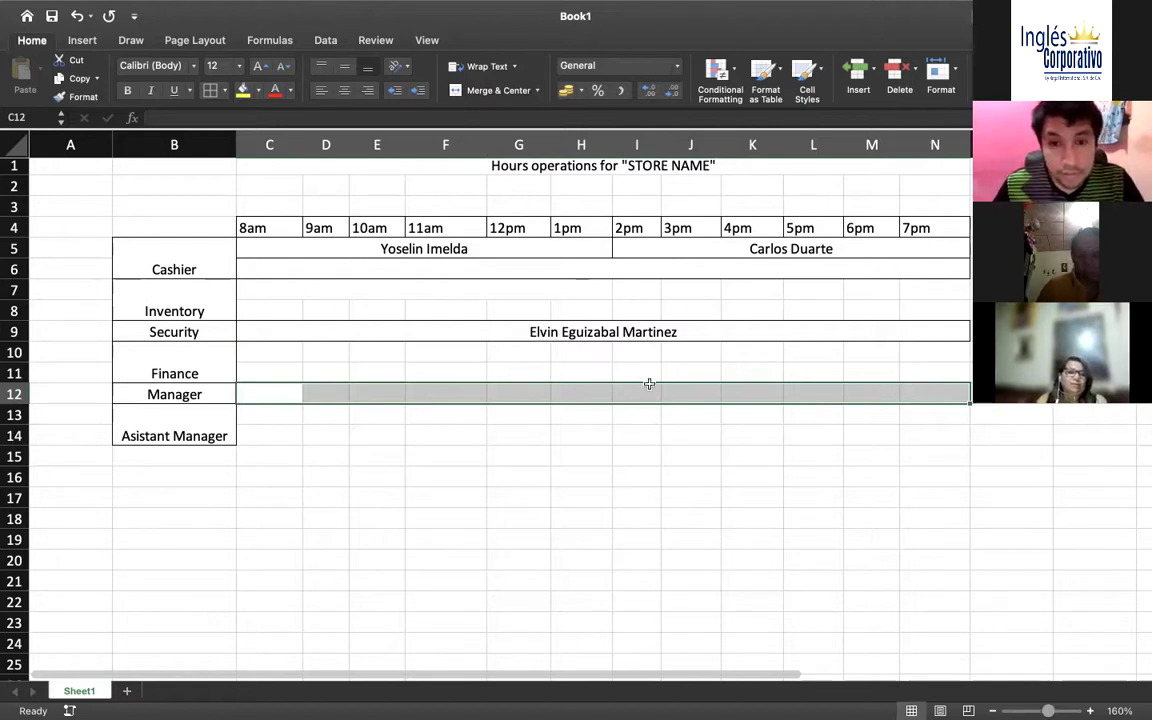
click(530, 379)
drag(247, 390, 938, 393)
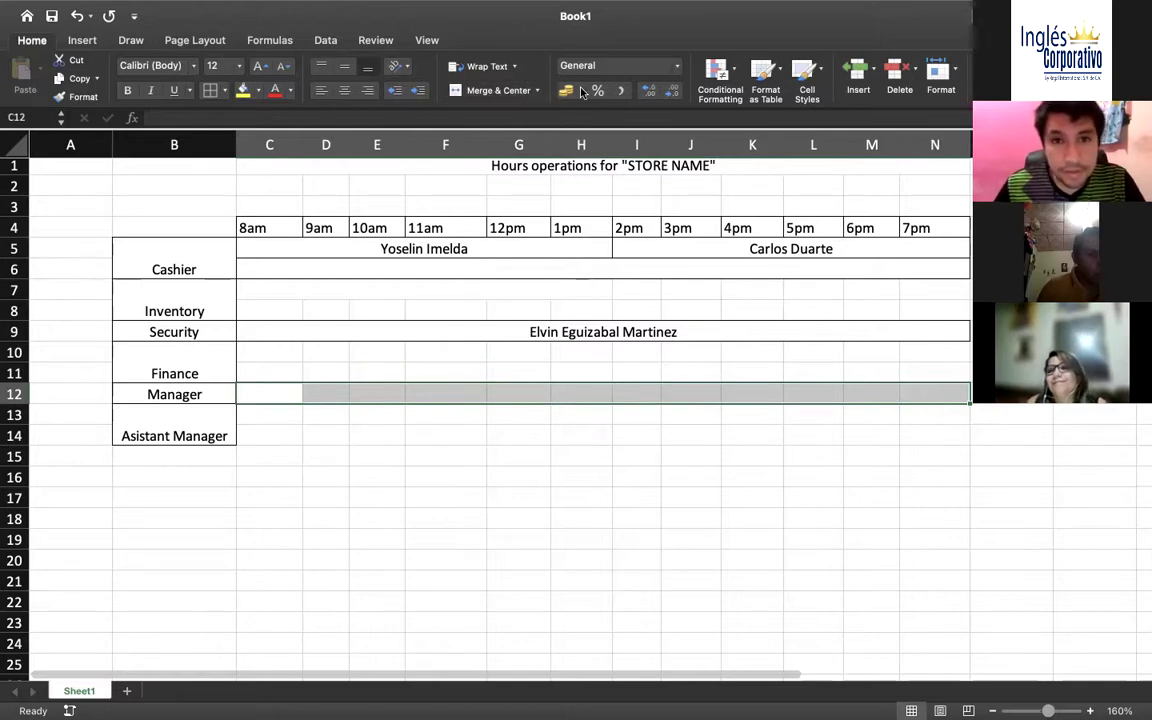
click(473, 95)
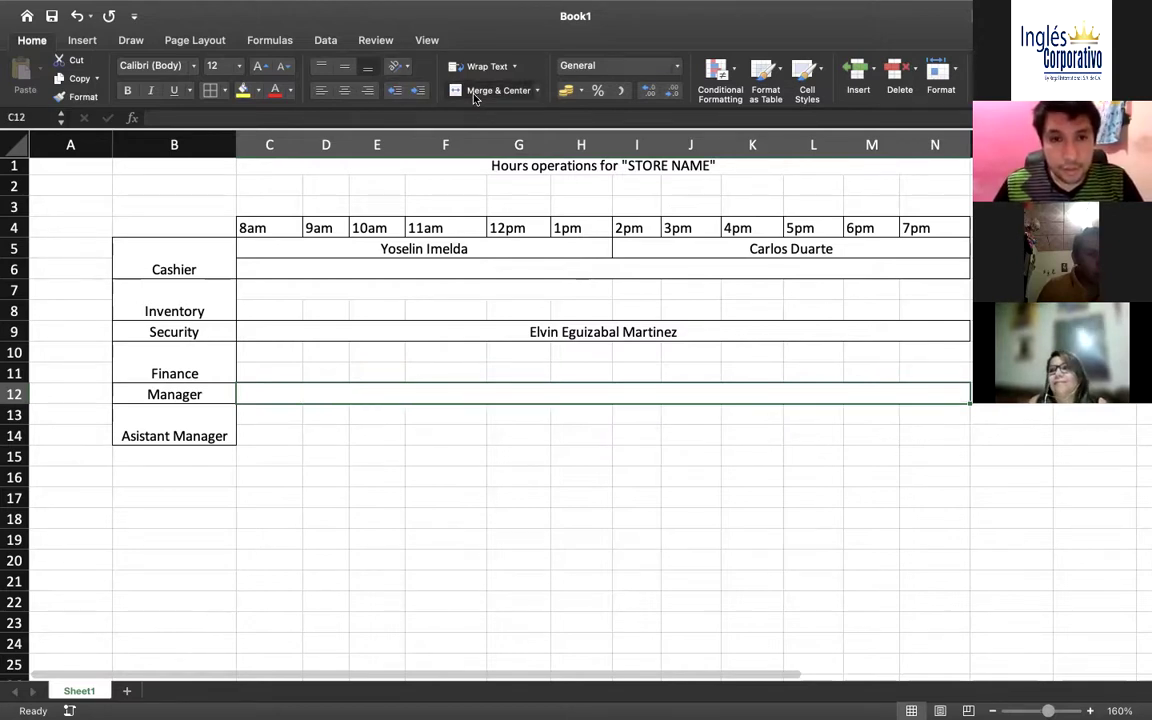
Enter the manager's full name in the merged Manager cell
double_click(563, 394)
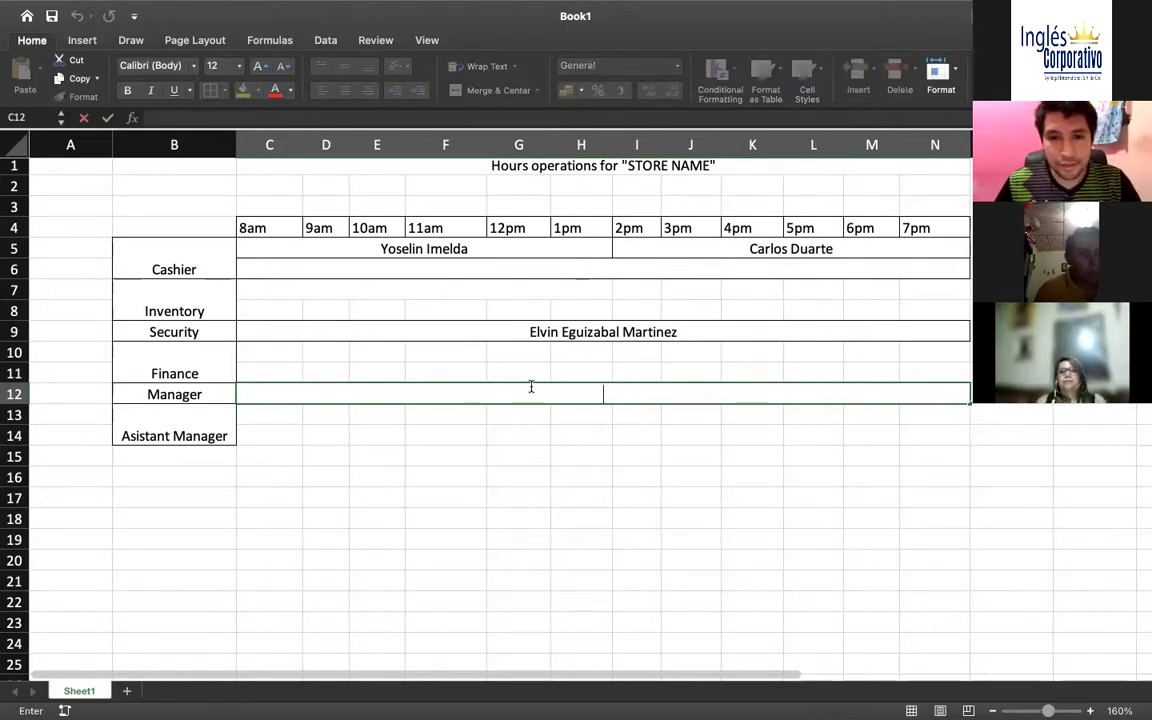
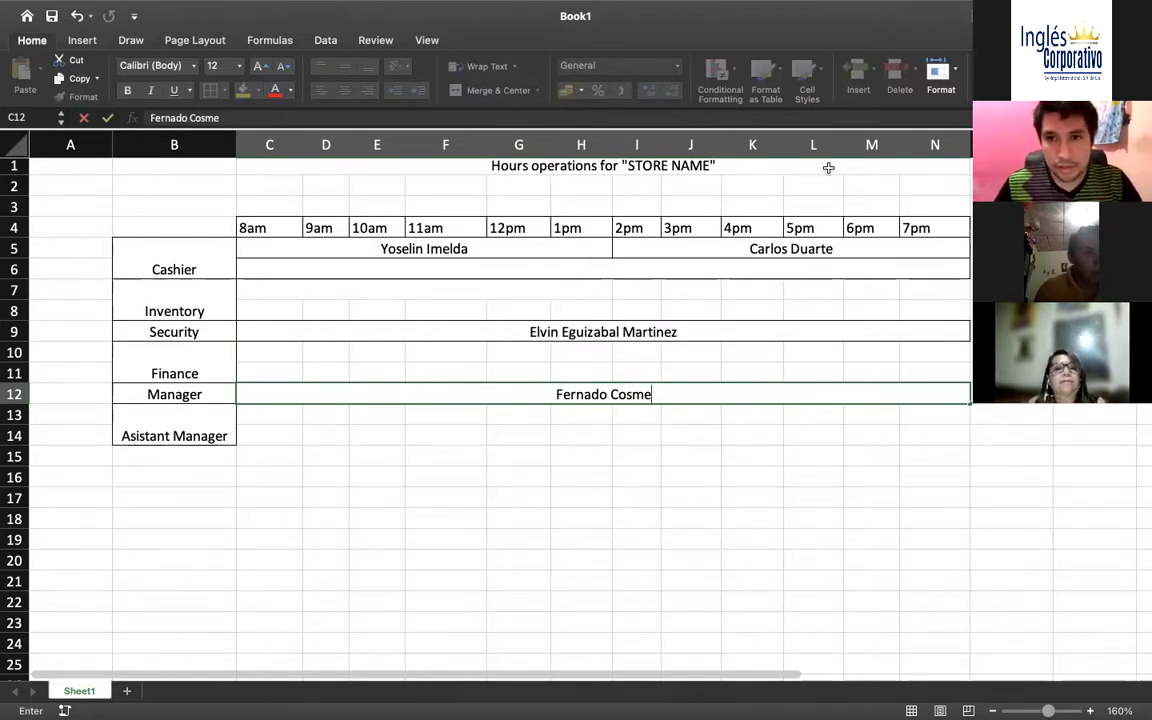
click(589, 319)
click(591, 328)
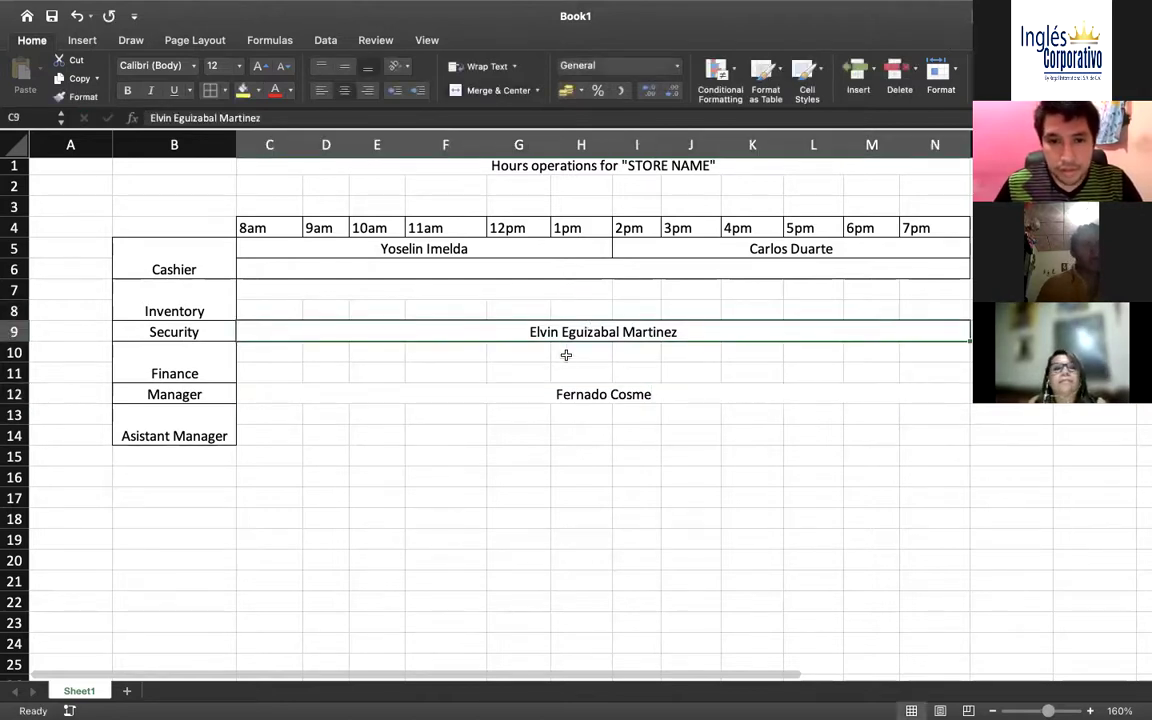
click(575, 396)
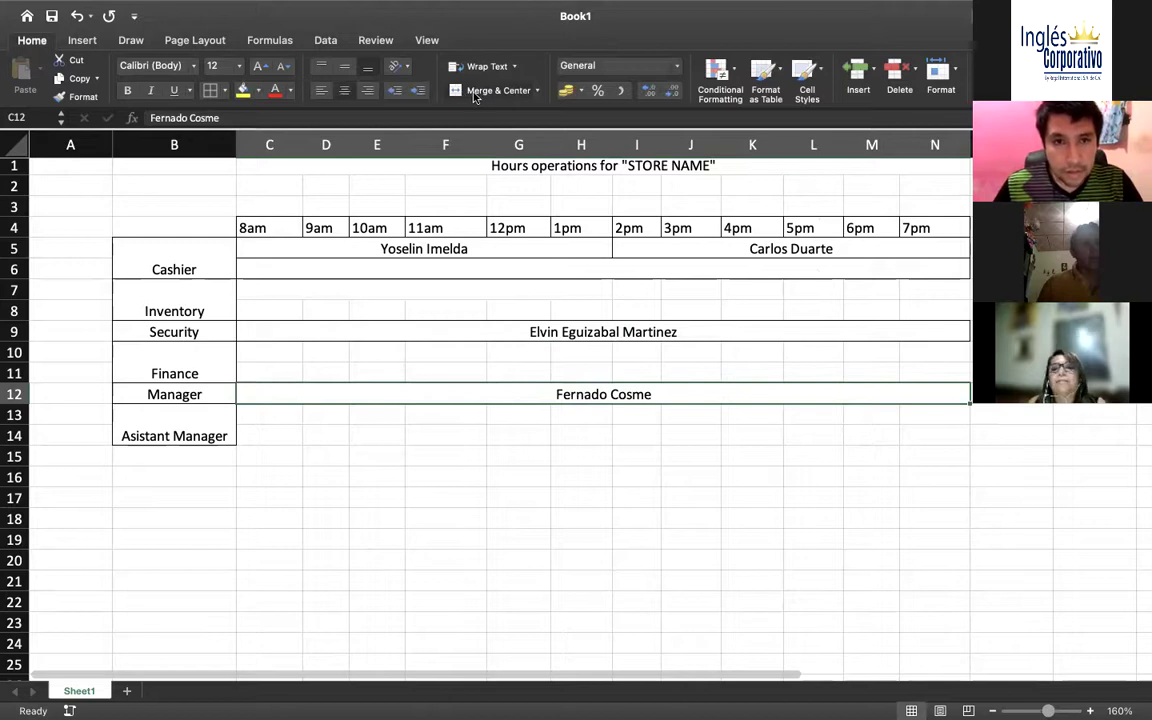
click(287, 315)
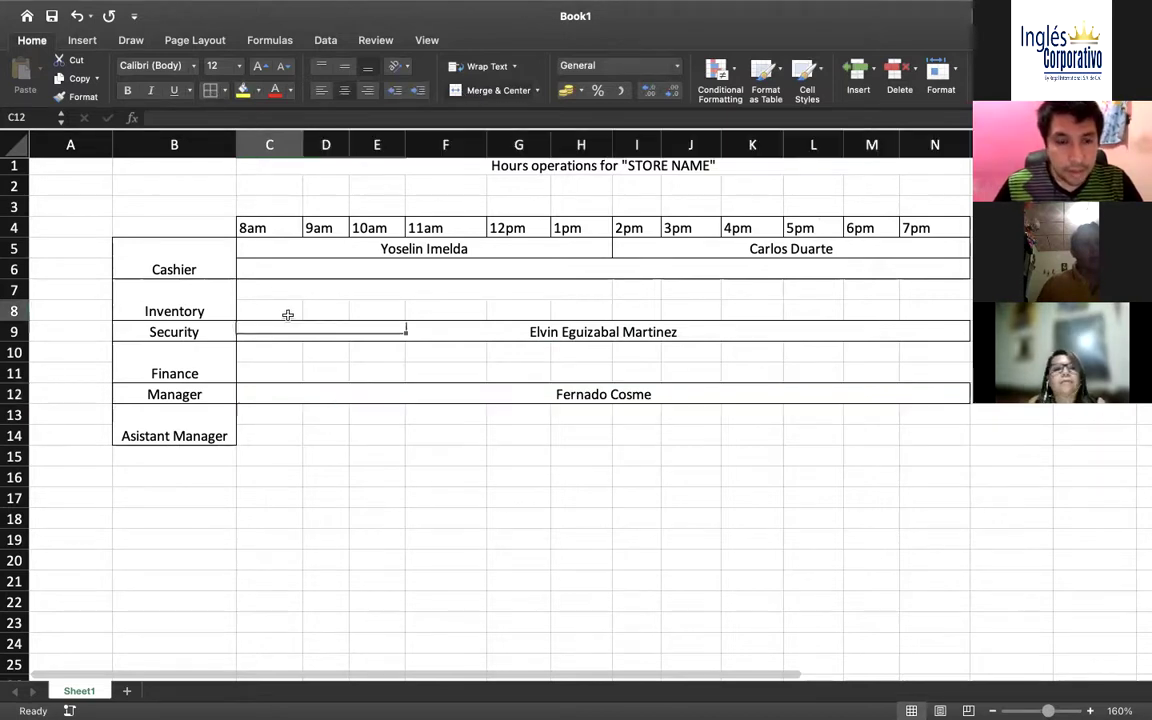
drag(275, 306, 929, 309)
click(224, 311)
click(249, 311)
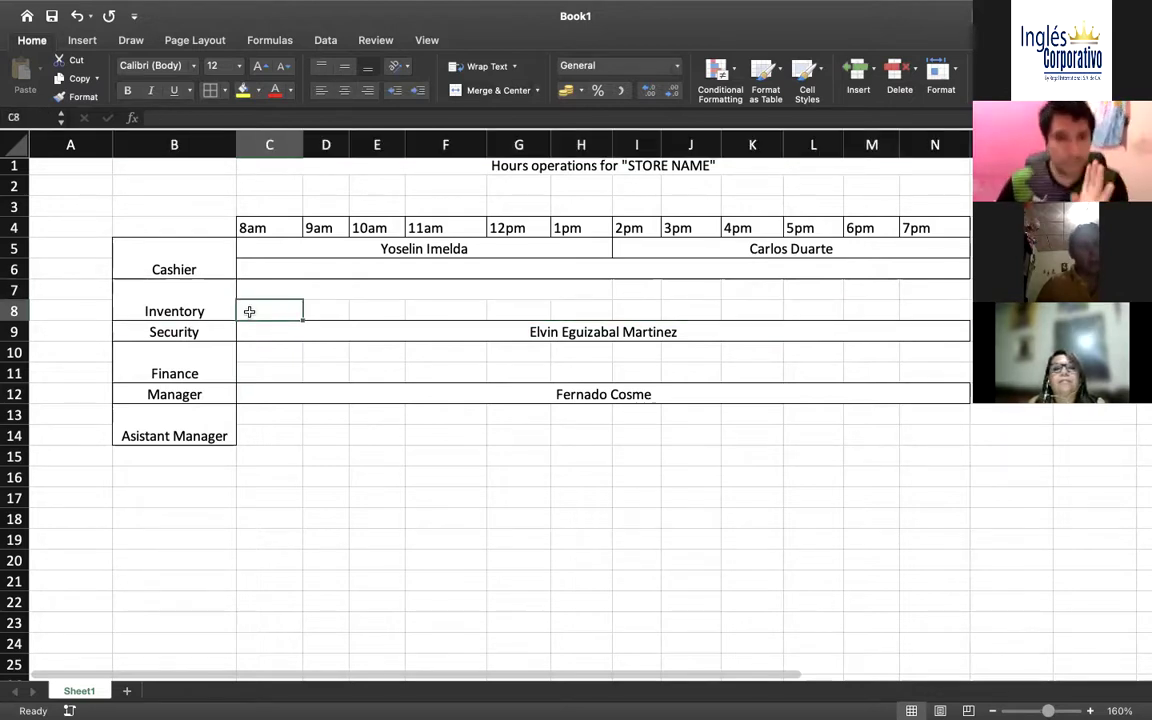
click(254, 432)
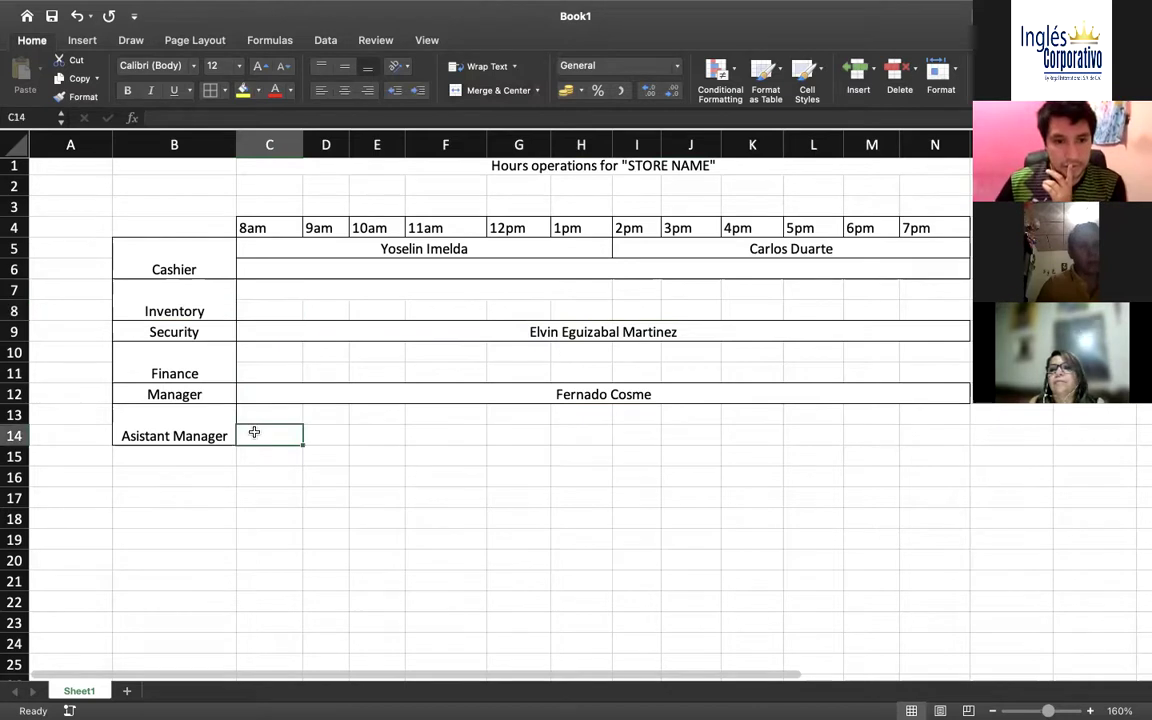
click(314, 311)
click(275, 366)
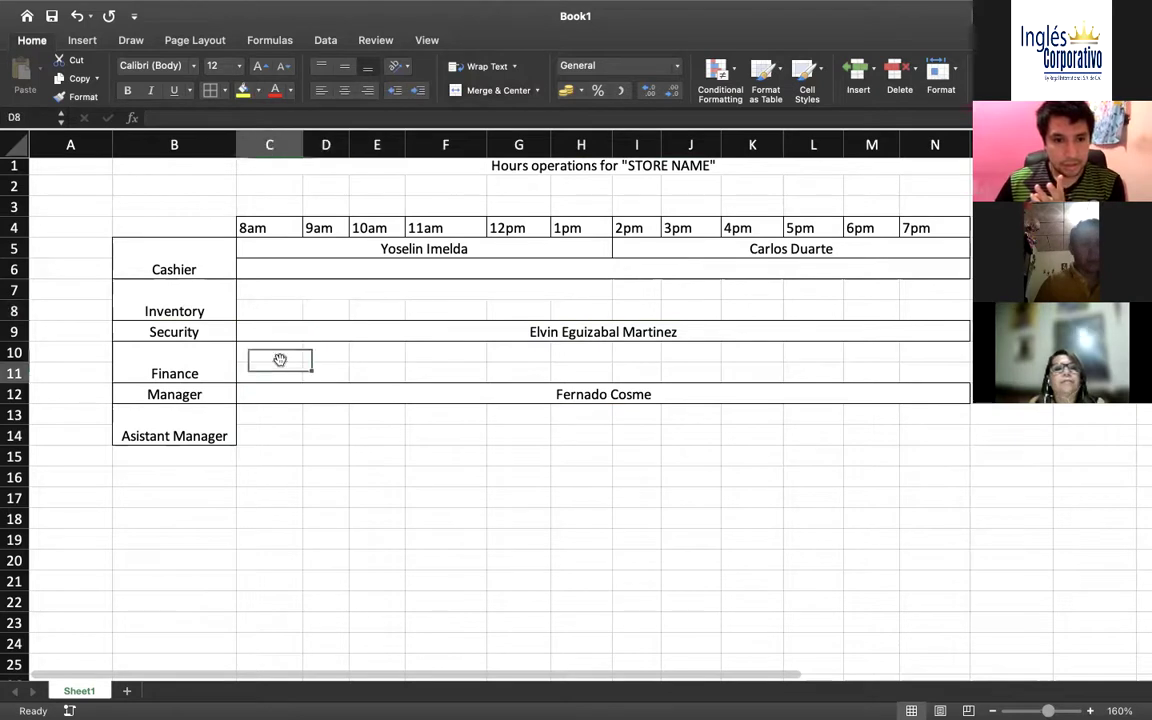
click(316, 430)
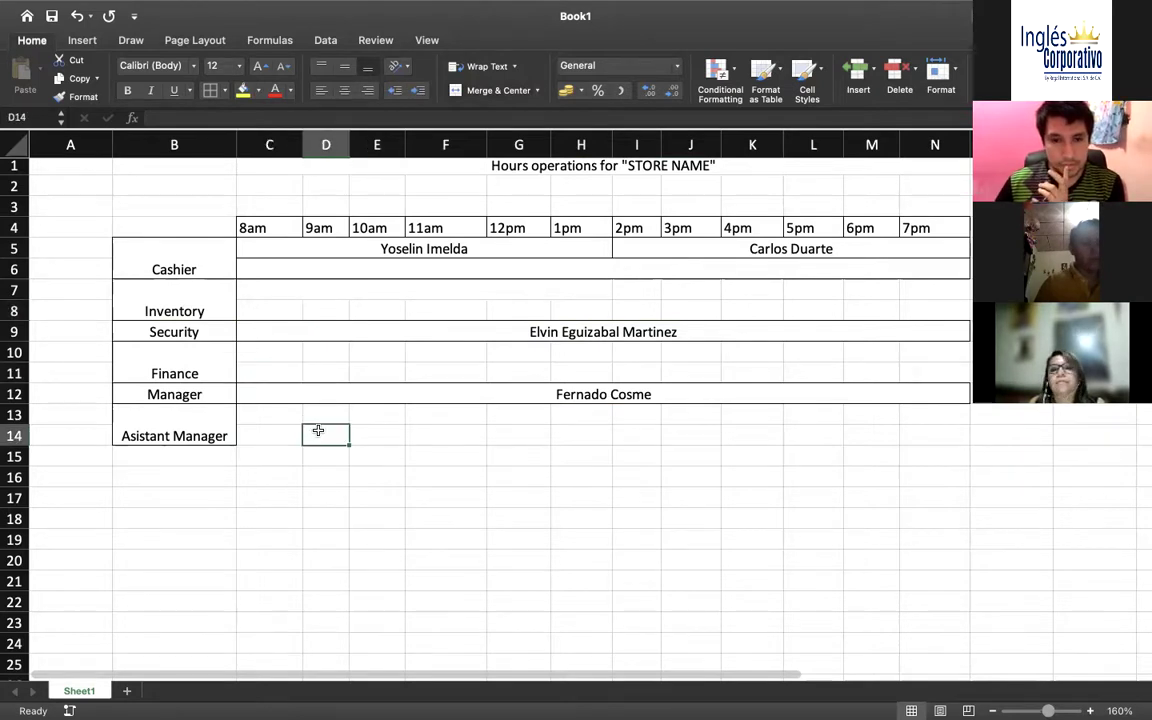
click(471, 250)
click(675, 245)
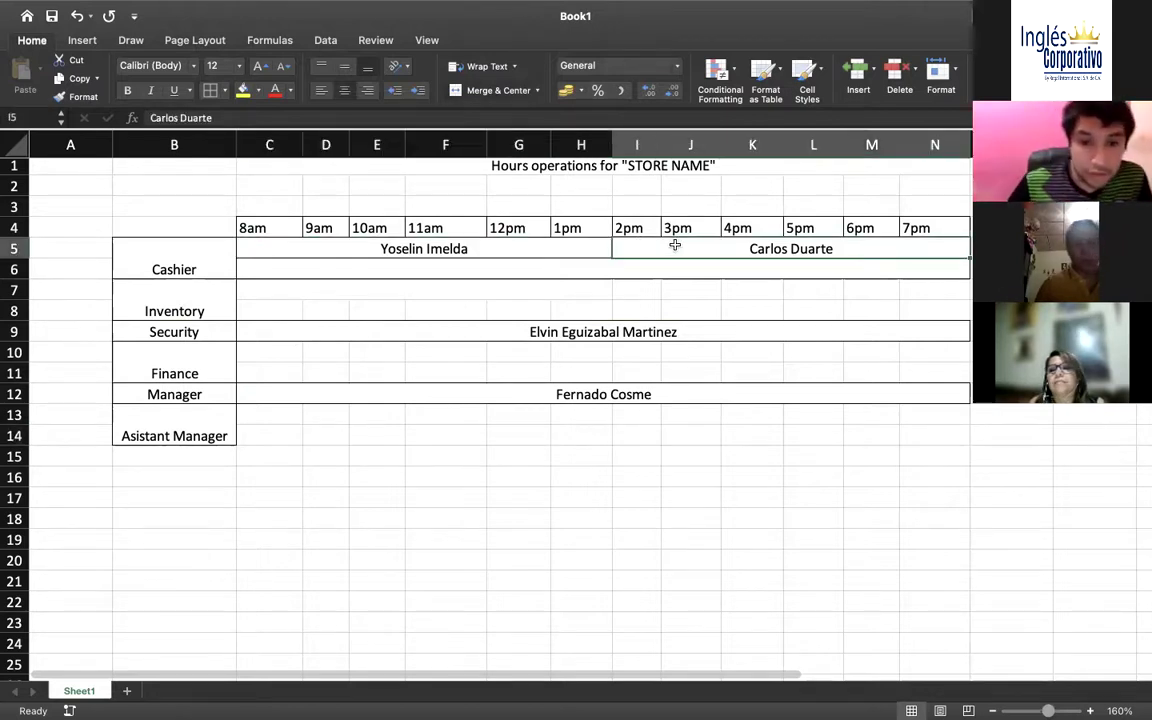
click(268, 305)
click(316, 312)
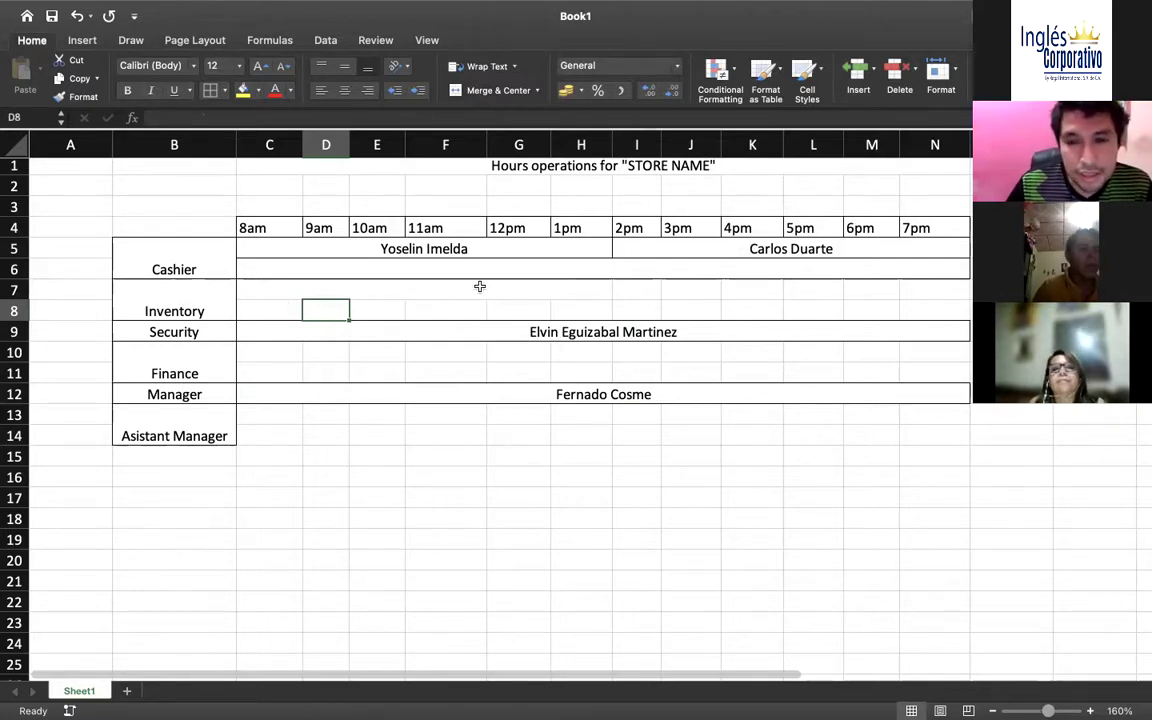
Merge the Inventory row's 9am–6pm cells (D8:M8) and enter the inventory employee's full name
drag(320, 315, 843, 311)
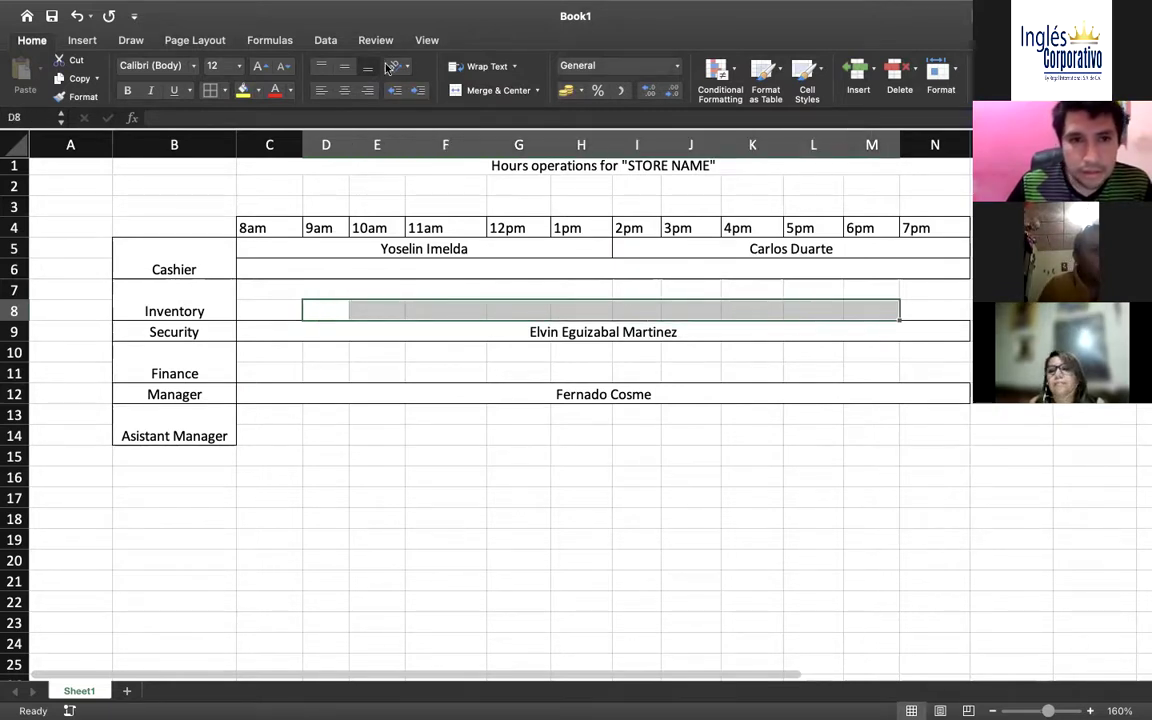
click(462, 90)
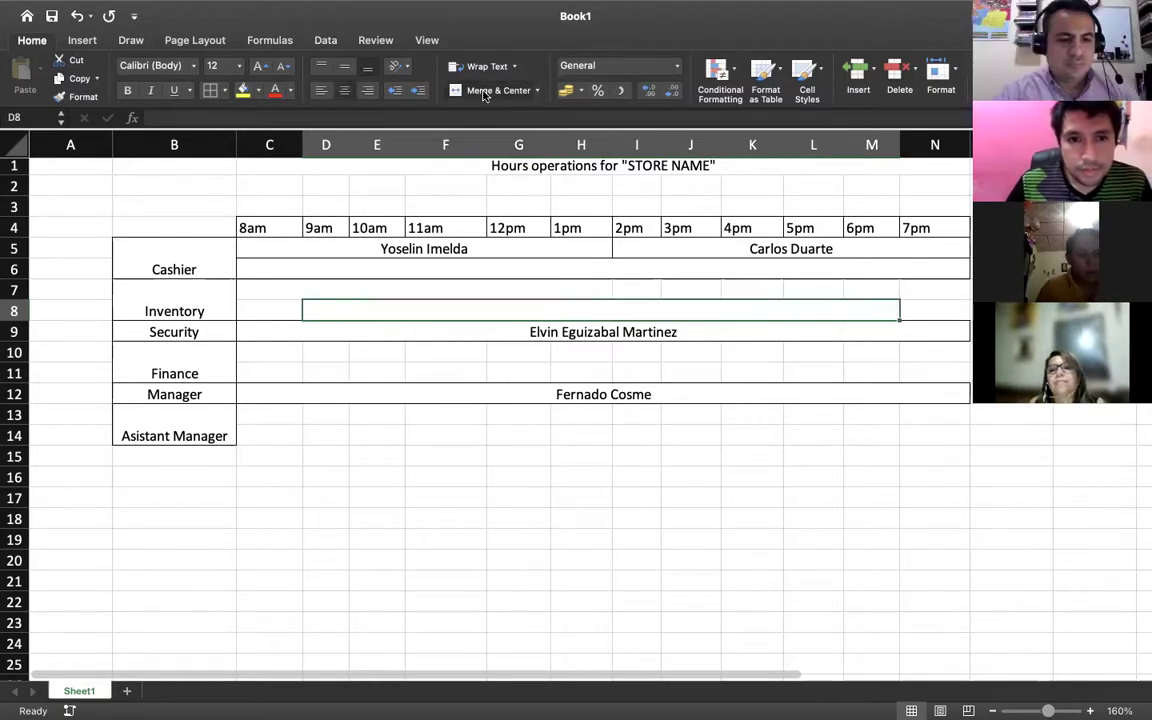
double_click(339, 309)
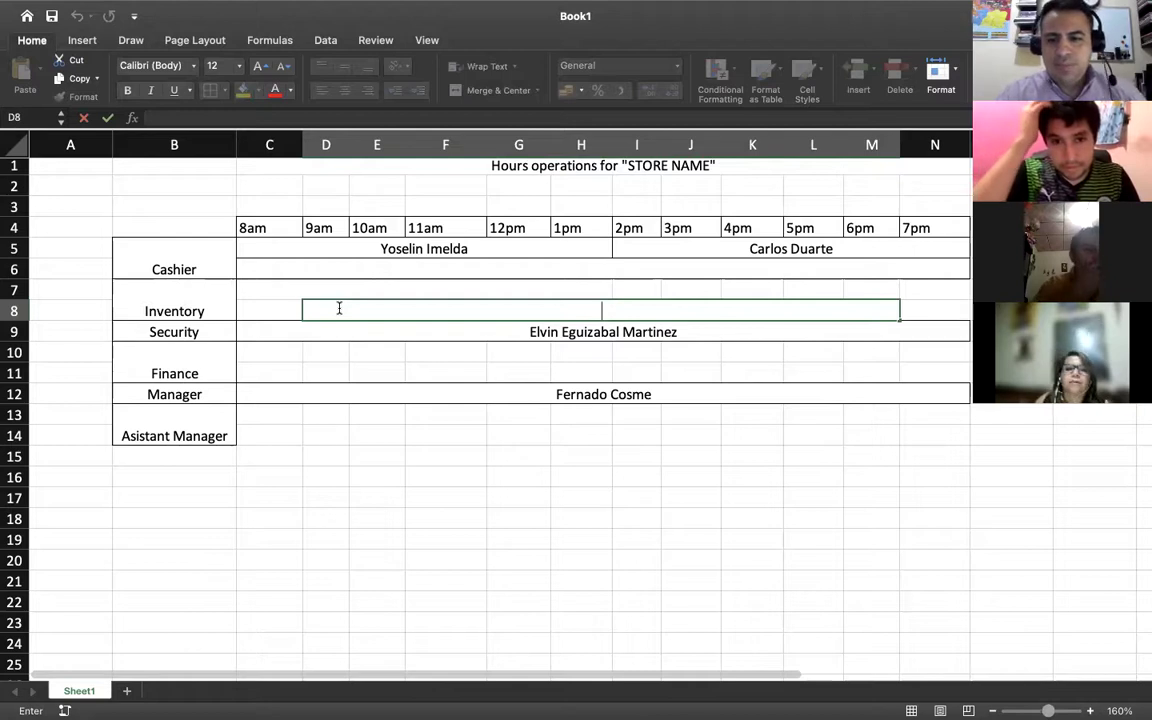
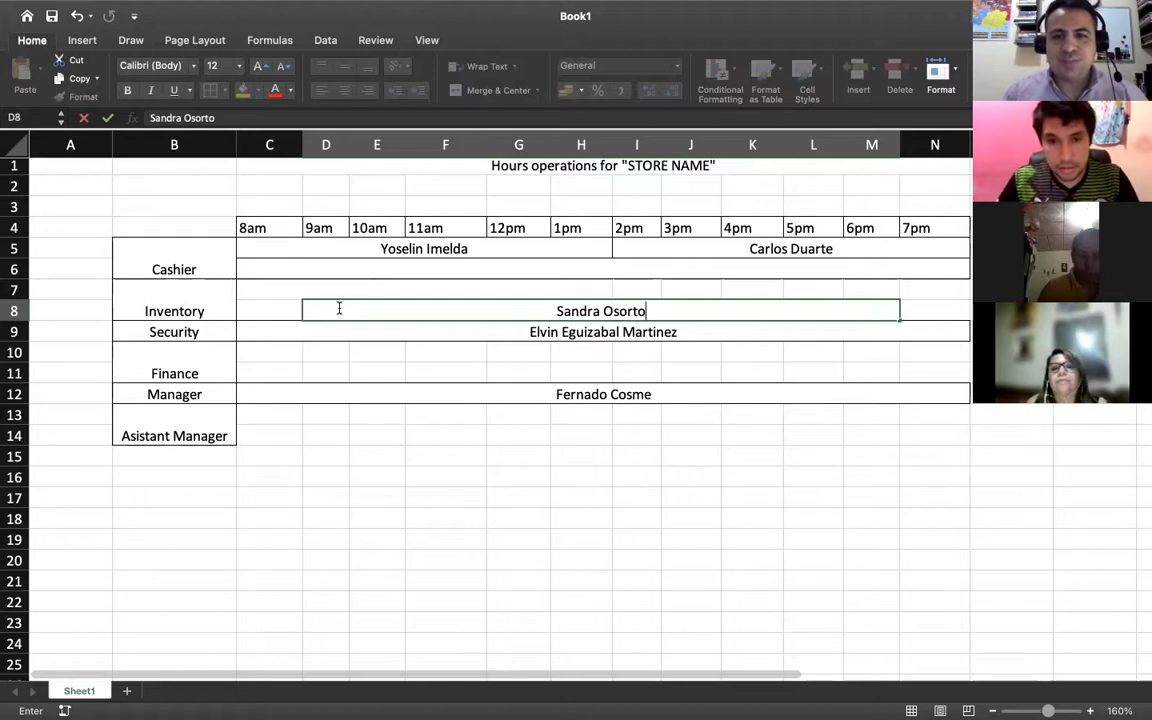
click(404, 328)
Check cells across the Inventory, row 7, Security and Finance rows, including the empty 8am and 7pm cells
click(399, 308)
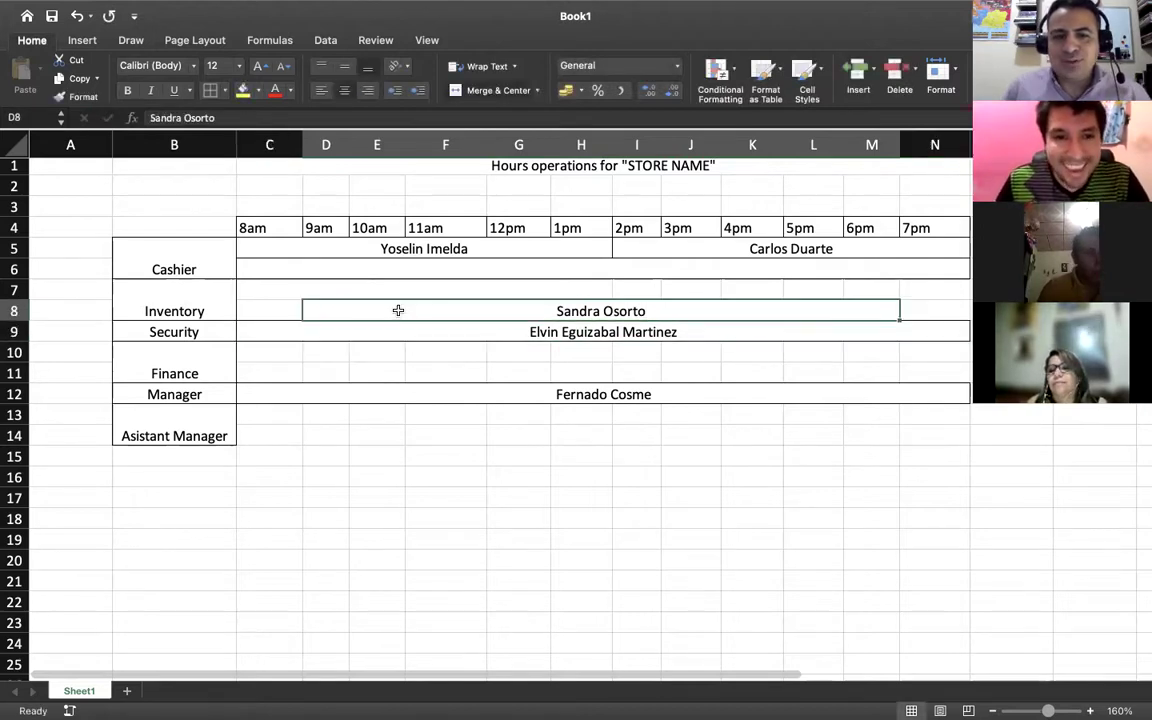
click(258, 308)
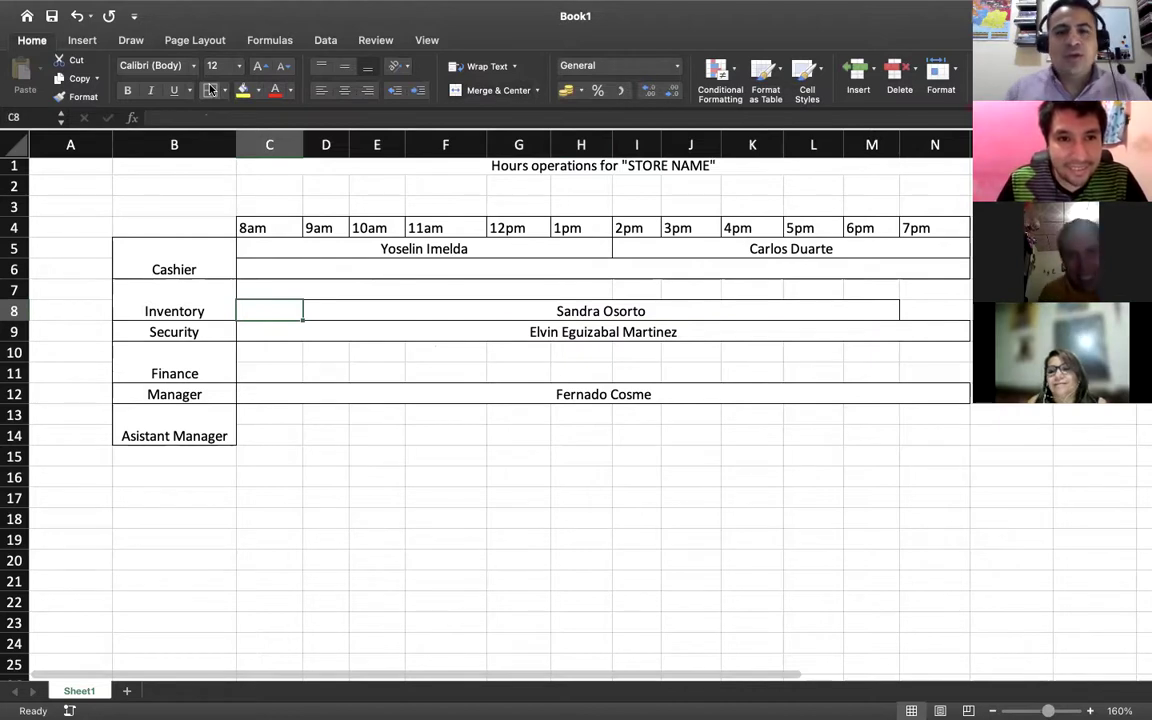
click(920, 314)
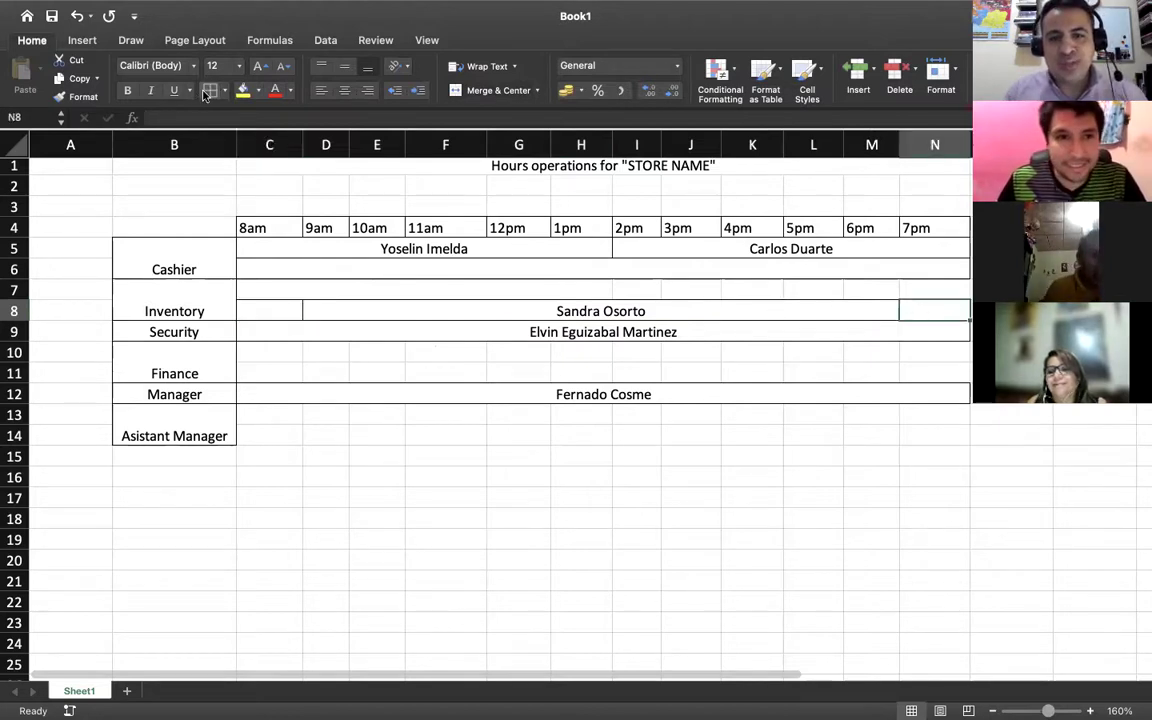
click(687, 334)
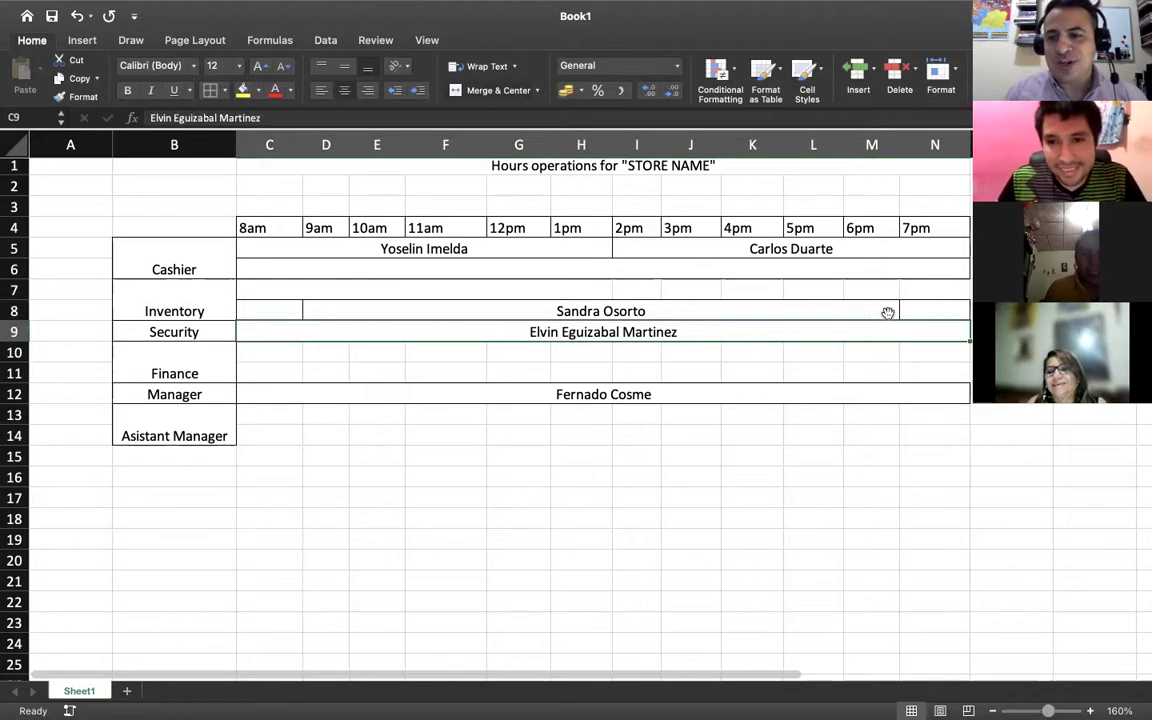
click(915, 295)
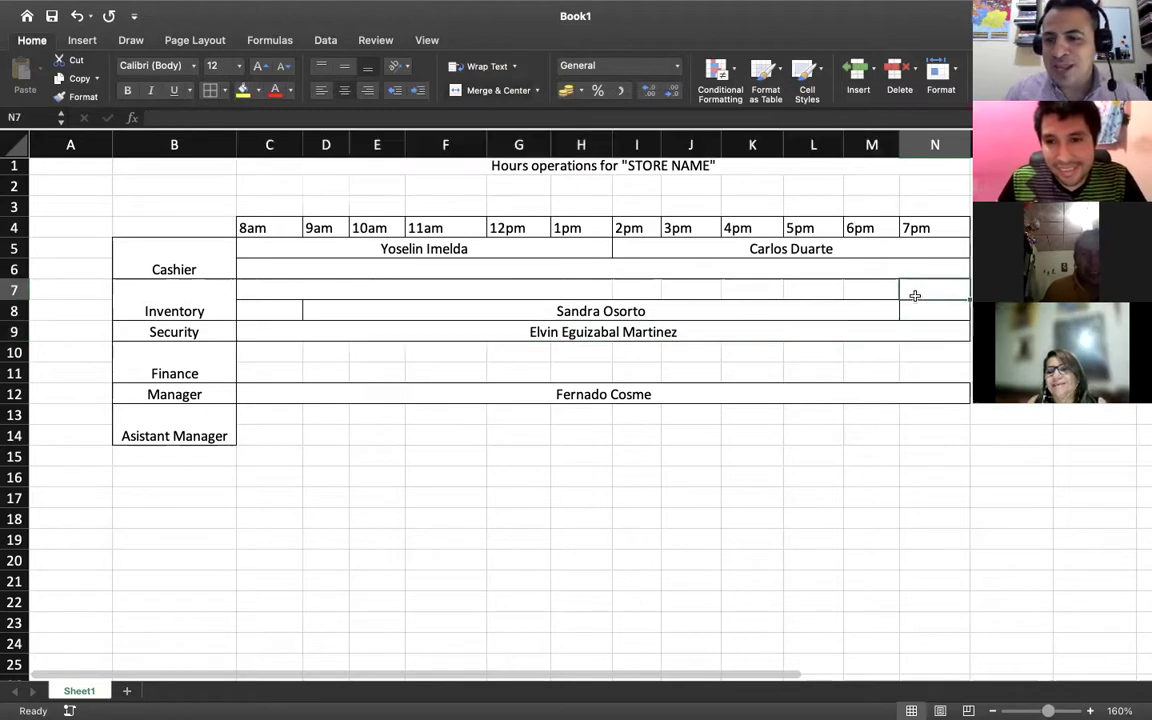
click(470, 289)
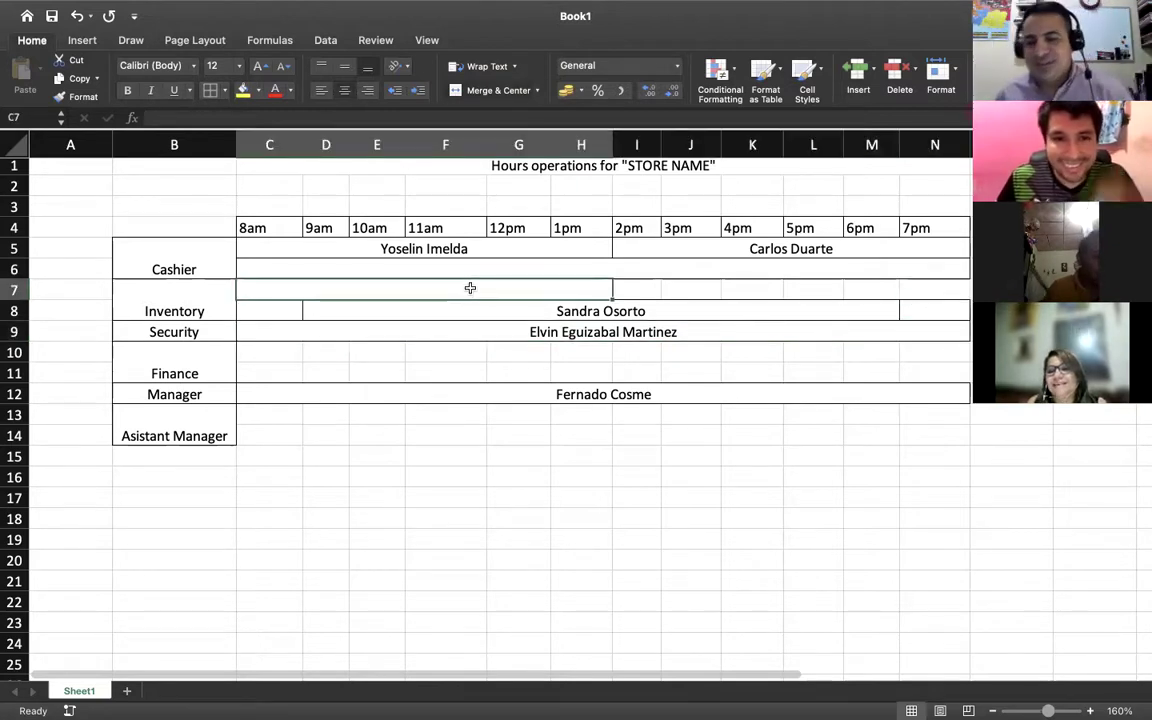
click(427, 352)
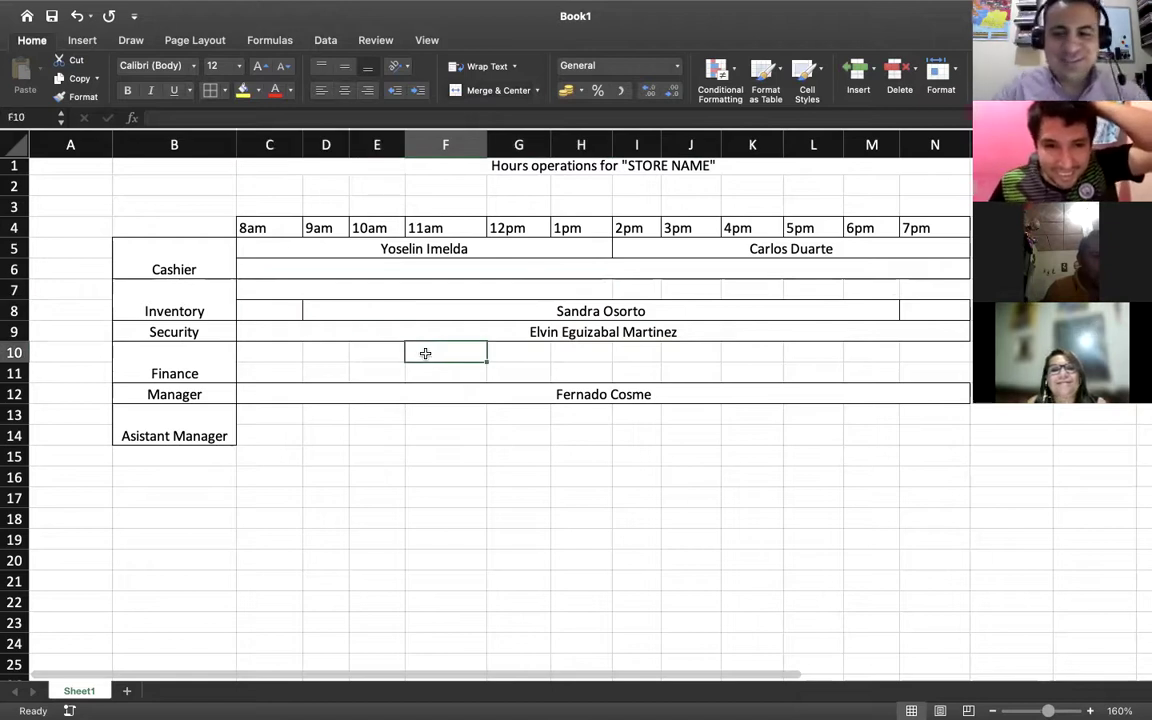
click(250, 371)
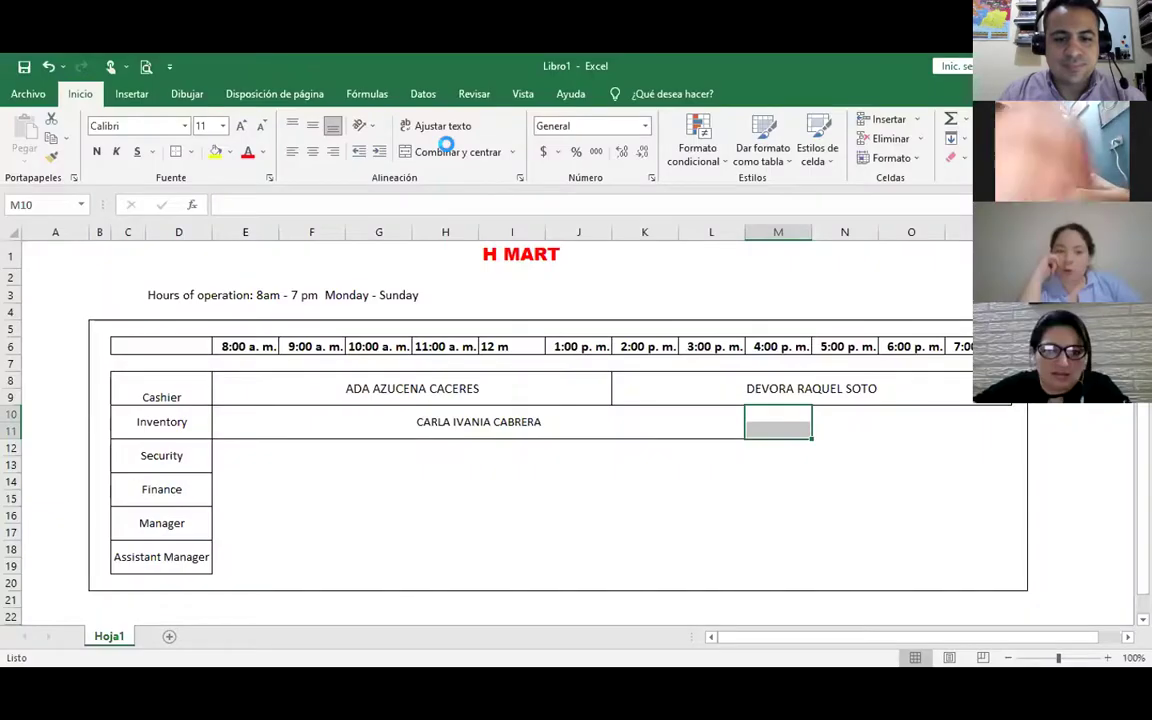
Merge the Inventory row's 4pm–7pm cells and enter the second inventory employee's full name
click(445, 150)
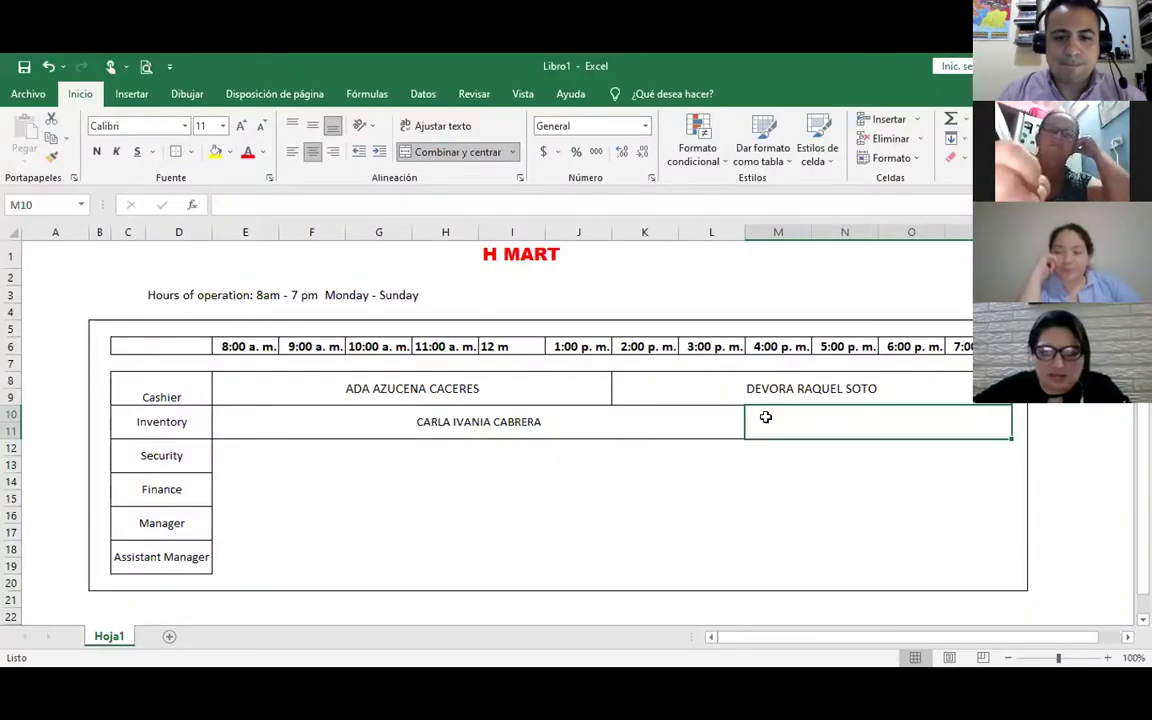
double_click(831, 423)
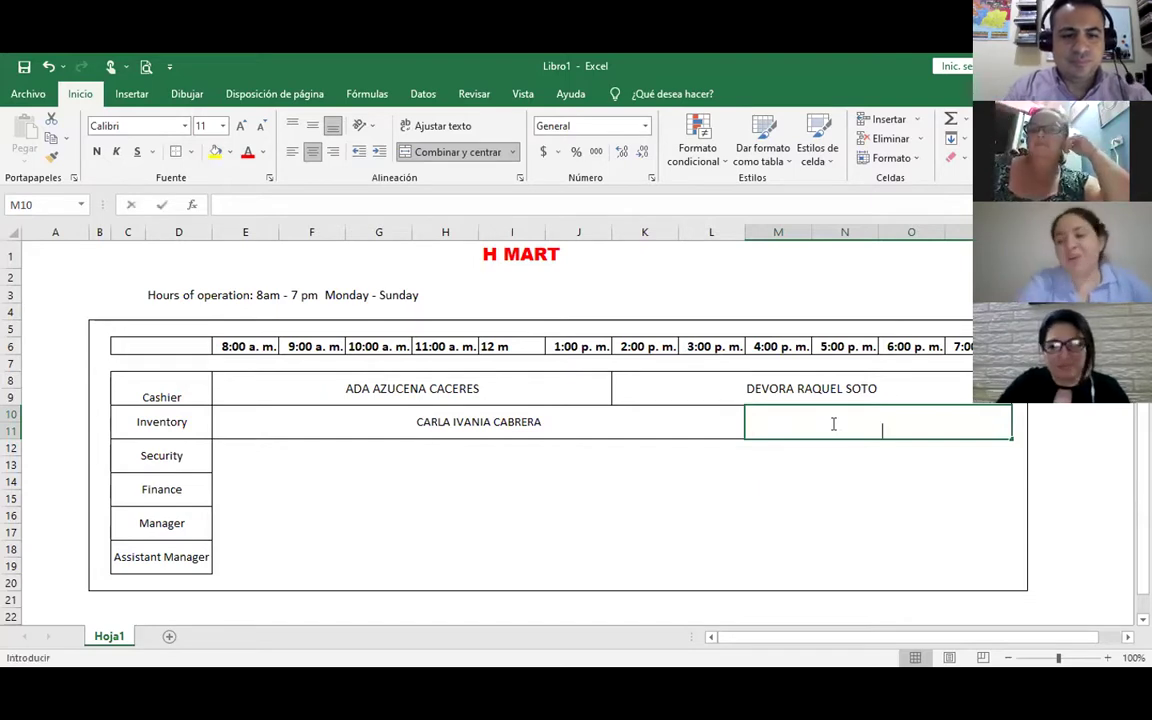
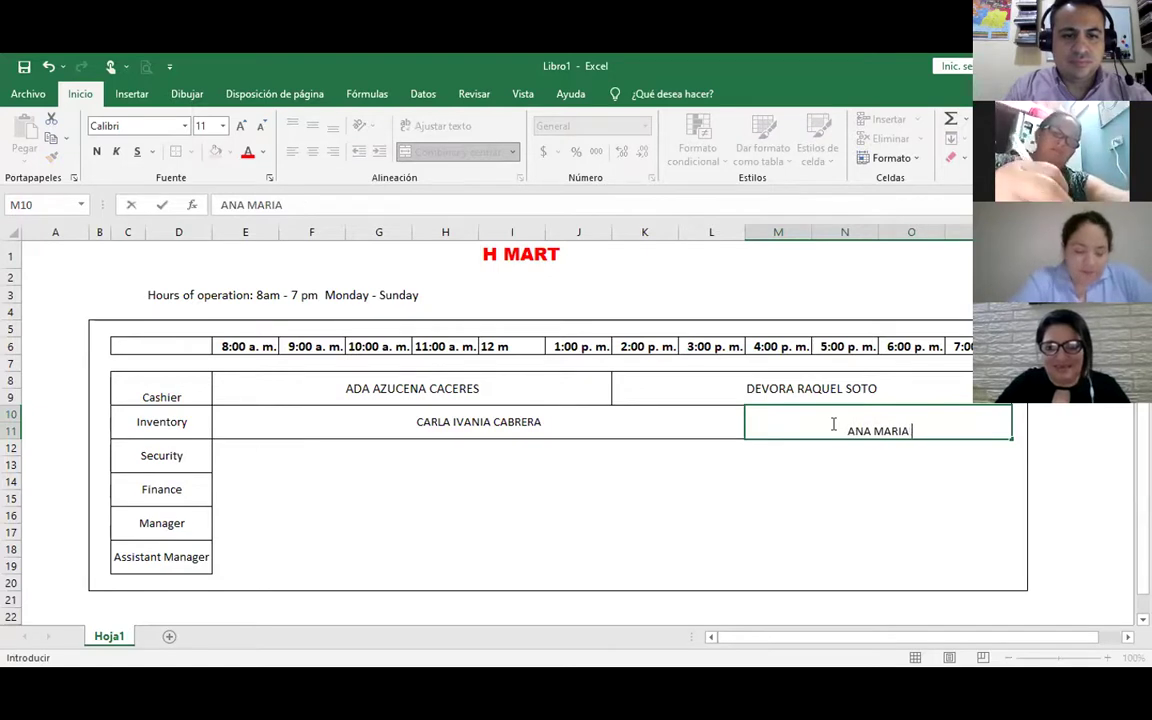
key(Return)
Center that name vertically in merged cell M10
click(831, 425)
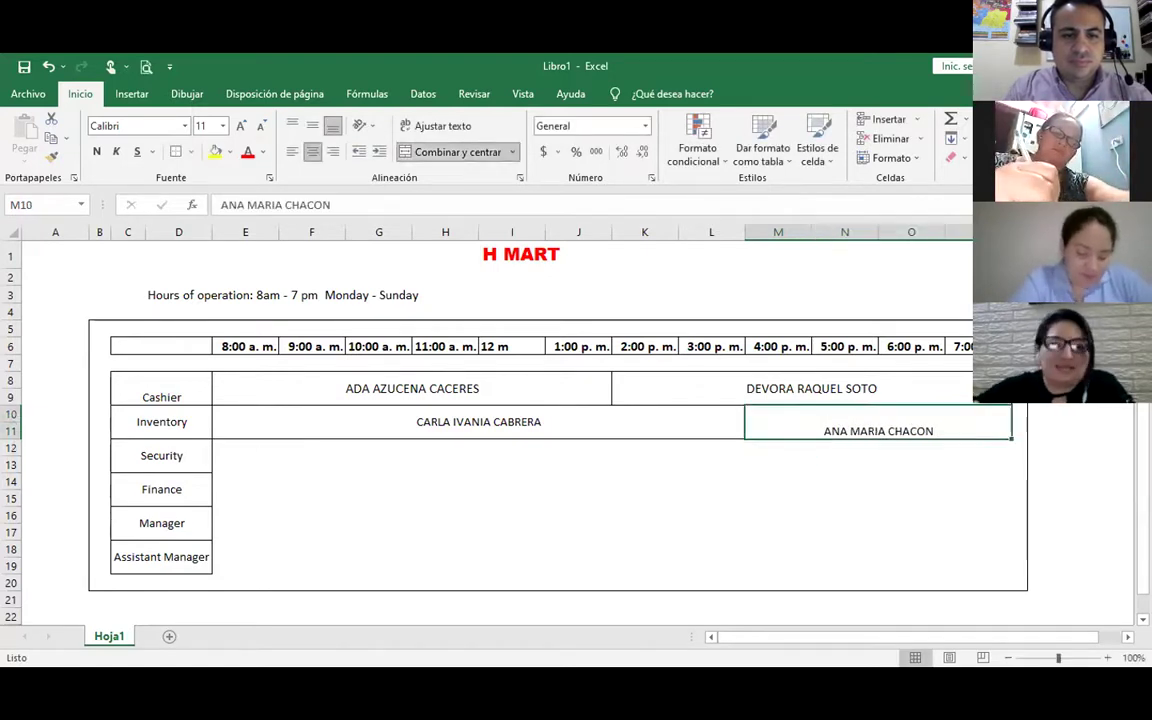
click(312, 126)
click(249, 455)
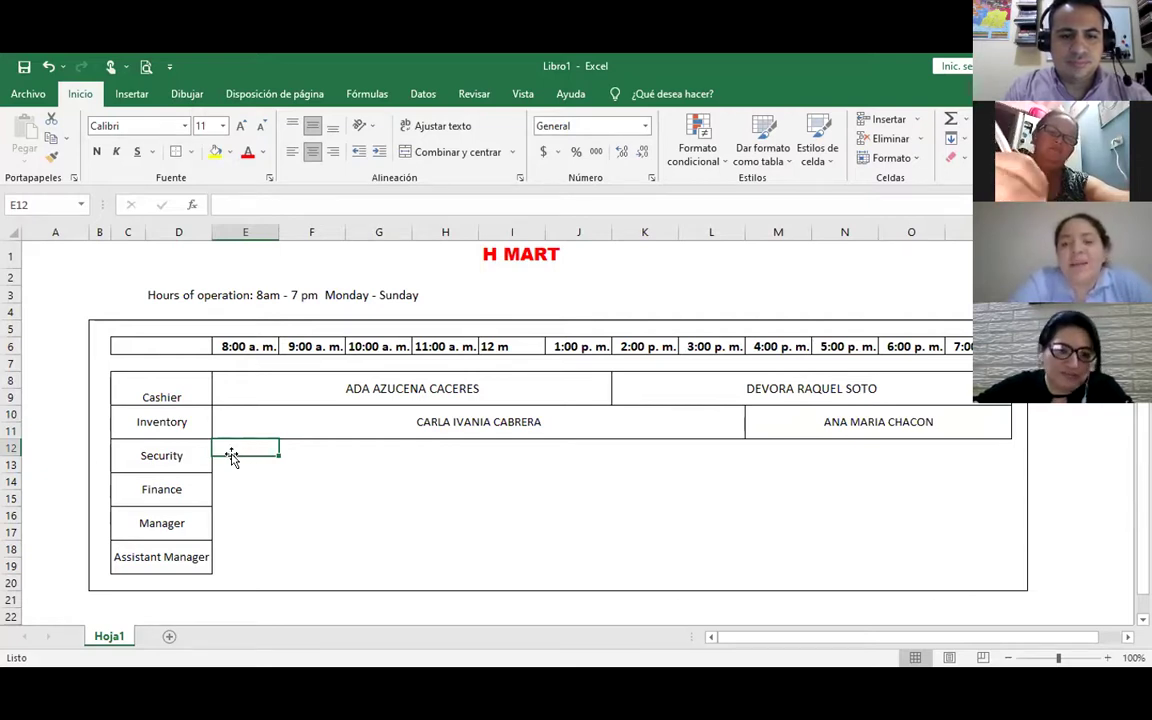
Merge both Security rows from 8am to 7pm (E12:P13) and enter the security employee's full name
drag(242, 454, 243, 466)
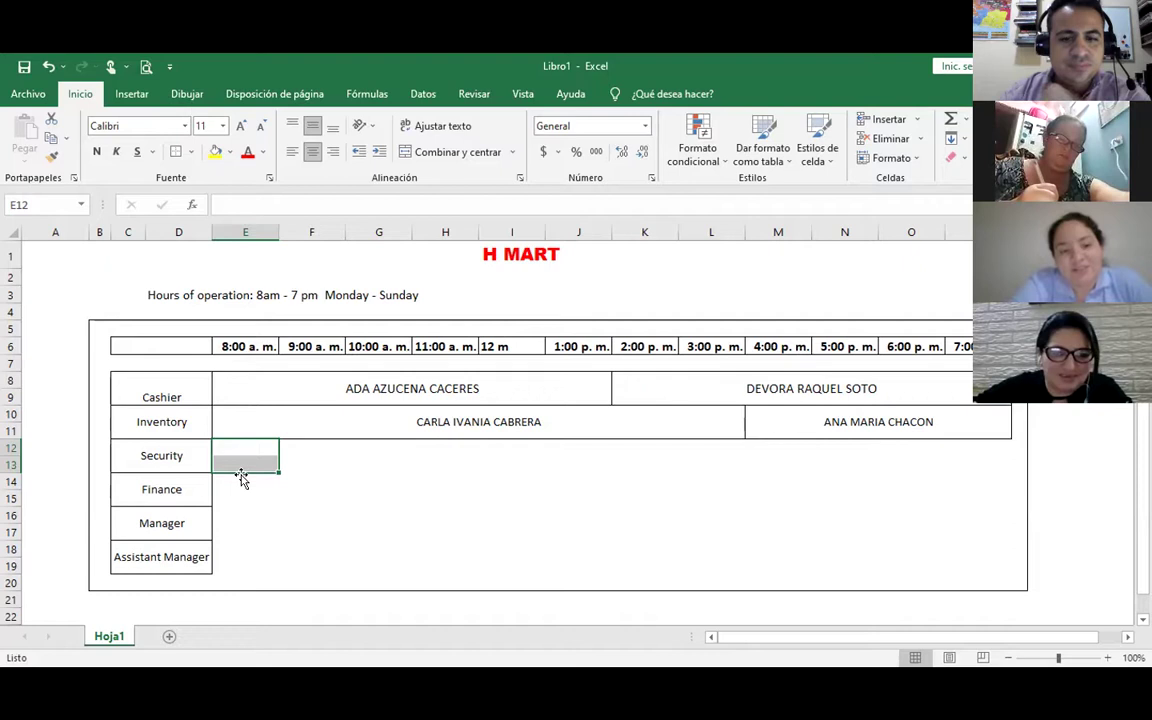
drag(271, 458, 987, 465)
click(476, 156)
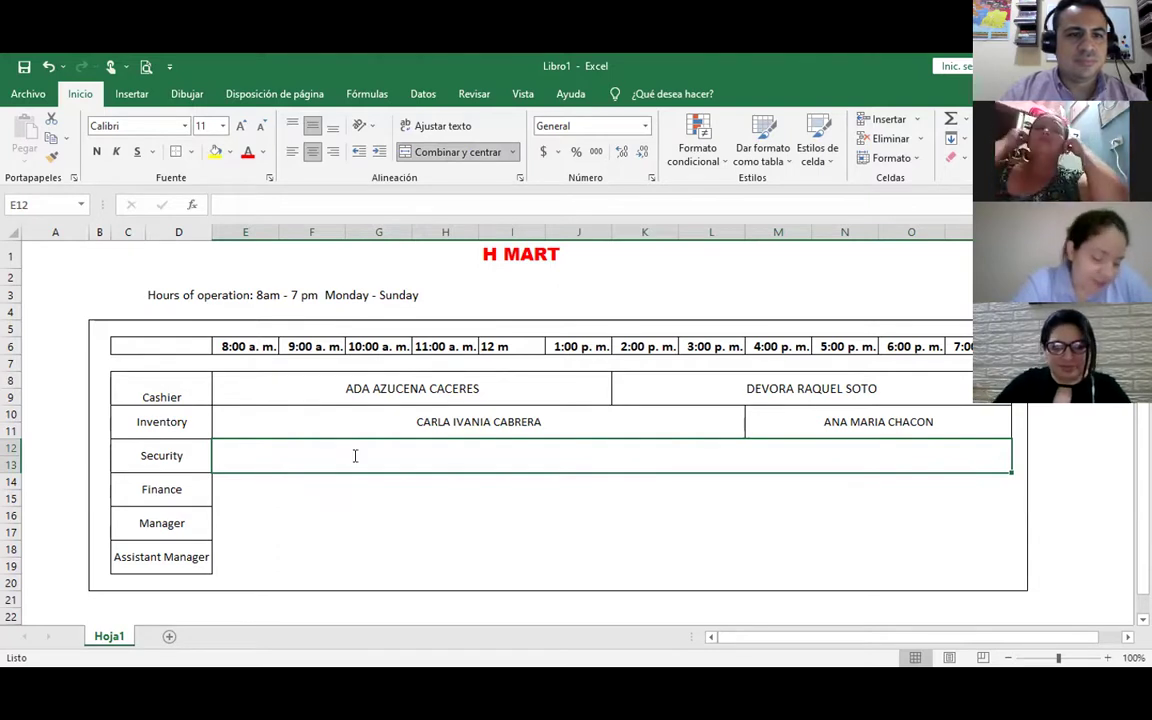
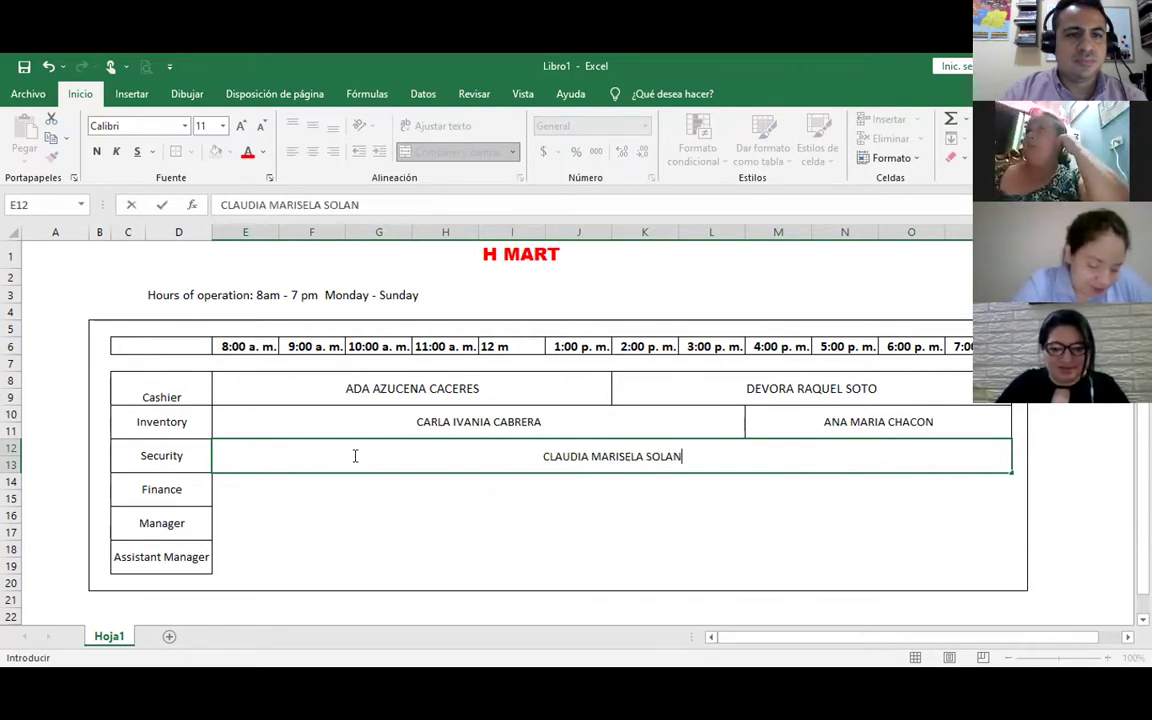
key(Return)
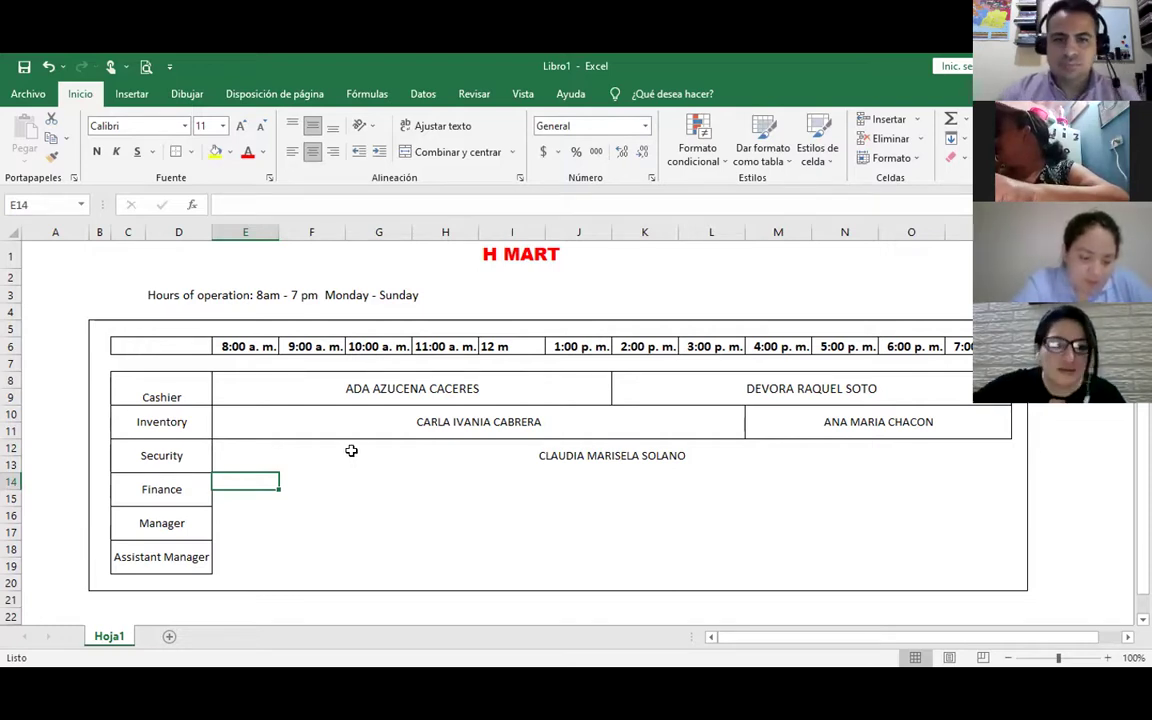
click(276, 456)
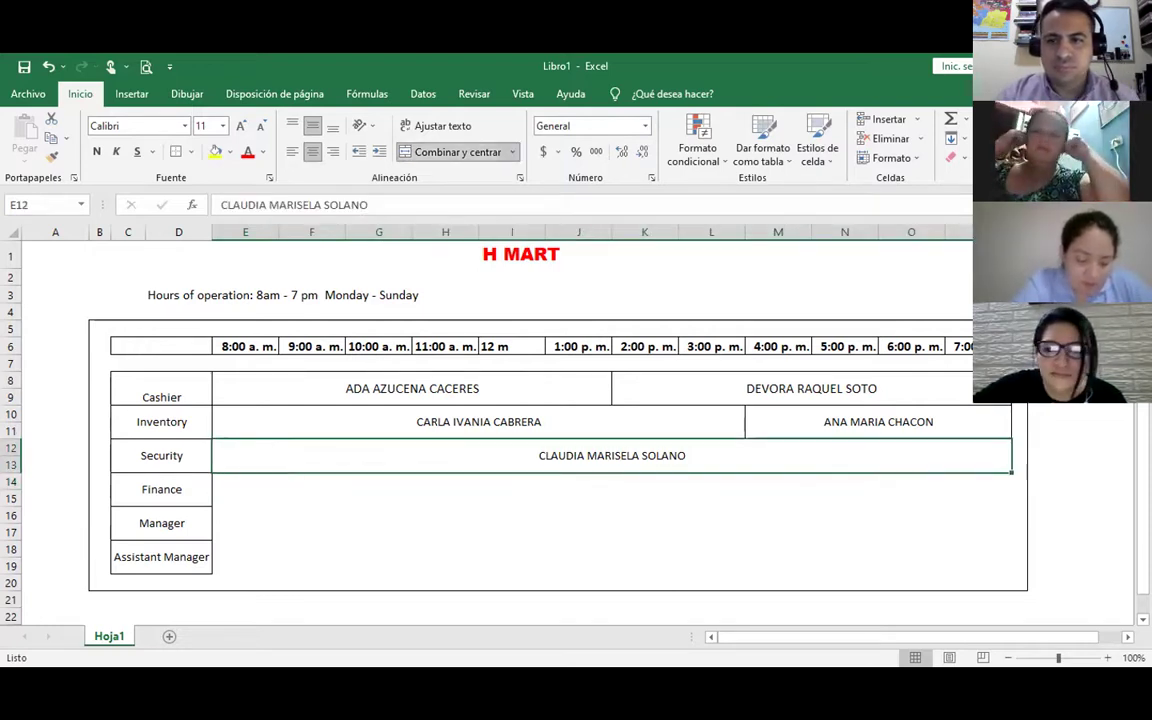
Narrow column A so the schedule fits on screen through the 7:00 p.m. column
drag(84, 233, 44, 250)
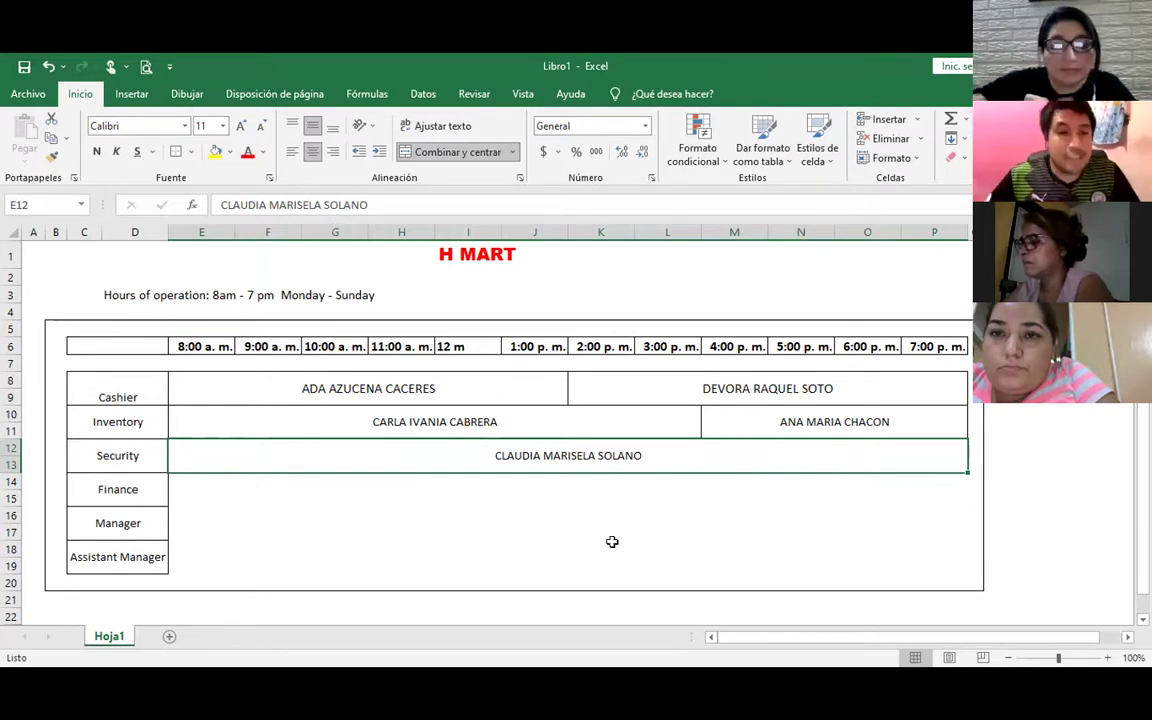
Drag-select the Finance rows' 8 a.m.–5 p.m. block, then the 6–7 p.m. cells
click(204, 485)
drag(205, 497, 764, 501)
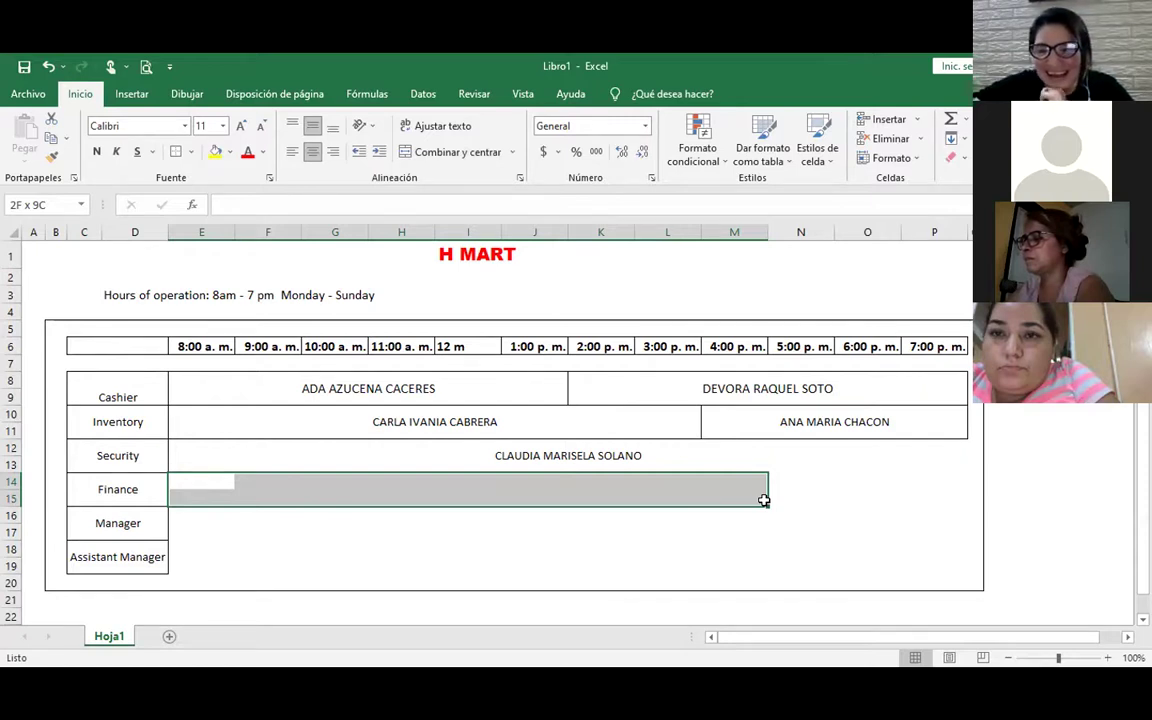
drag(764, 500, 791, 497)
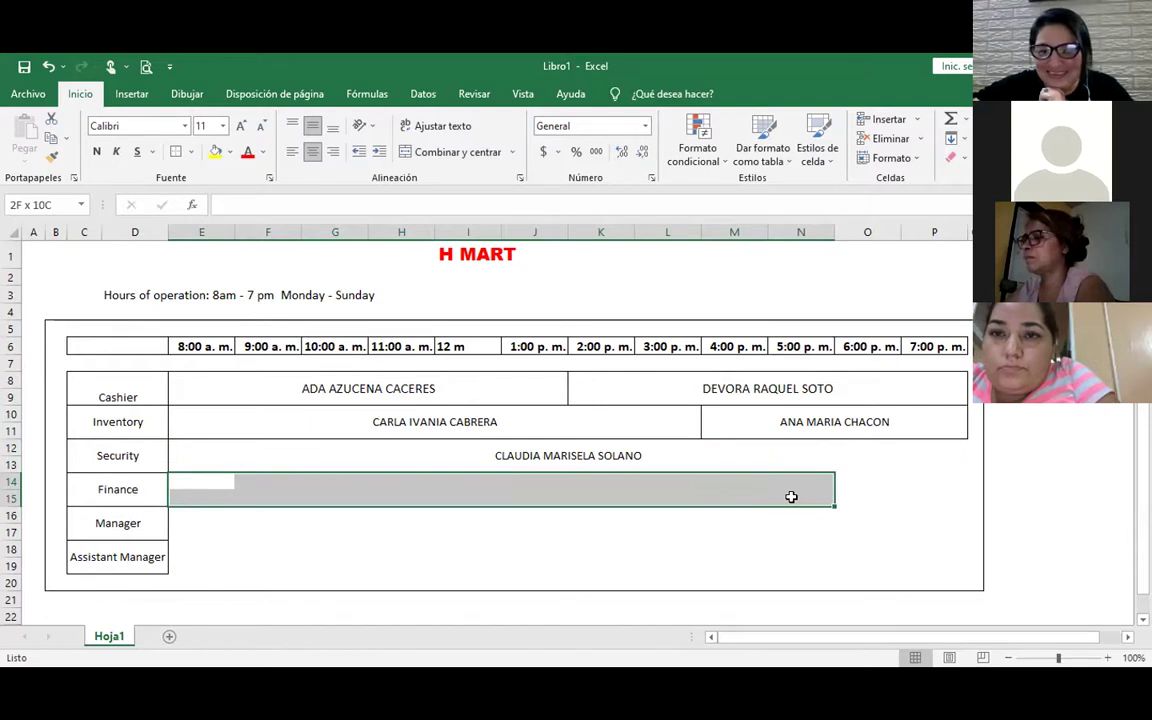
drag(791, 497, 791, 497)
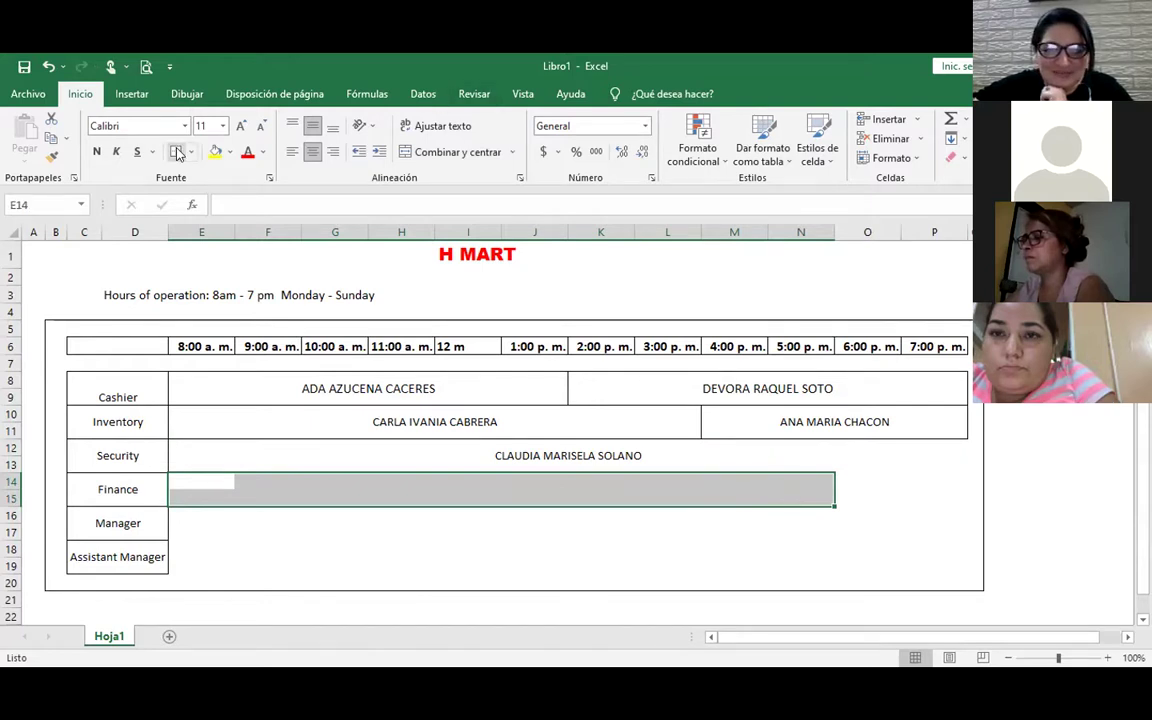
click(903, 483)
drag(861, 483, 902, 492)
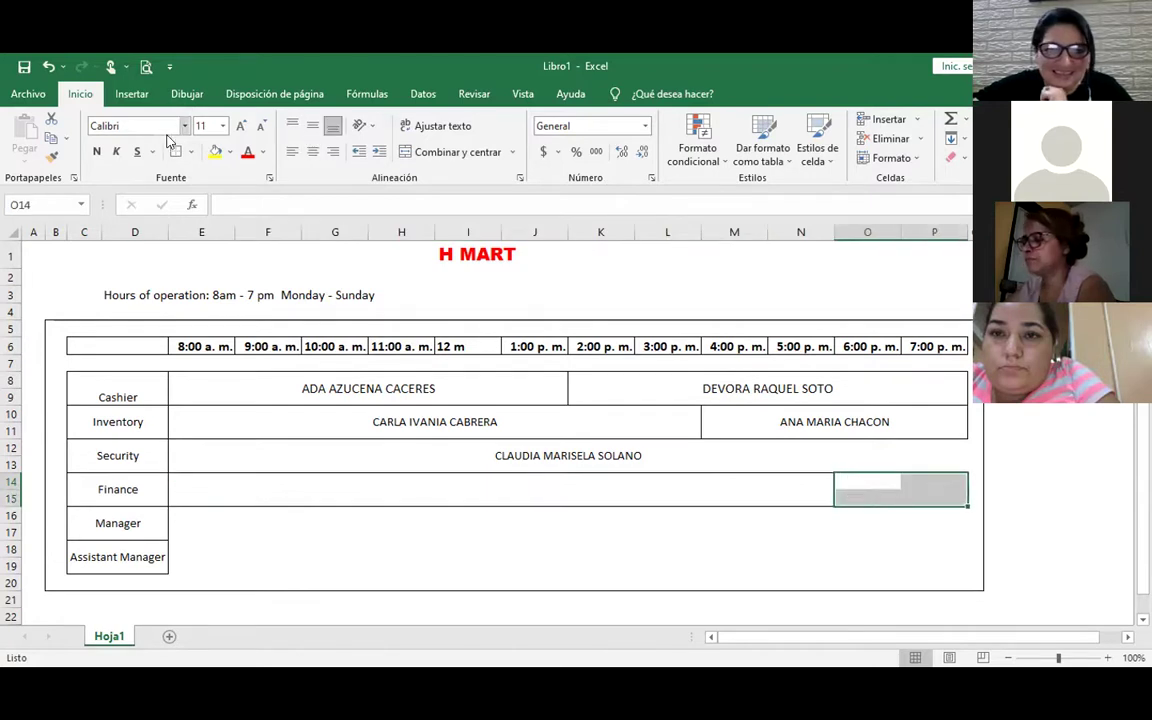
click(316, 448)
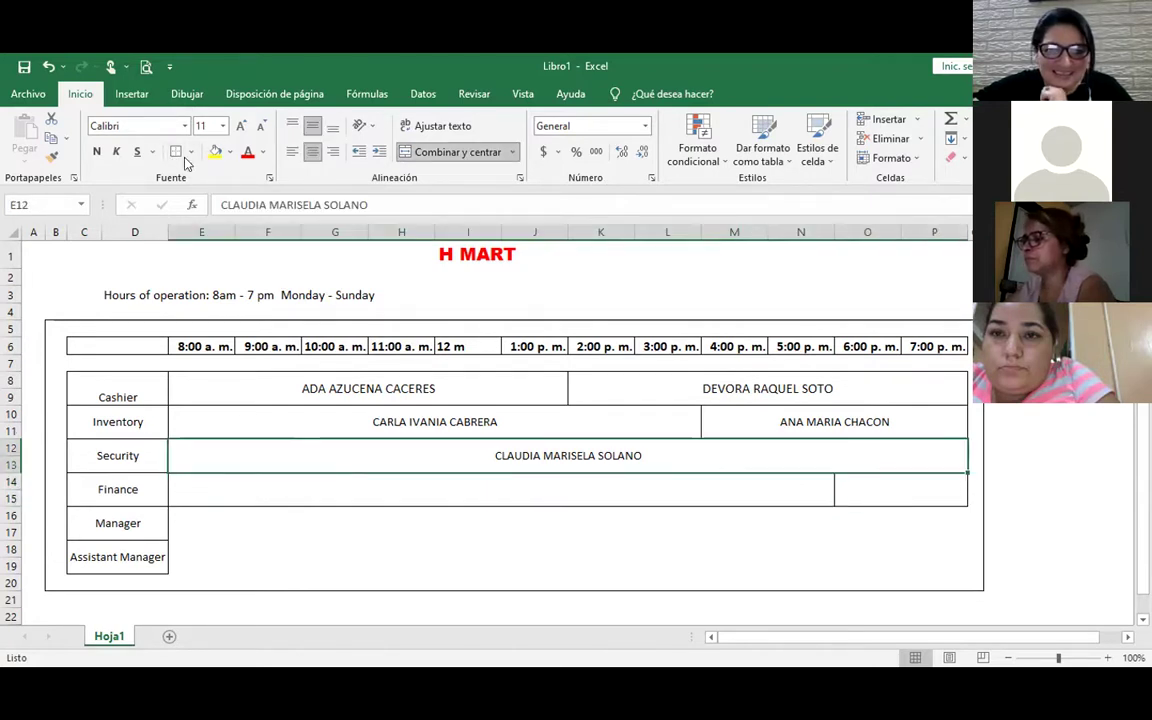
click(356, 500)
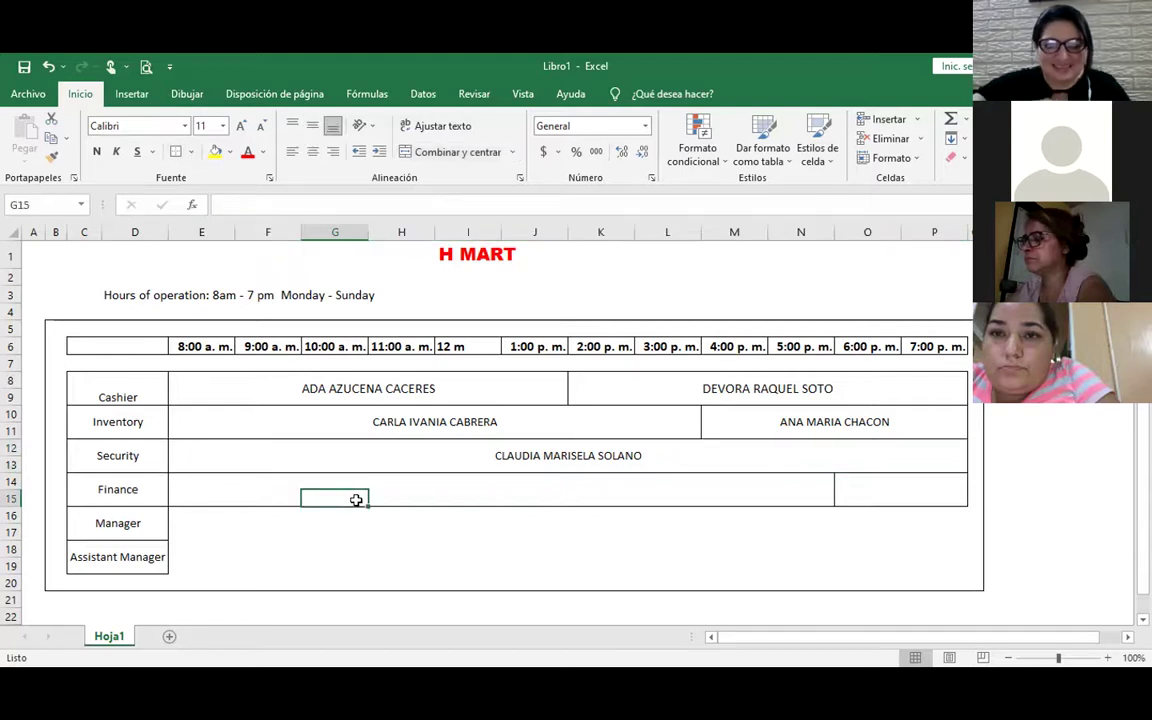
Select E14:N15 with Shift+arrow keys, merge it, and start typing the finance employee's name
key(Left)
key(Left)
key(Left)
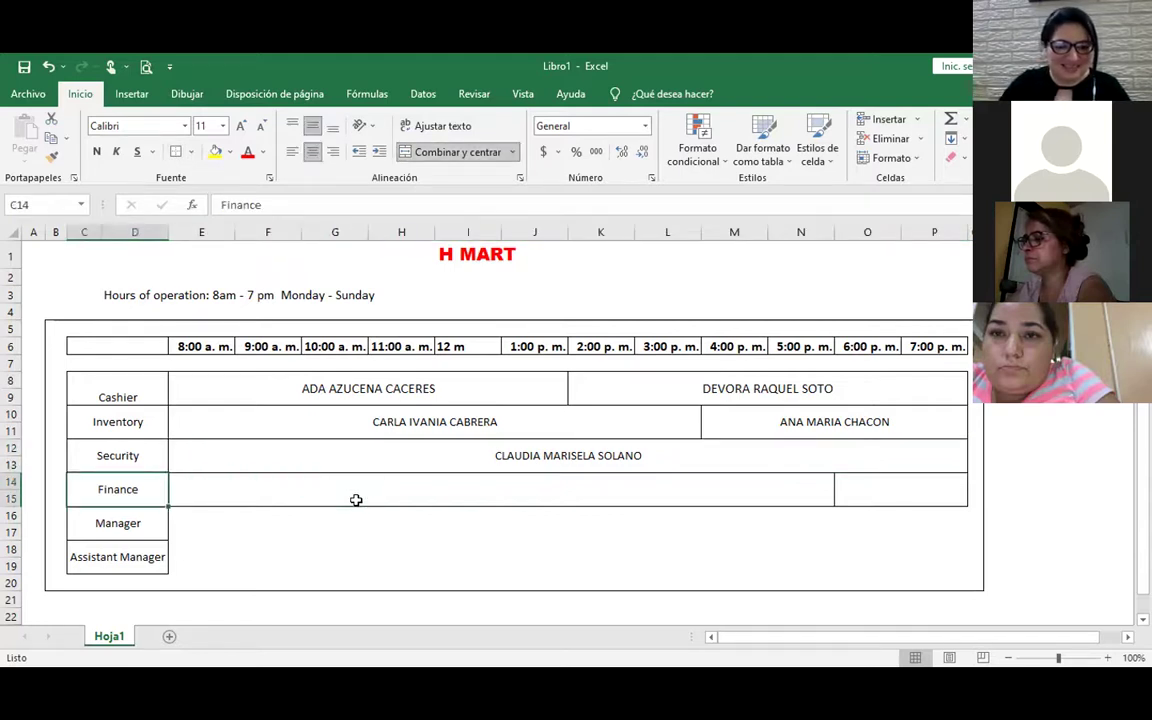
key(Right)
key(shift+Right)
key(shift+Right)
key(shift+Right)
key(shift+Right)
key(shift+Right)
key(shift+Right)
key(shift+Right)
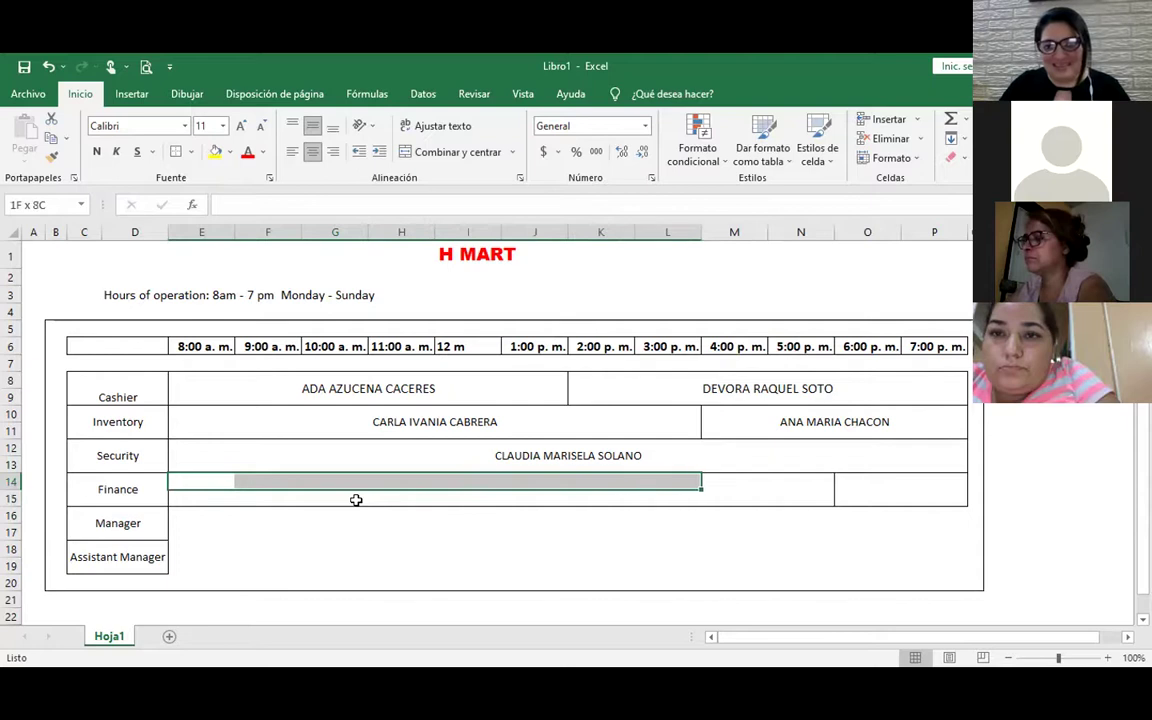
key(shift+Right)
key(shift+Right)
key(shift+Down)
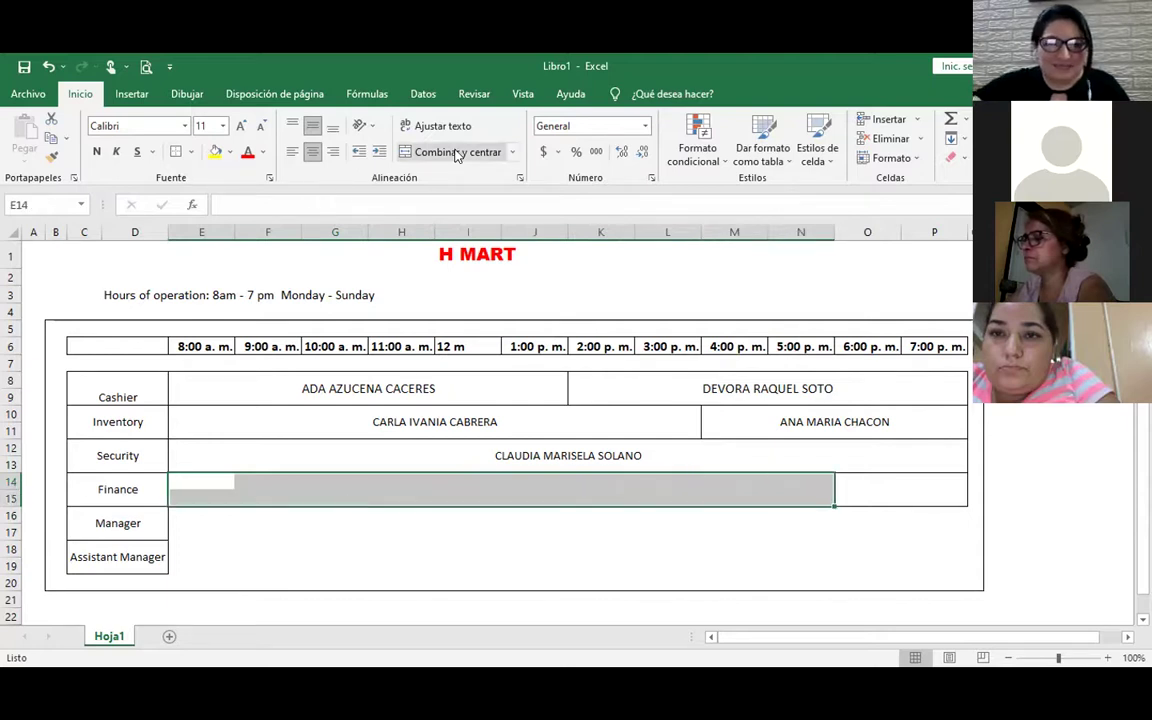
click(455, 152)
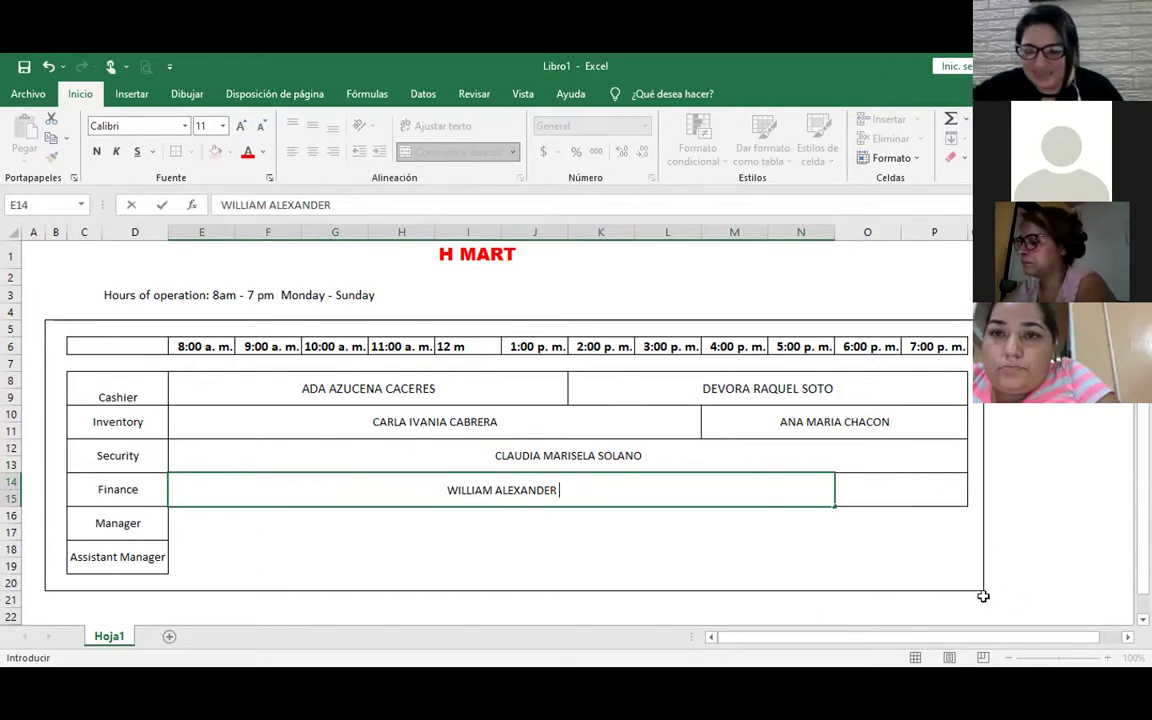
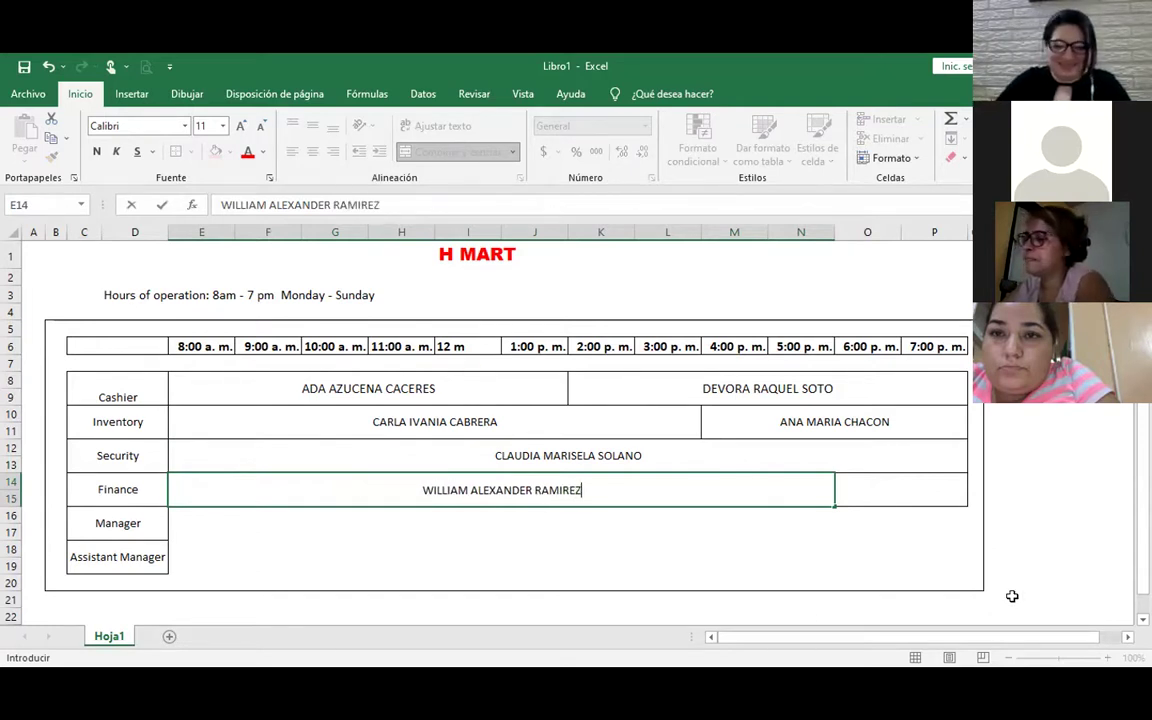
Finish the finance employee's surname in E14, then select both Manager rows from 9 a.m
key(Return)
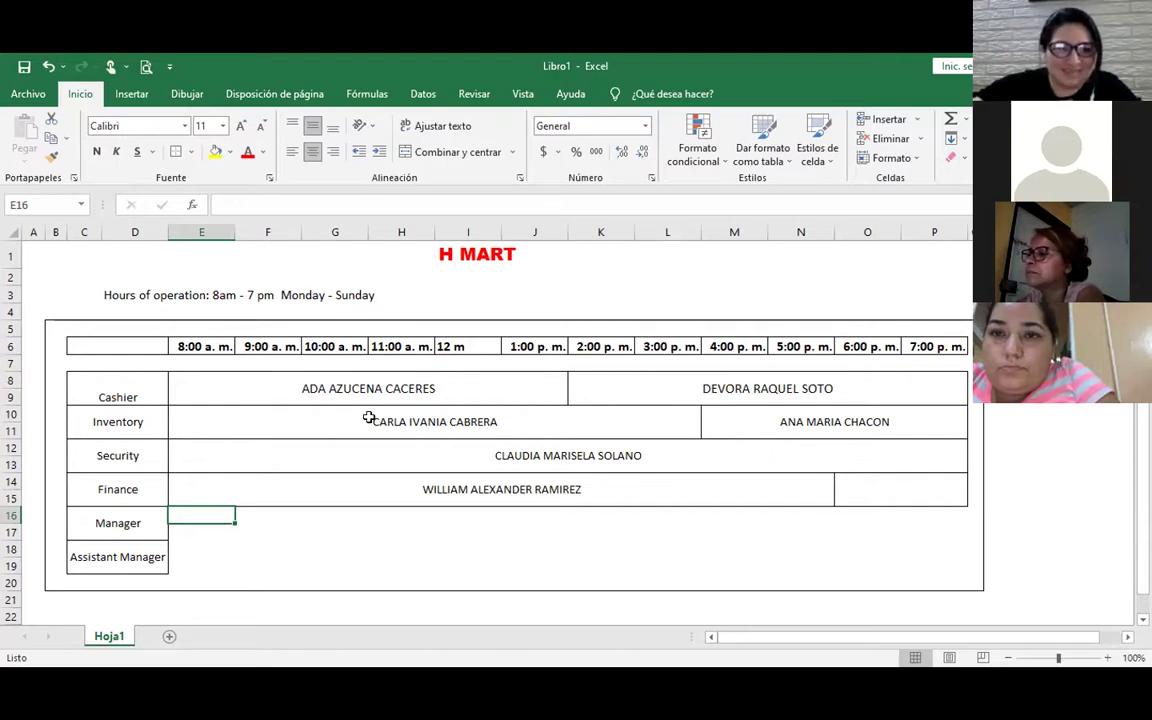
click(269, 519)
drag(269, 519, 725, 532)
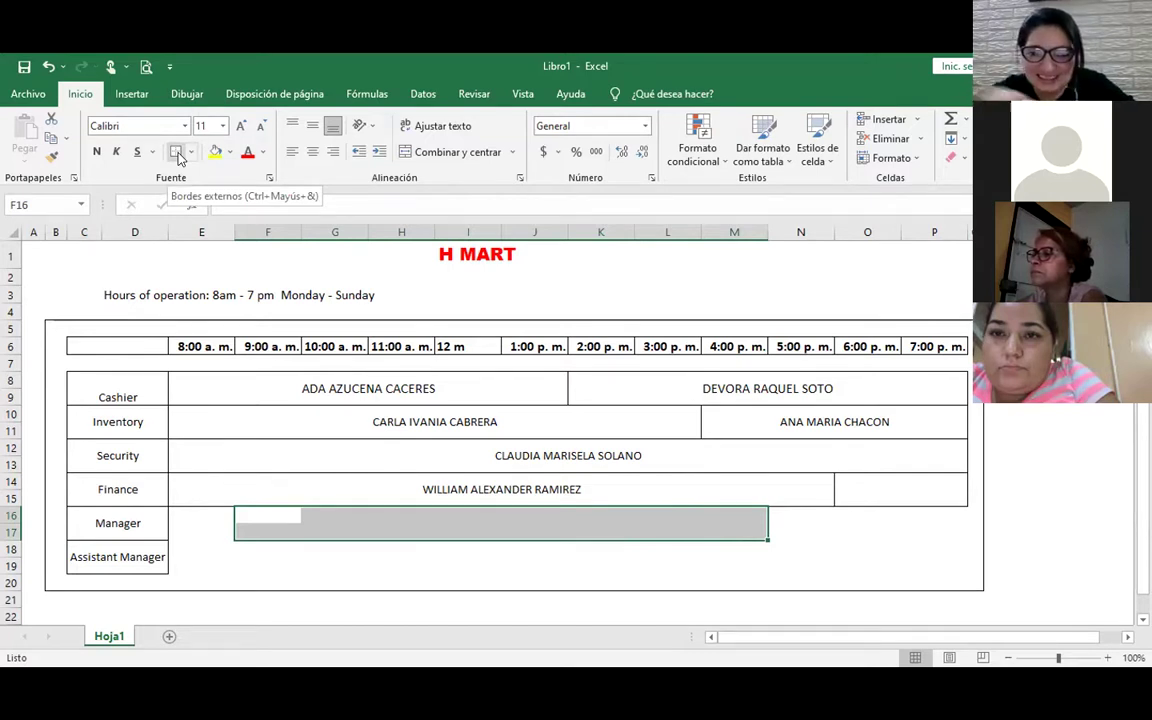
Merge the Manager rows across 8am–7pm and enter the manager's full name with surname
click(185, 524)
drag(185, 524, 935, 535)
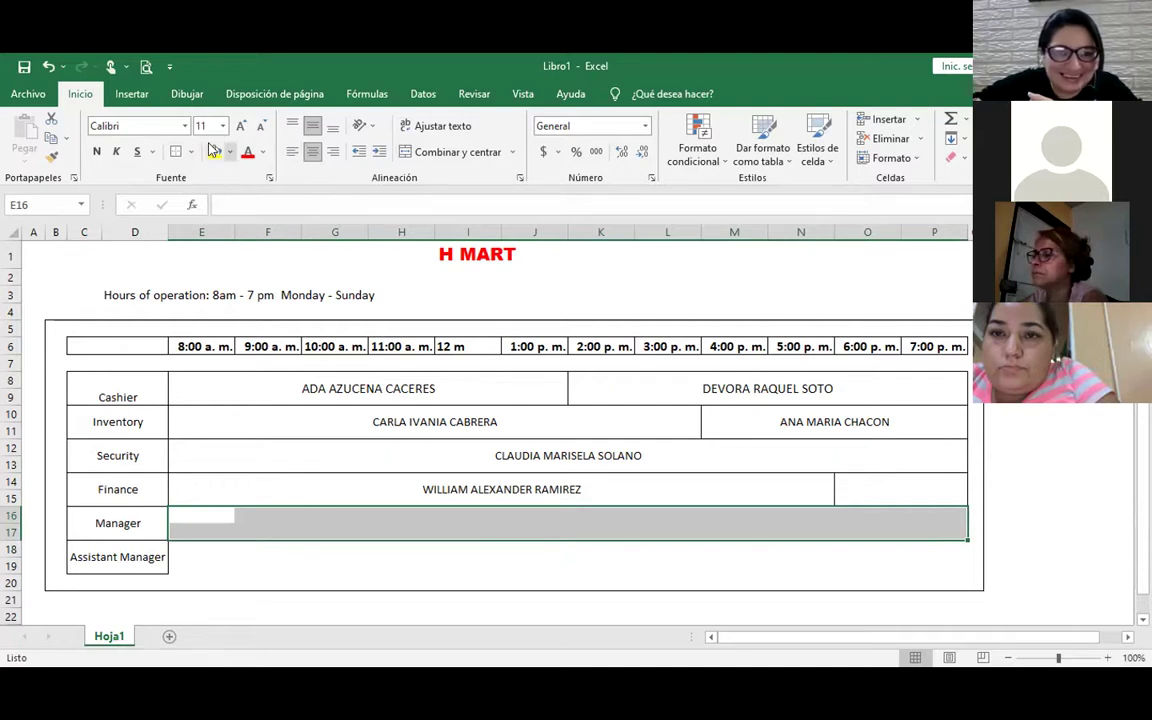
click(445, 152)
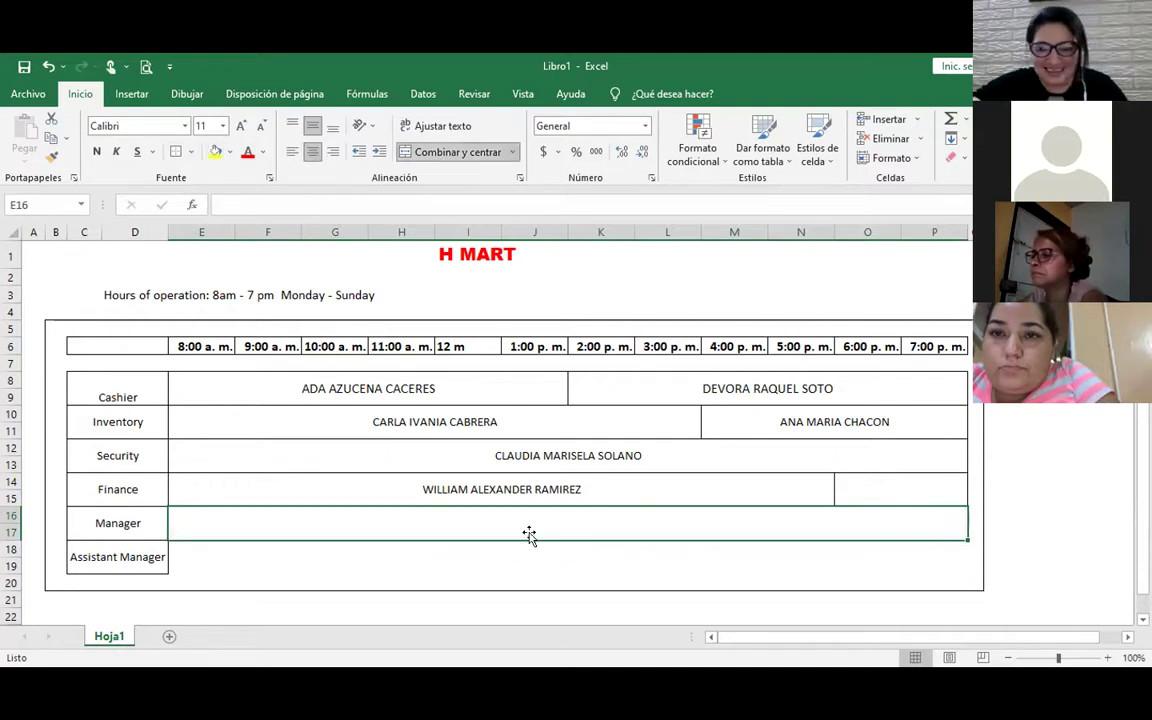
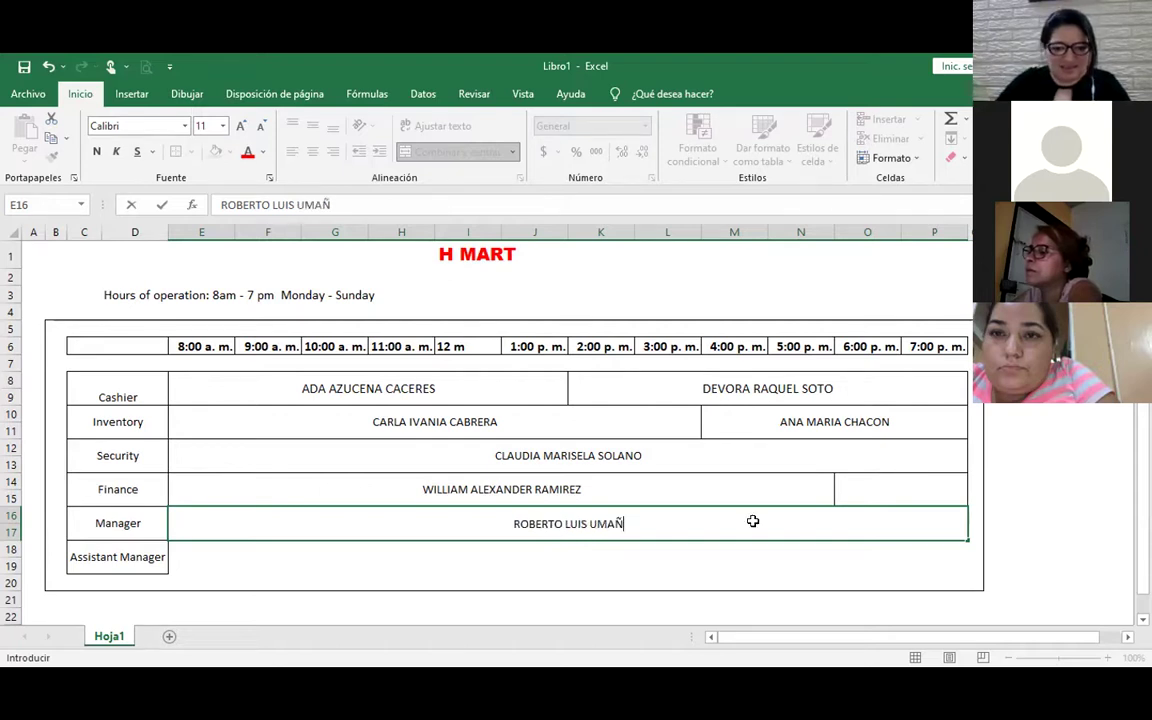
key(Return)
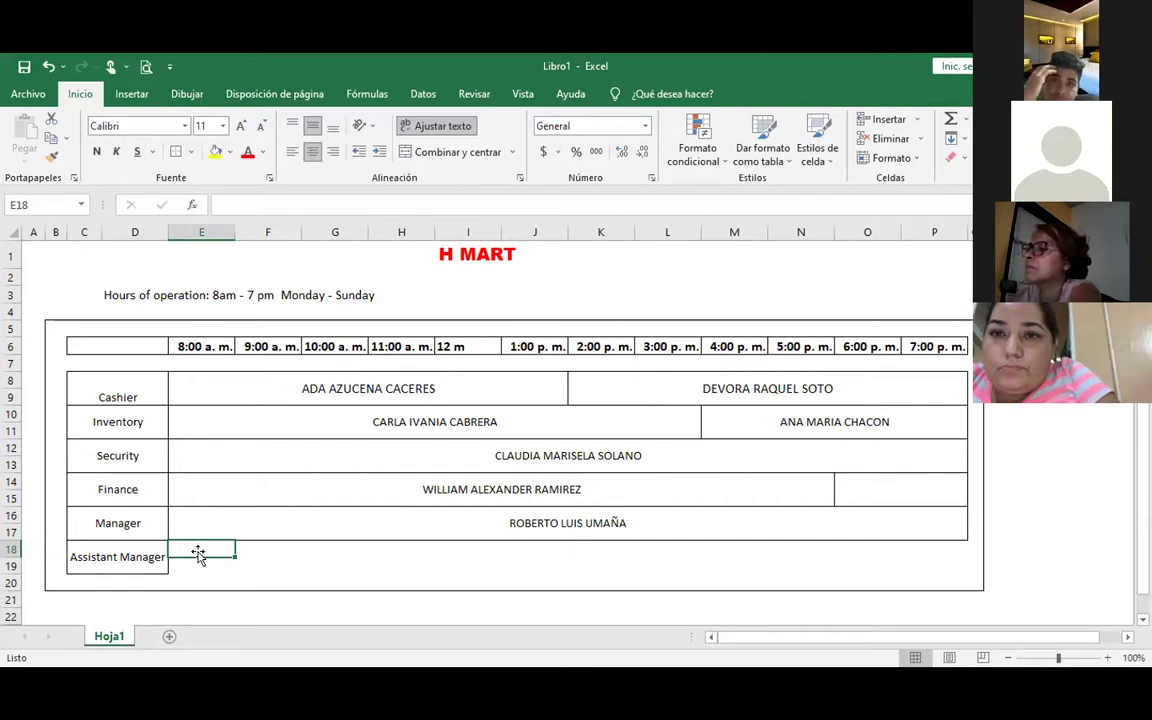
Merge the Assistant Manager row's 4:00–7:00 p.m. cells (M18:P19) into one block
drag(199, 550, 221, 560)
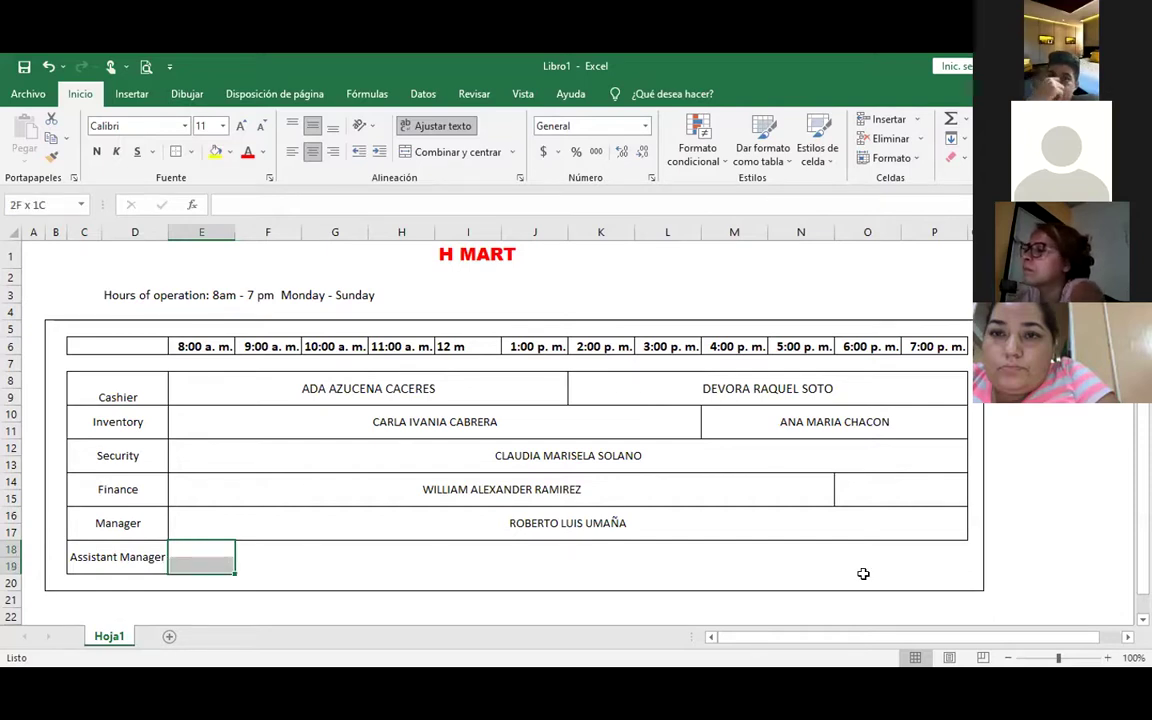
drag(863, 573, 938, 563)
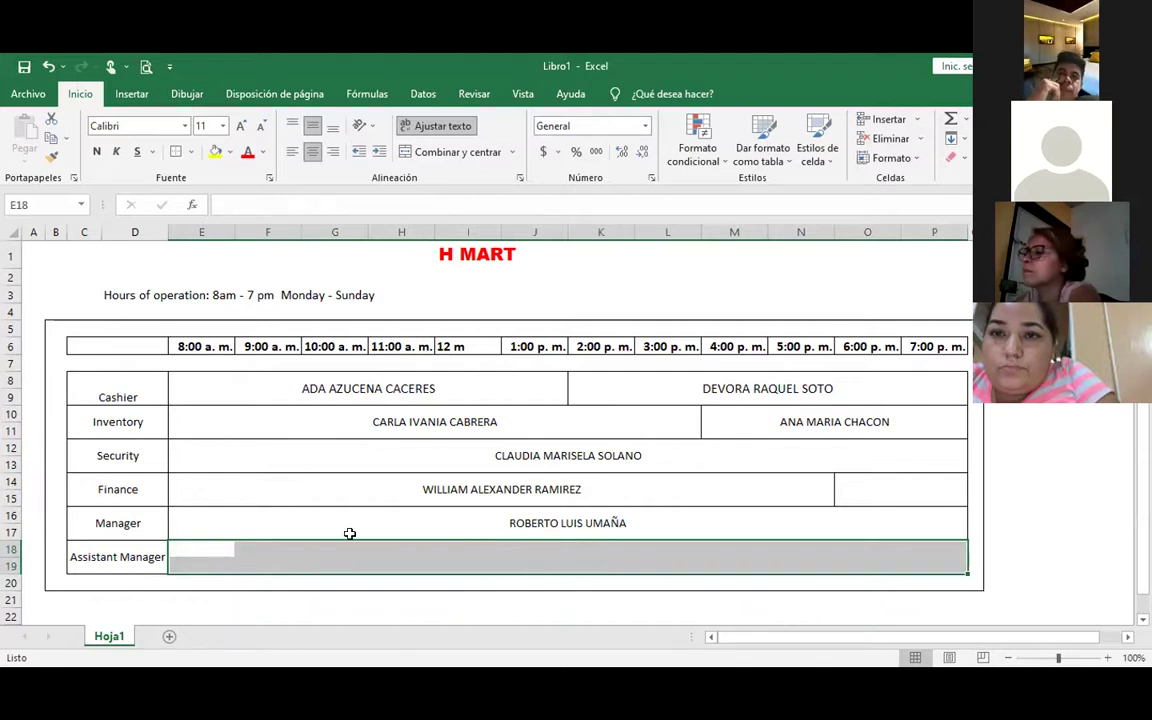
click(534, 549)
drag(260, 559, 206, 548)
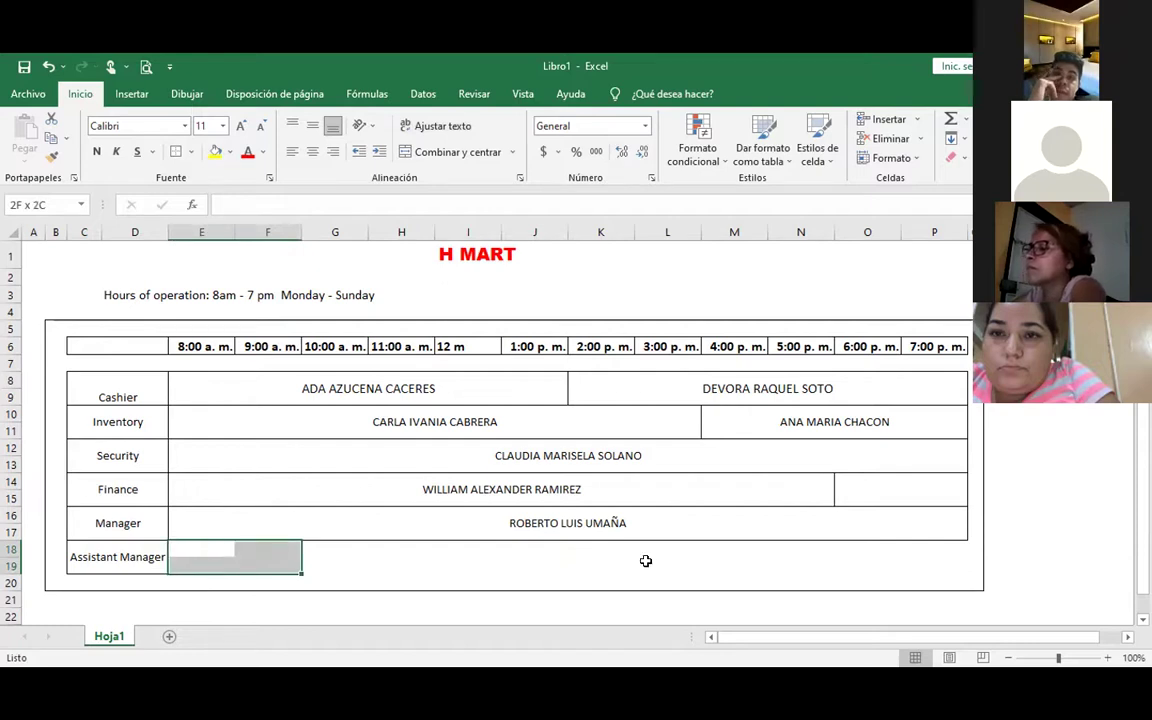
drag(645, 561, 690, 560)
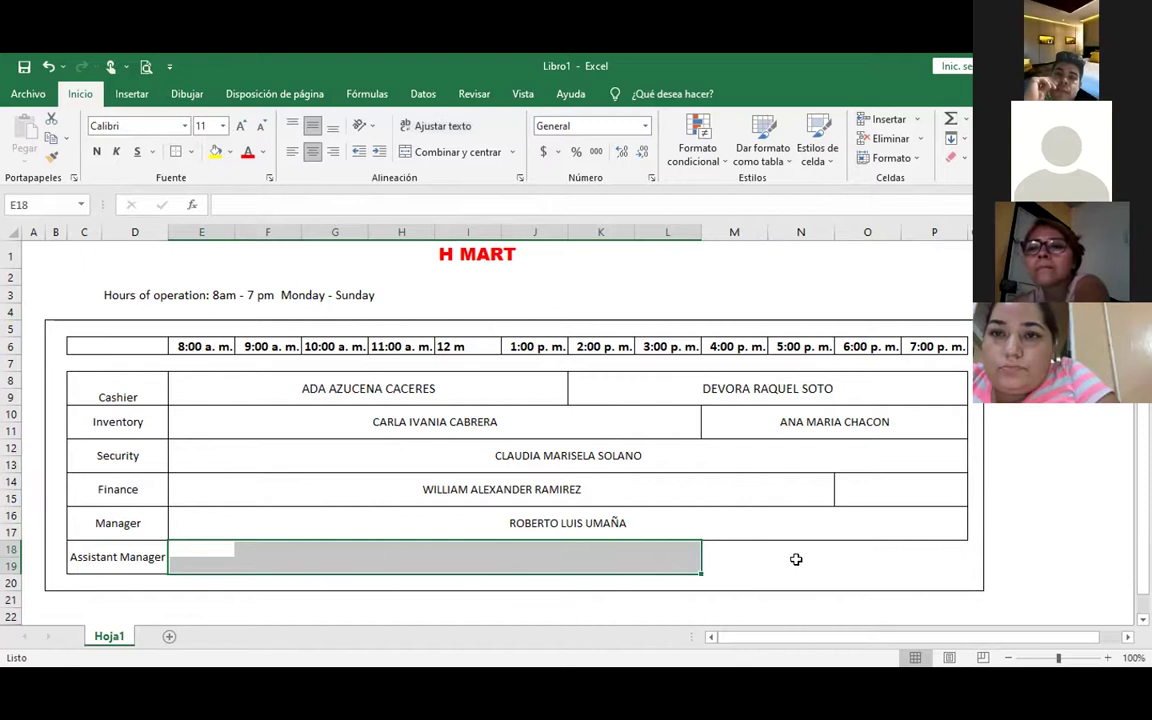
drag(740, 560, 939, 555)
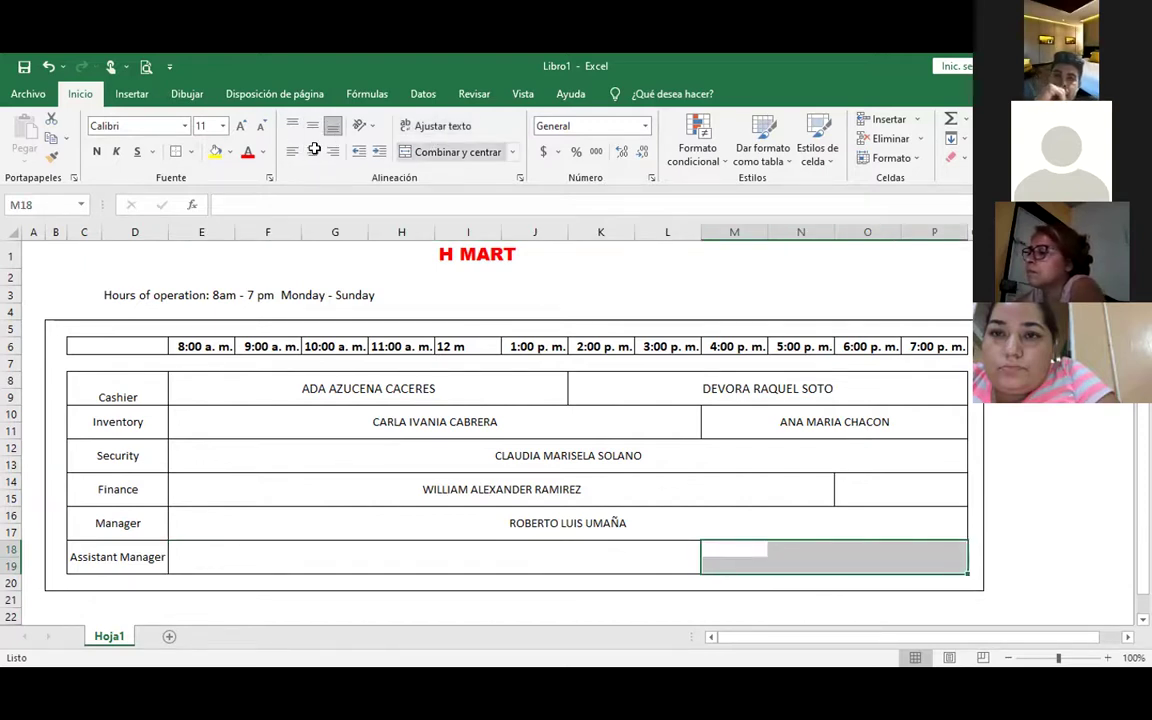
click(457, 151)
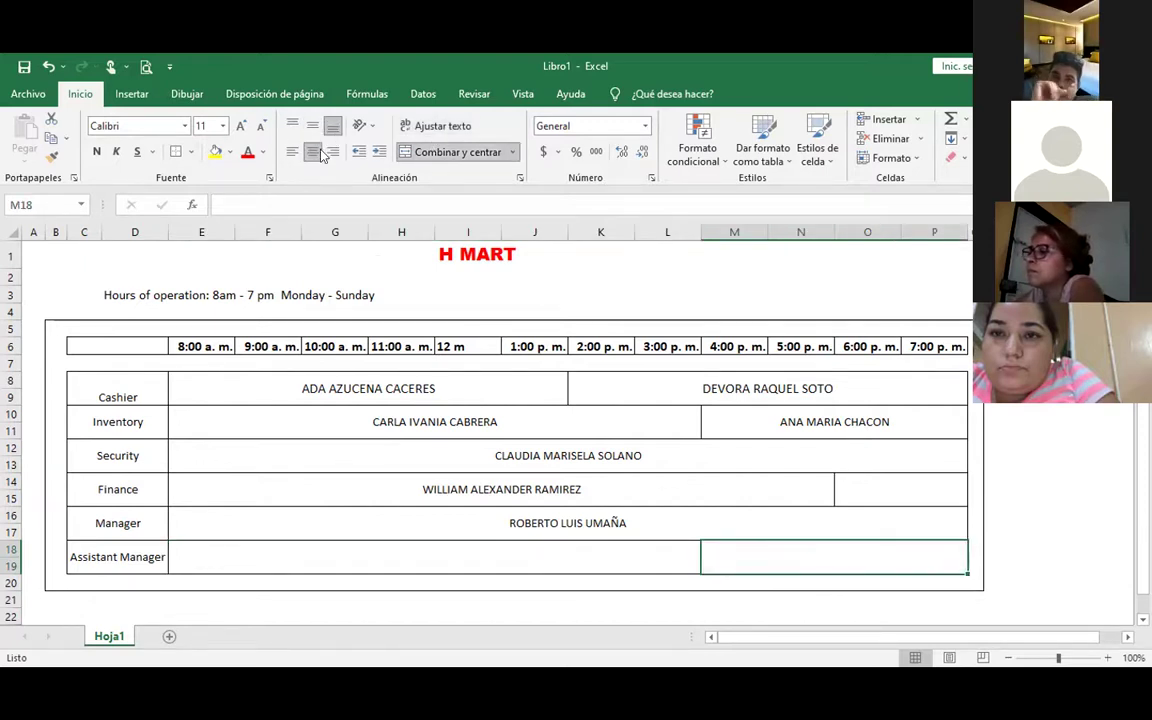
Turn on text wrapping for the 8:00 a.m.–3:00 p.m. cells (E18:L19)
click(268, 566)
mouse_move(201, 549)
mouse_down()
mouse_move(574, 338)
mouse_move(668, 560)
mouse_up()
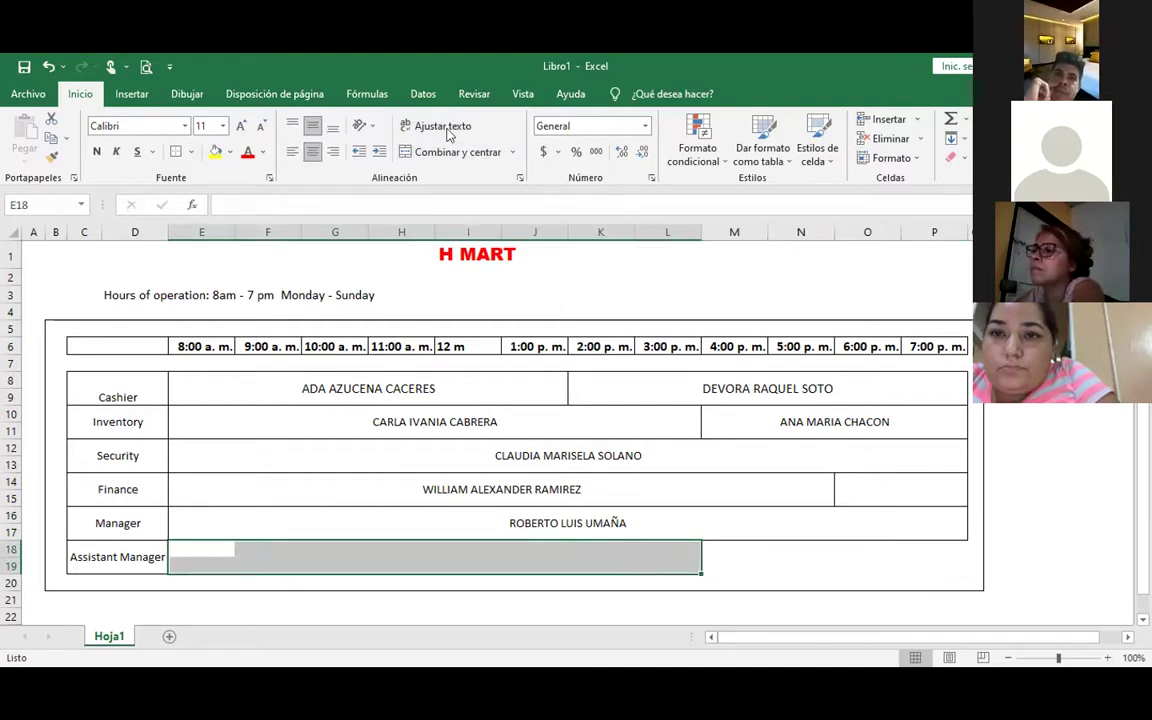
click(445, 128)
click(746, 561)
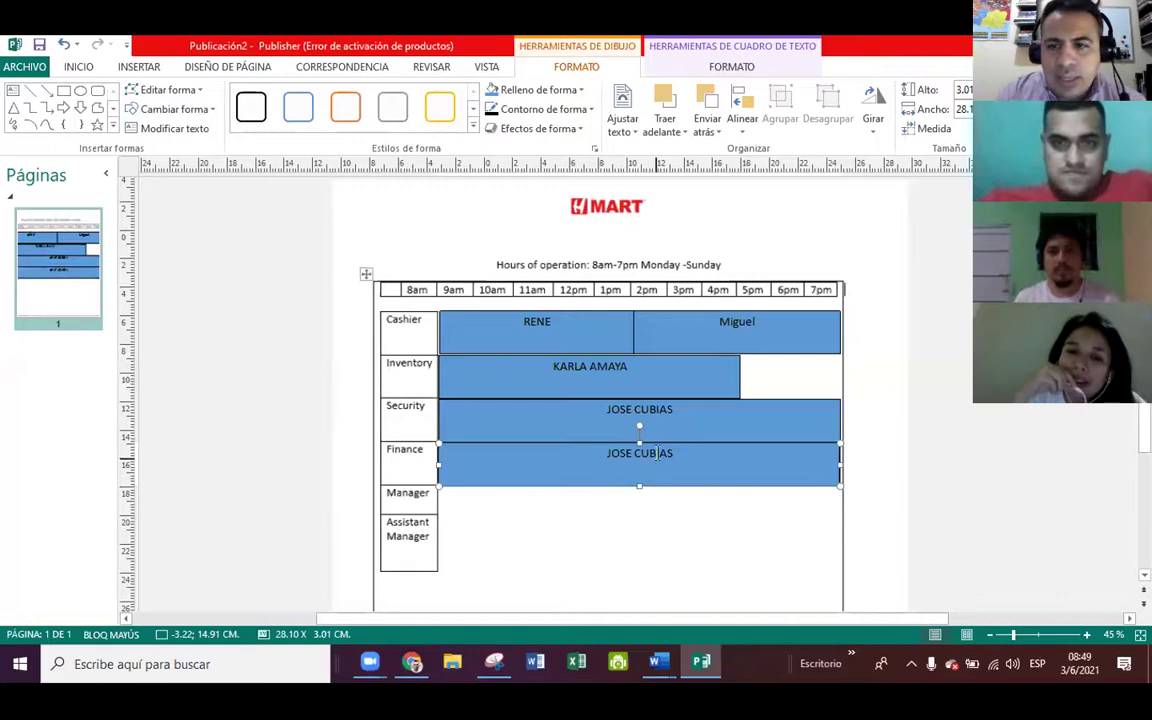
Replace the surname in the Finance name shape with a different employee's name
double_click(661, 451)
key(BackSpace)
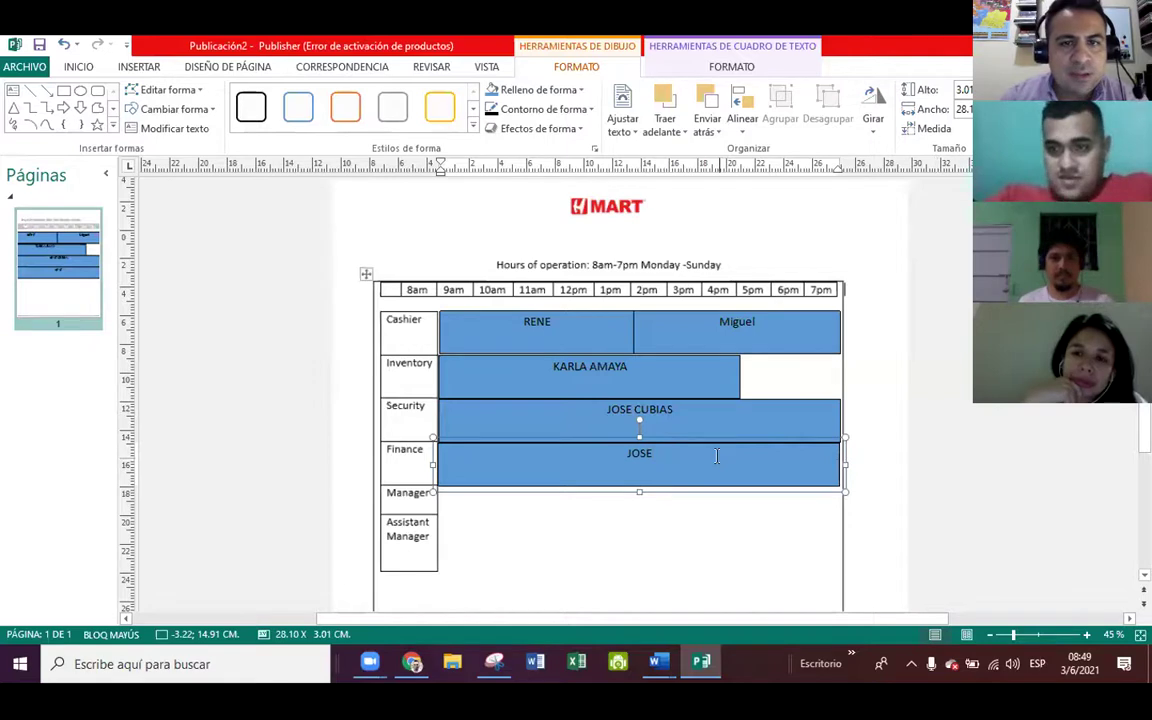
text(SAUL)
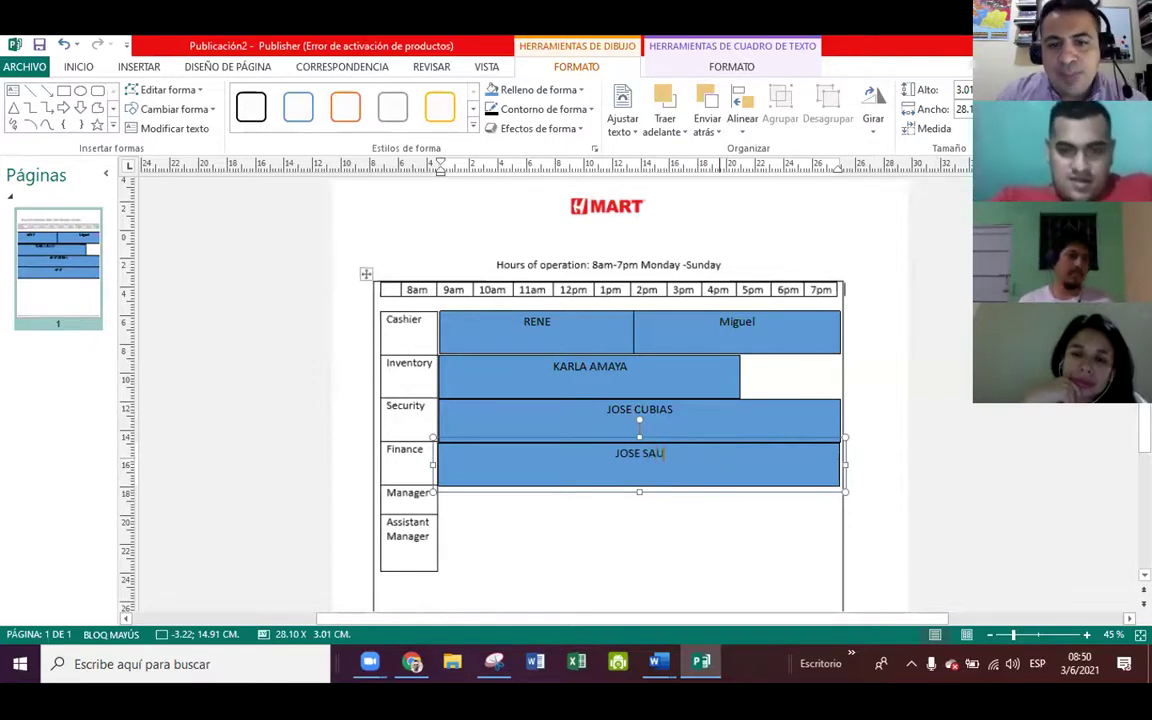
Copy the Finance shape down into the Assistant Manager row and shorten the original
click(698, 483)
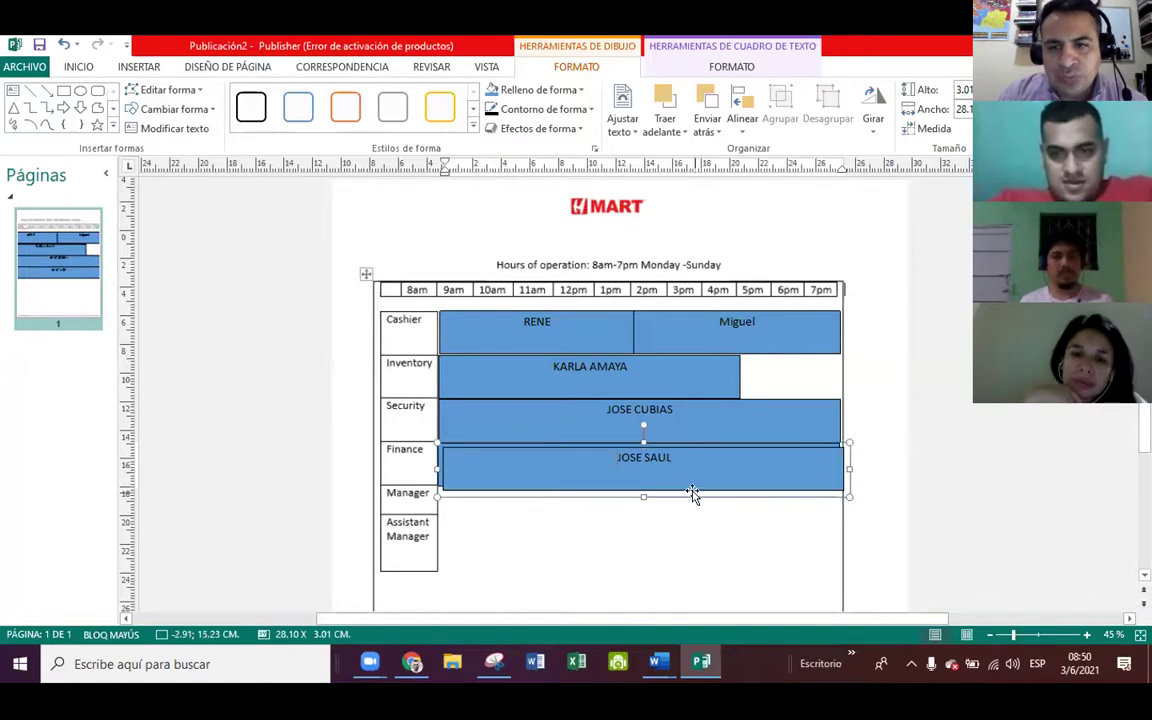
drag(694, 484, 692, 494)
key(Down)
key(Down)
key(Down)
key(Down)
key(Down)
key(Down)
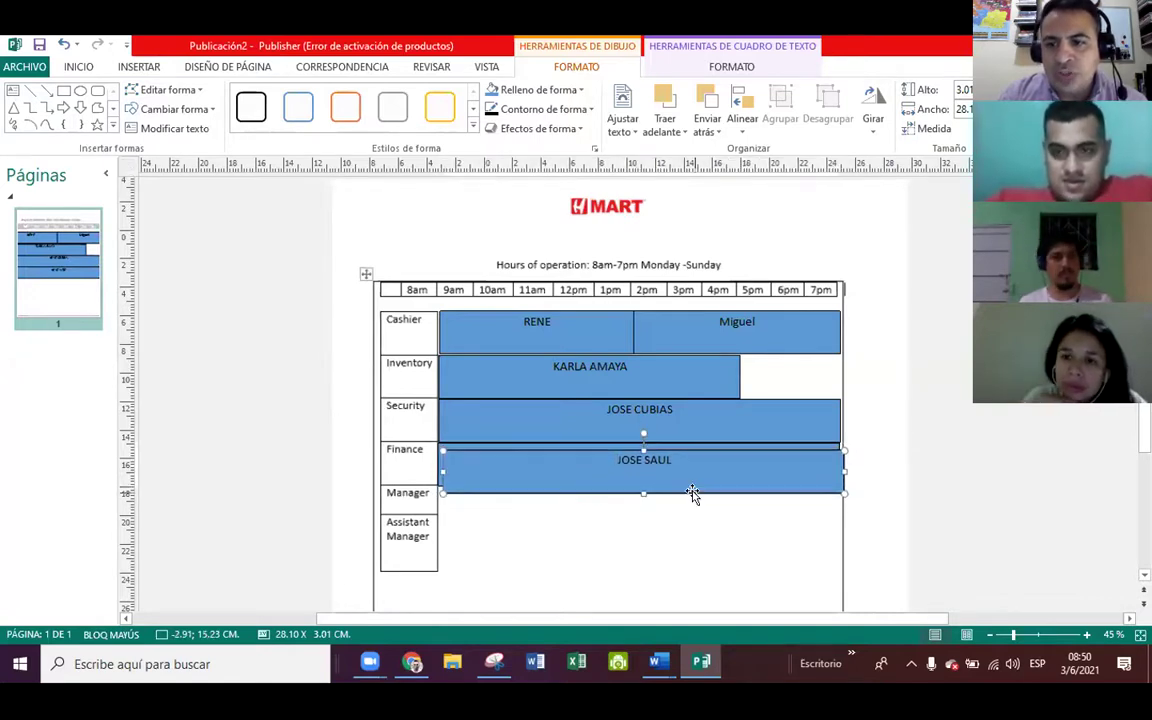
key(Down)
key(Down)
key(Down)
key(Down)
key(Down)
key(Down)
key(Down)
key(Down)
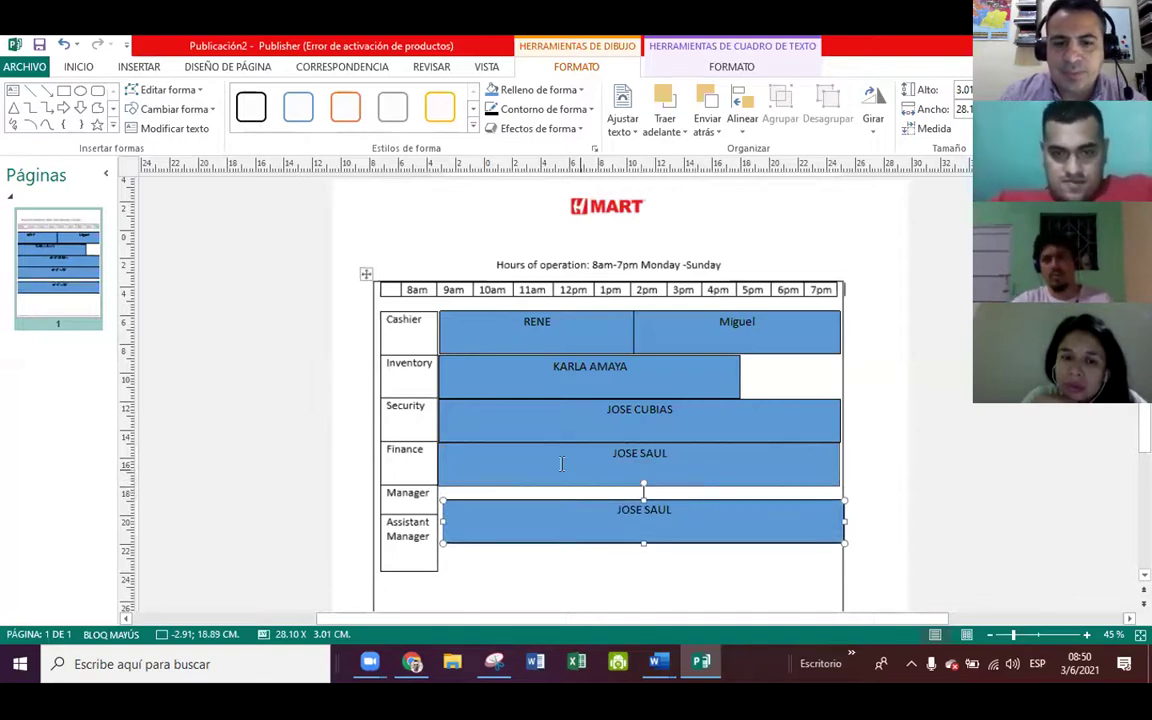
click(639, 483)
drag(639, 488, 639, 483)
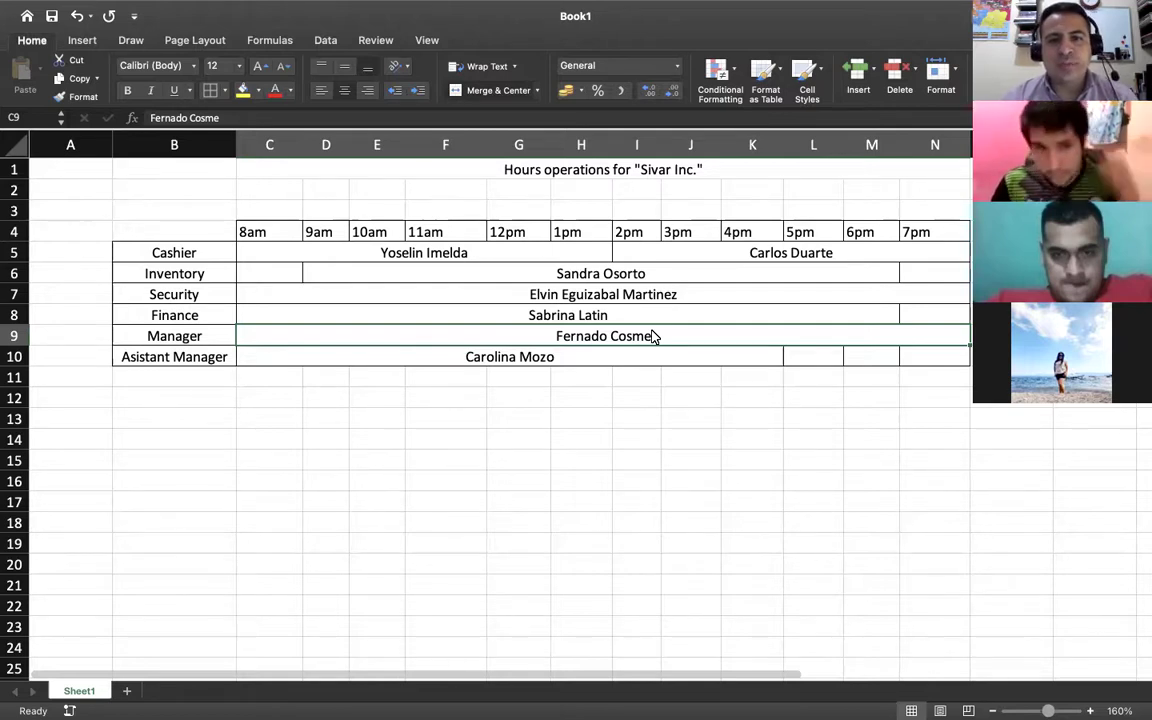
Capture a screenshot of the schedule and leave the full-screen spreadsheet view
key(super+shift+4)
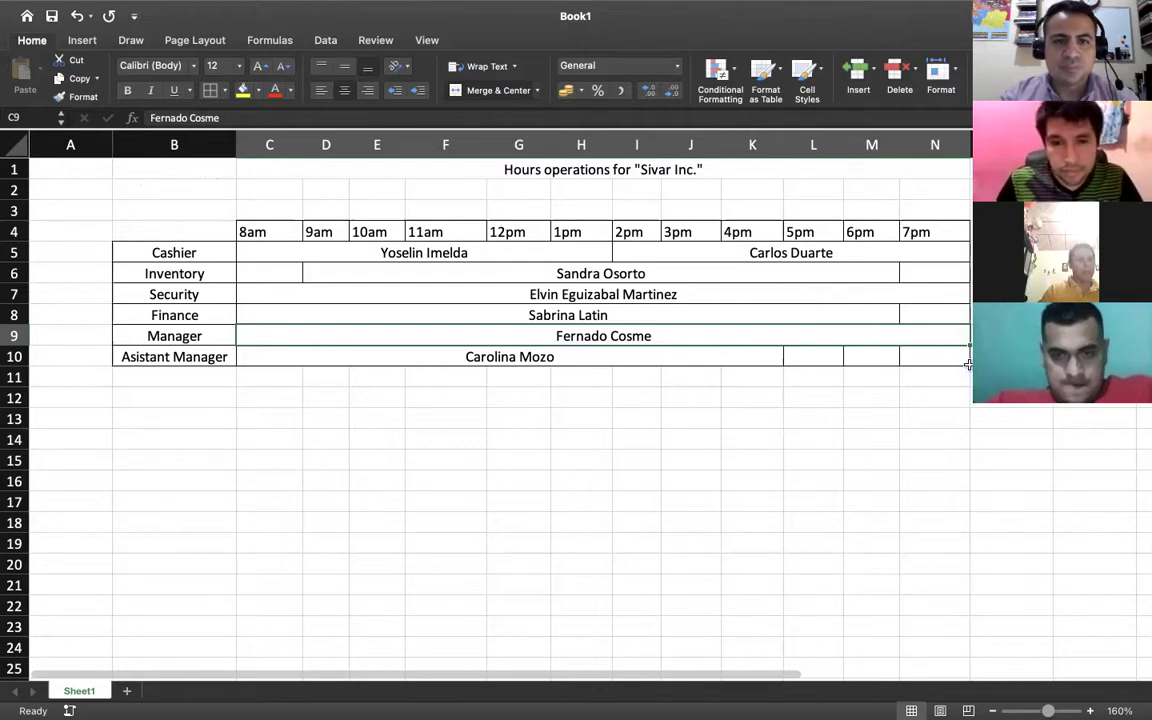
key(ctrl+Left)
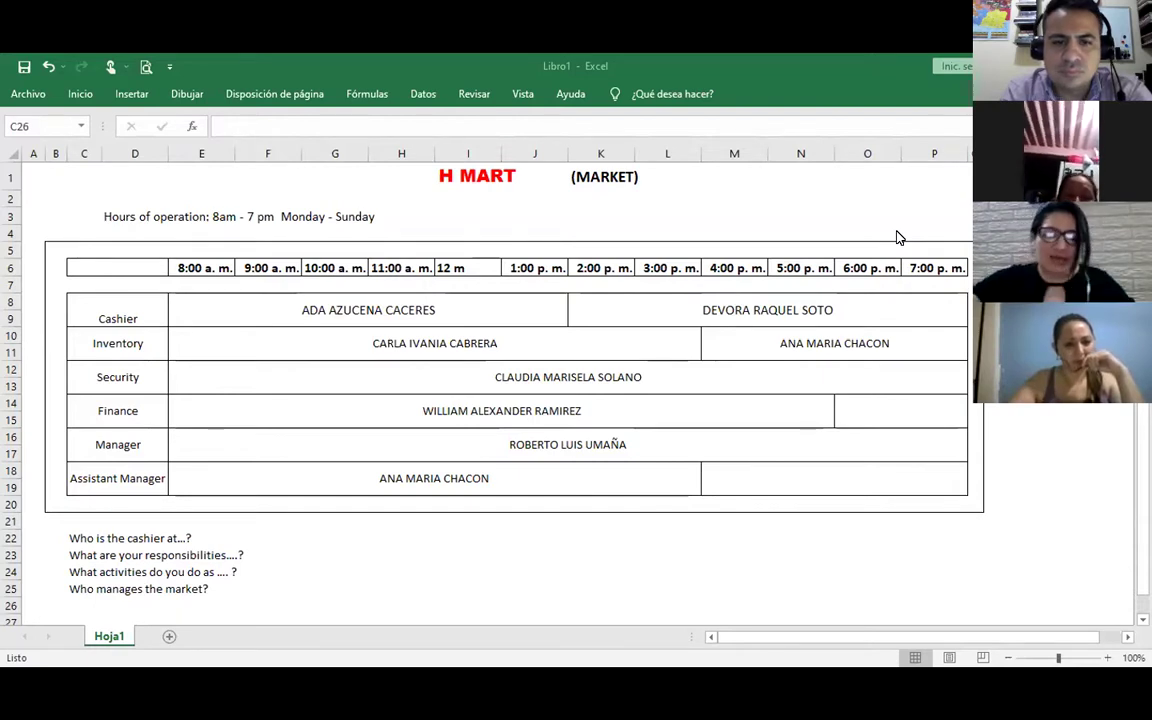
Enter the new employee's full name in the Assistant Manager cell E18, then review the question prompts below
click(383, 481)
text(r)
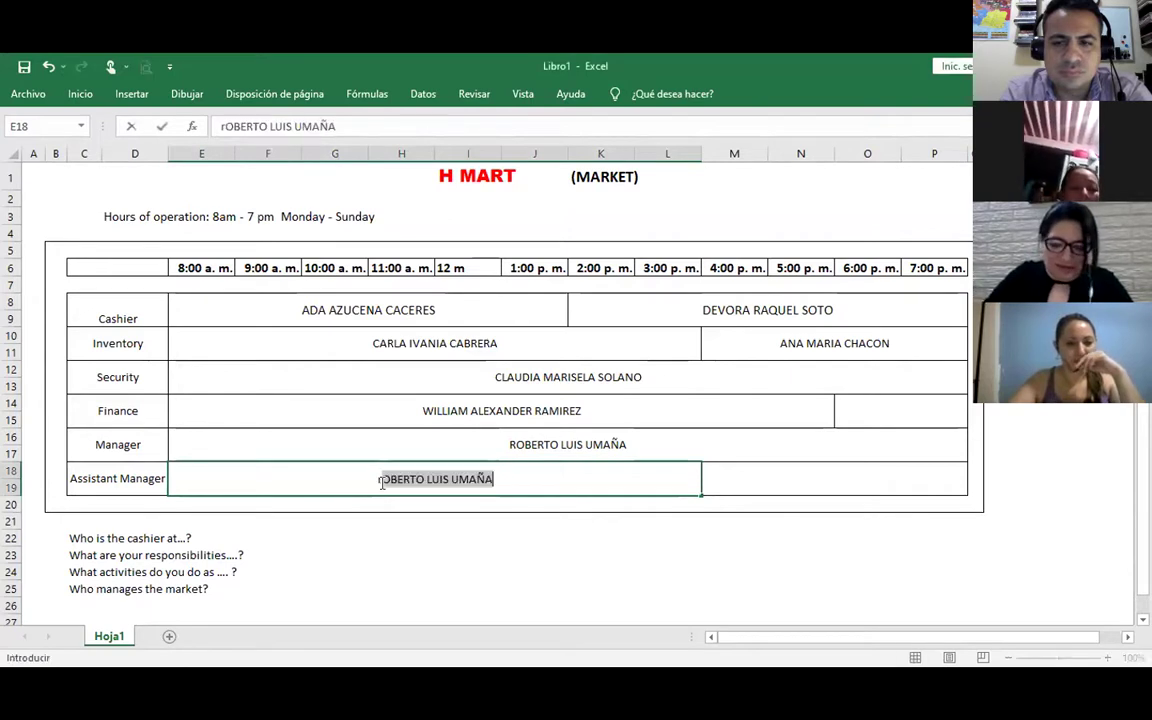
key(BackSpace)
key(BackSpace)
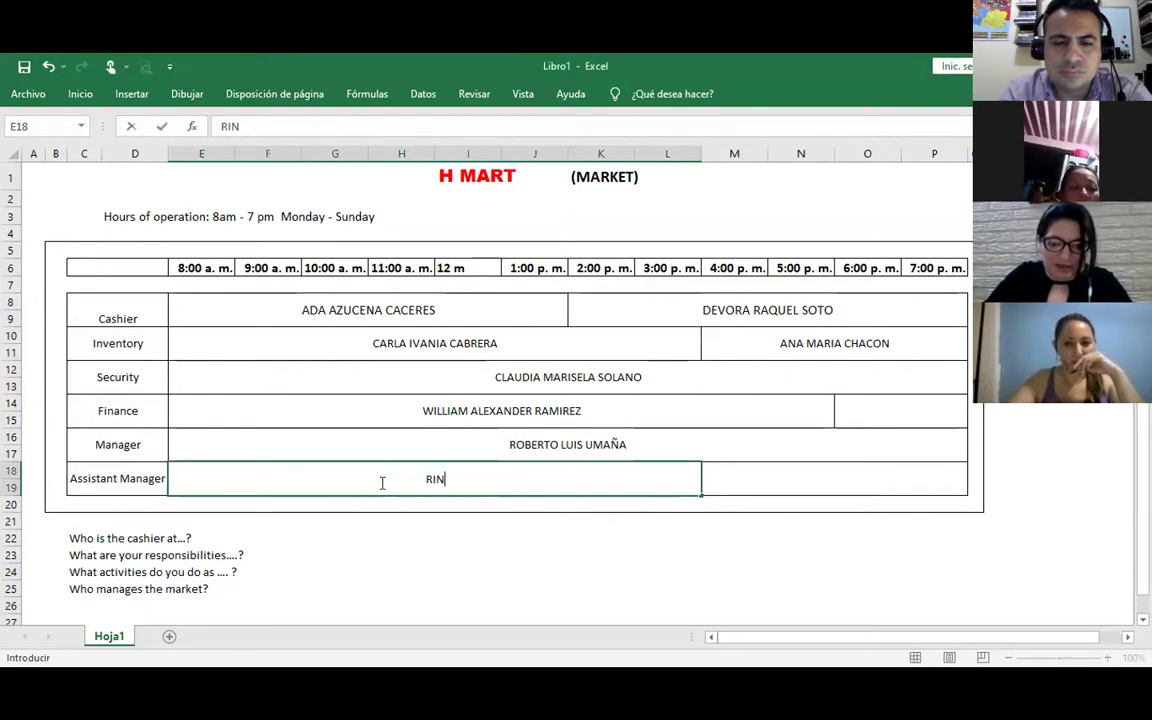
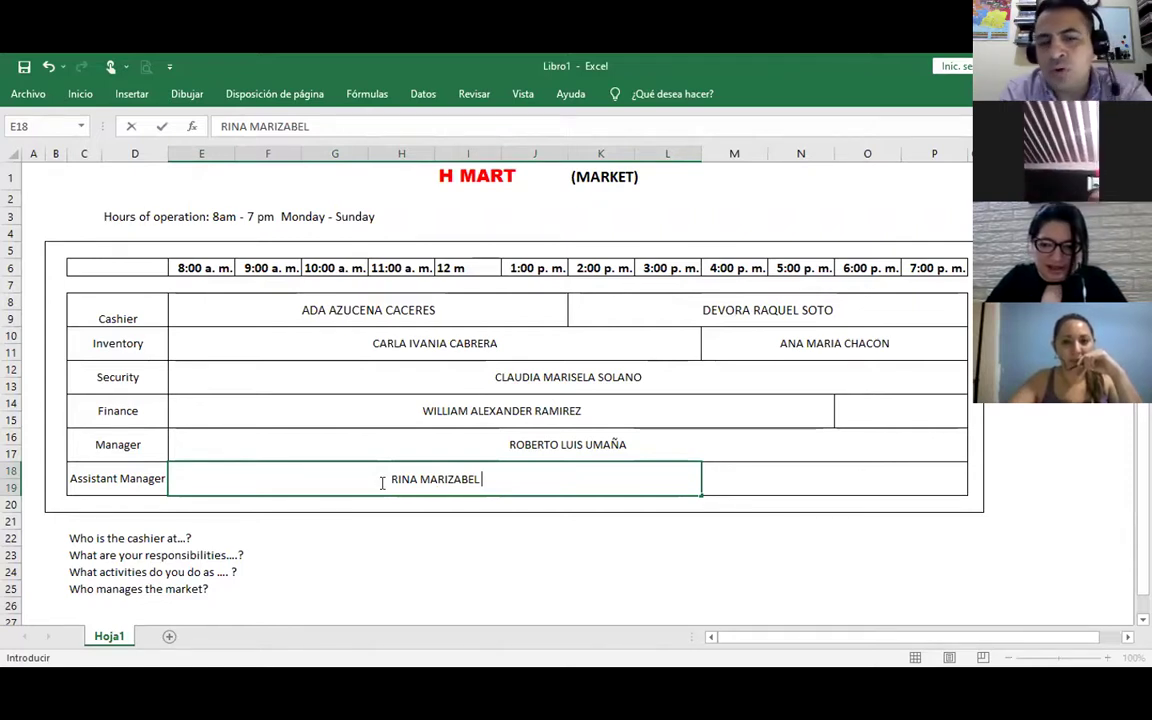
key(Return)
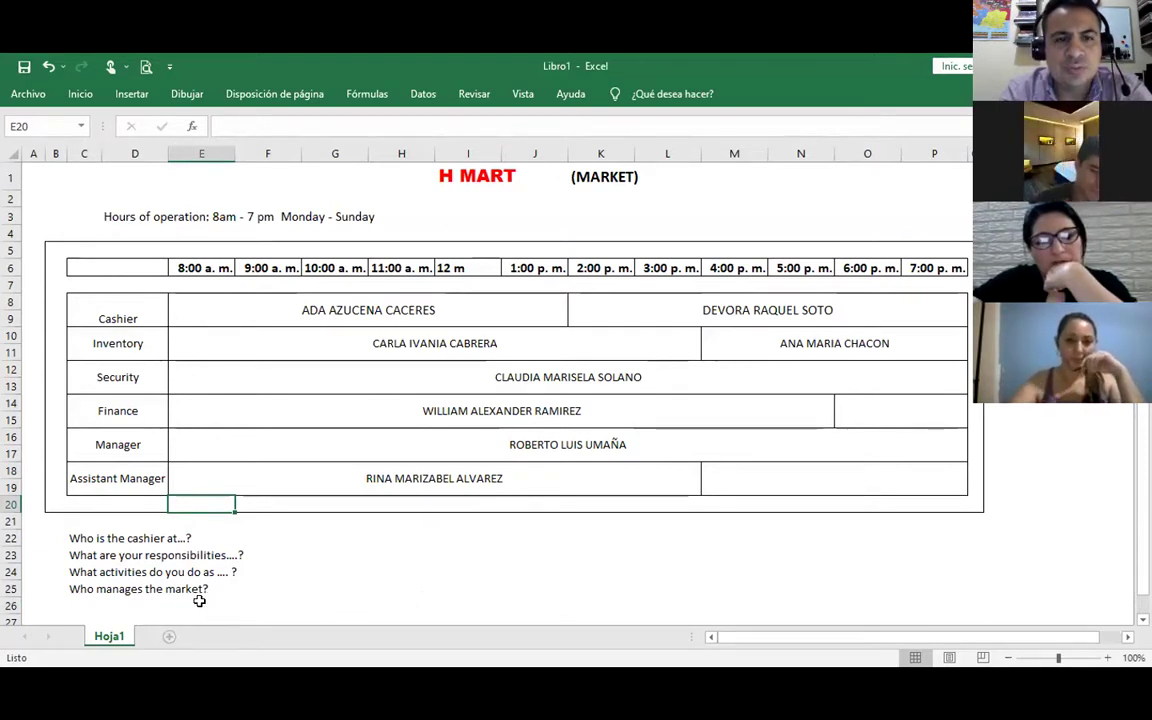
click(92, 574)
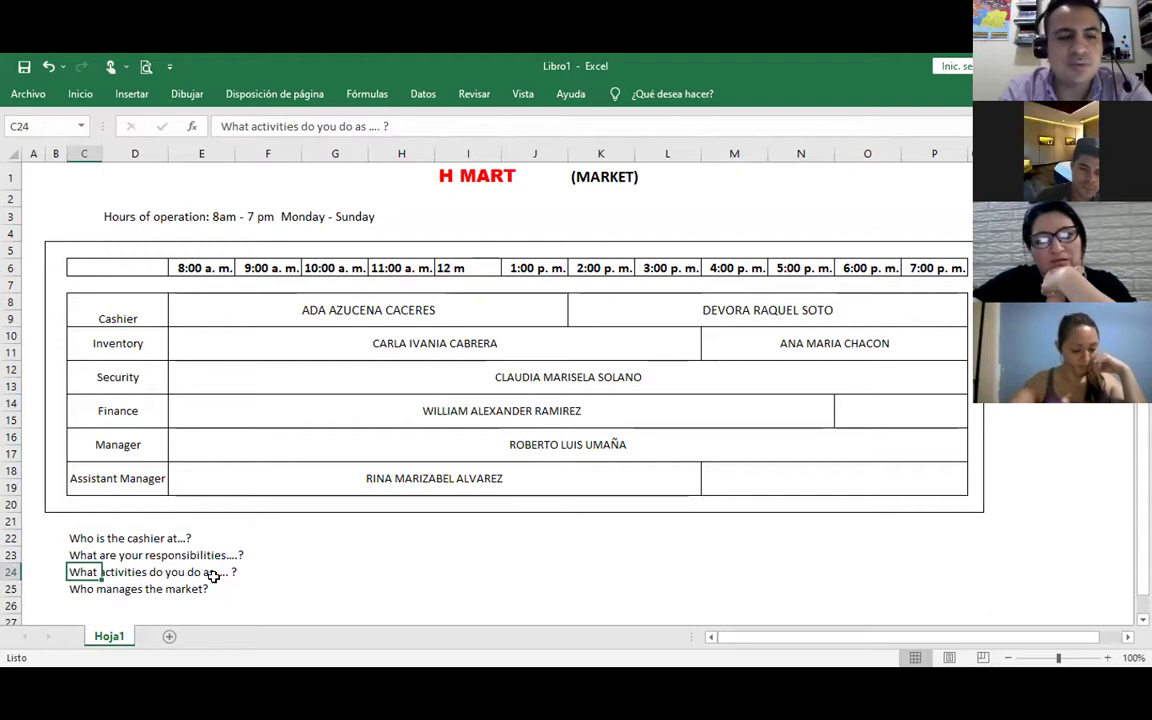
click(338, 572)
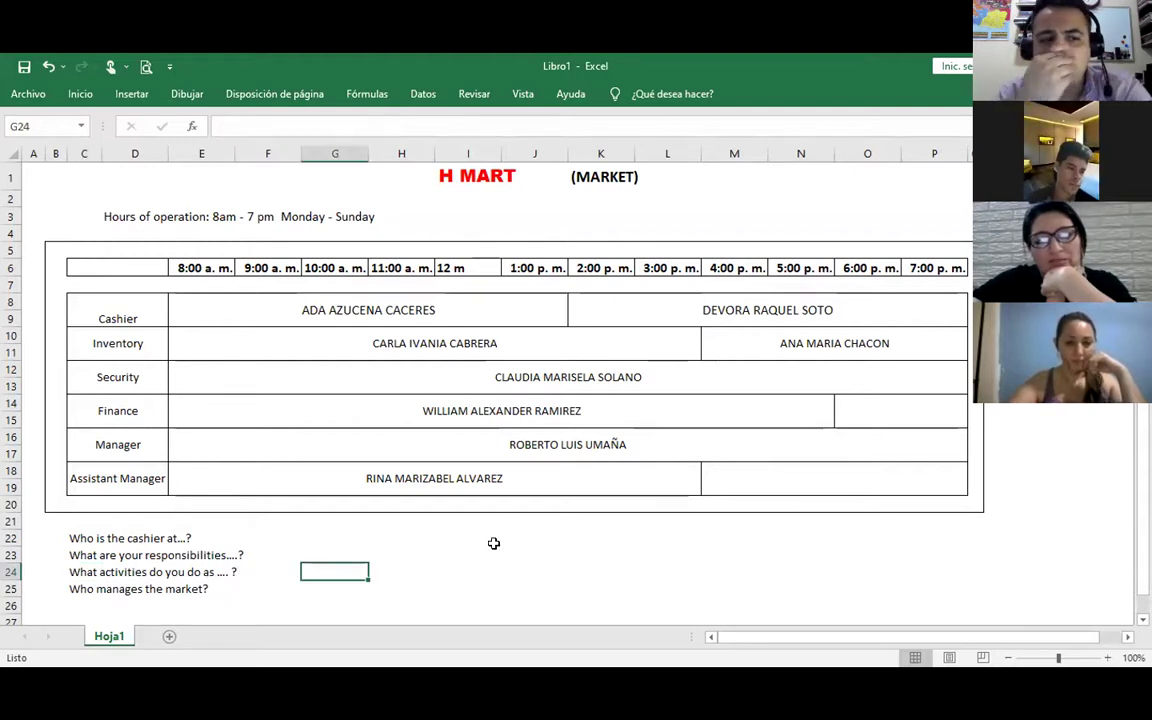